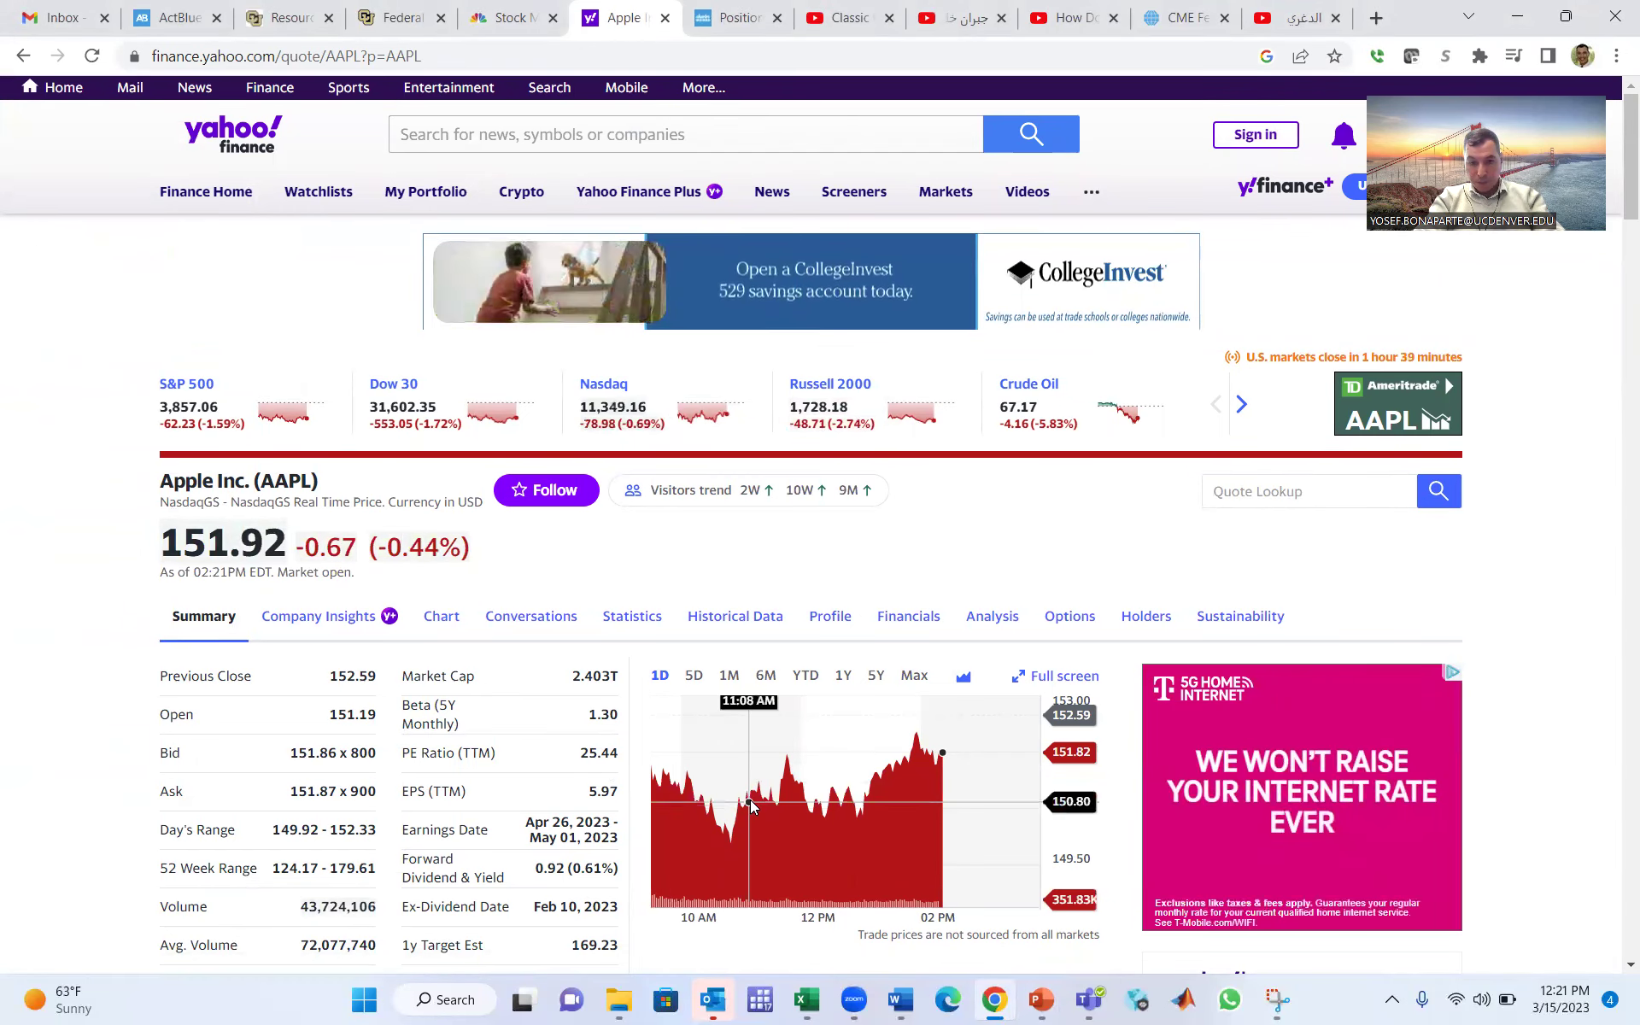
Step: Open Apple's statistics page and examine the valuation measures, financial highlights, share statistics and dividend data
scroll(81, 731, down, 4)
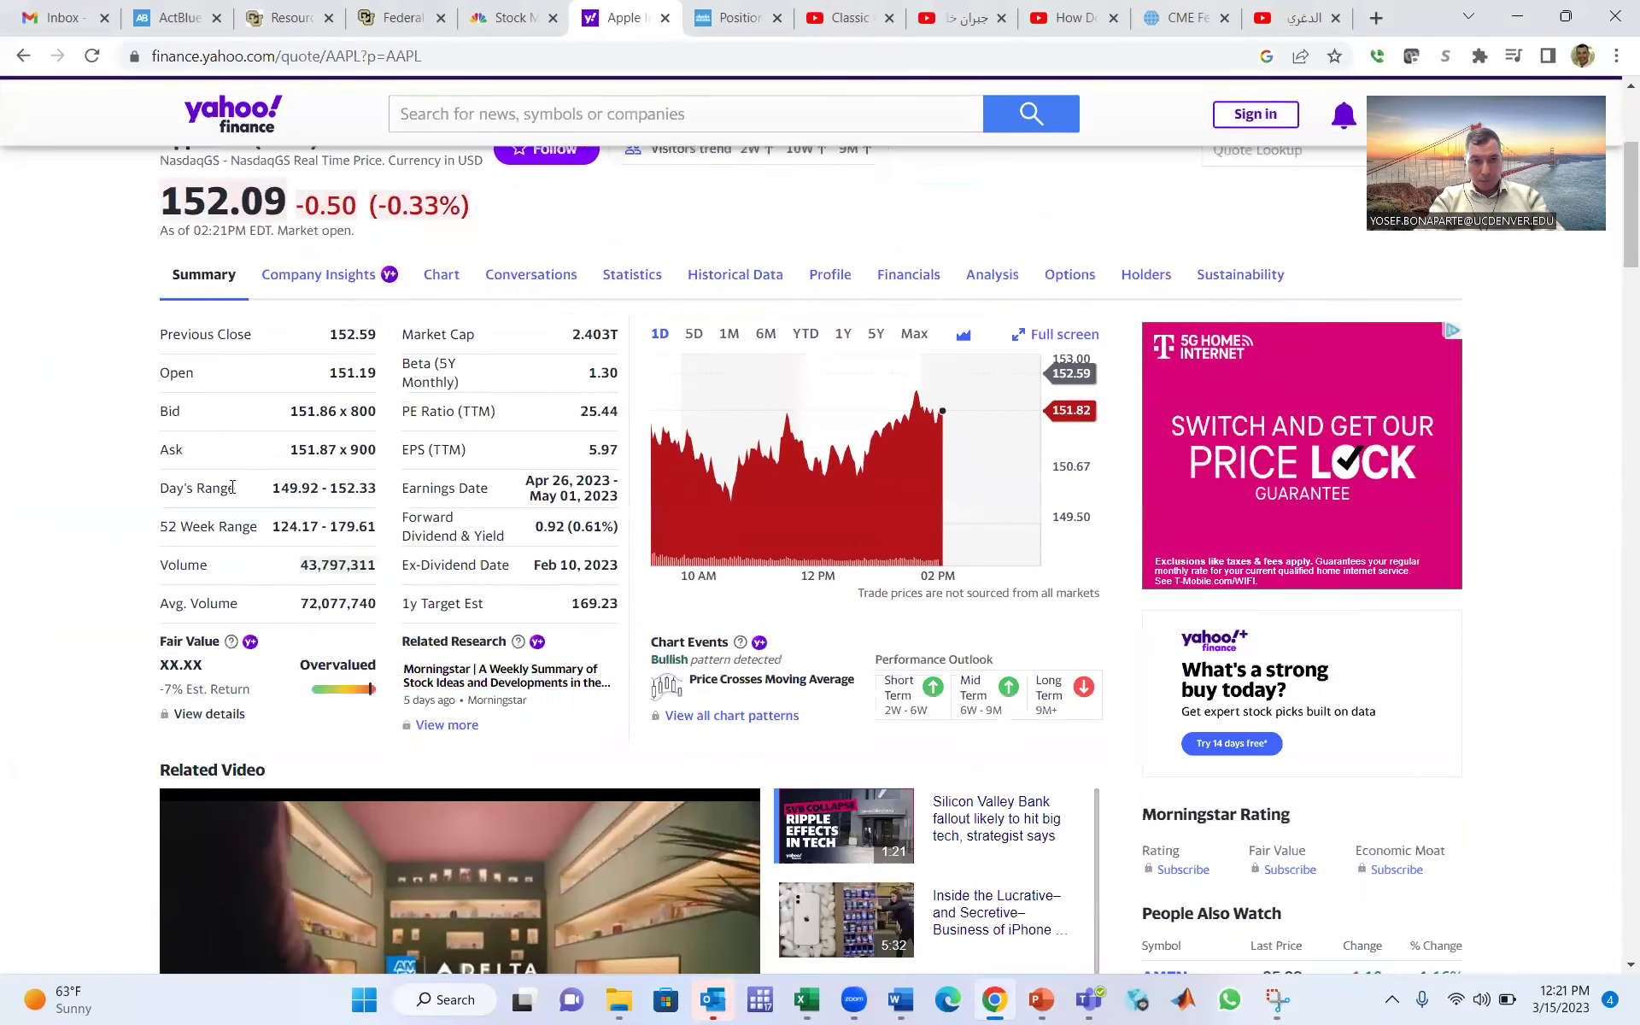
click(630, 276)
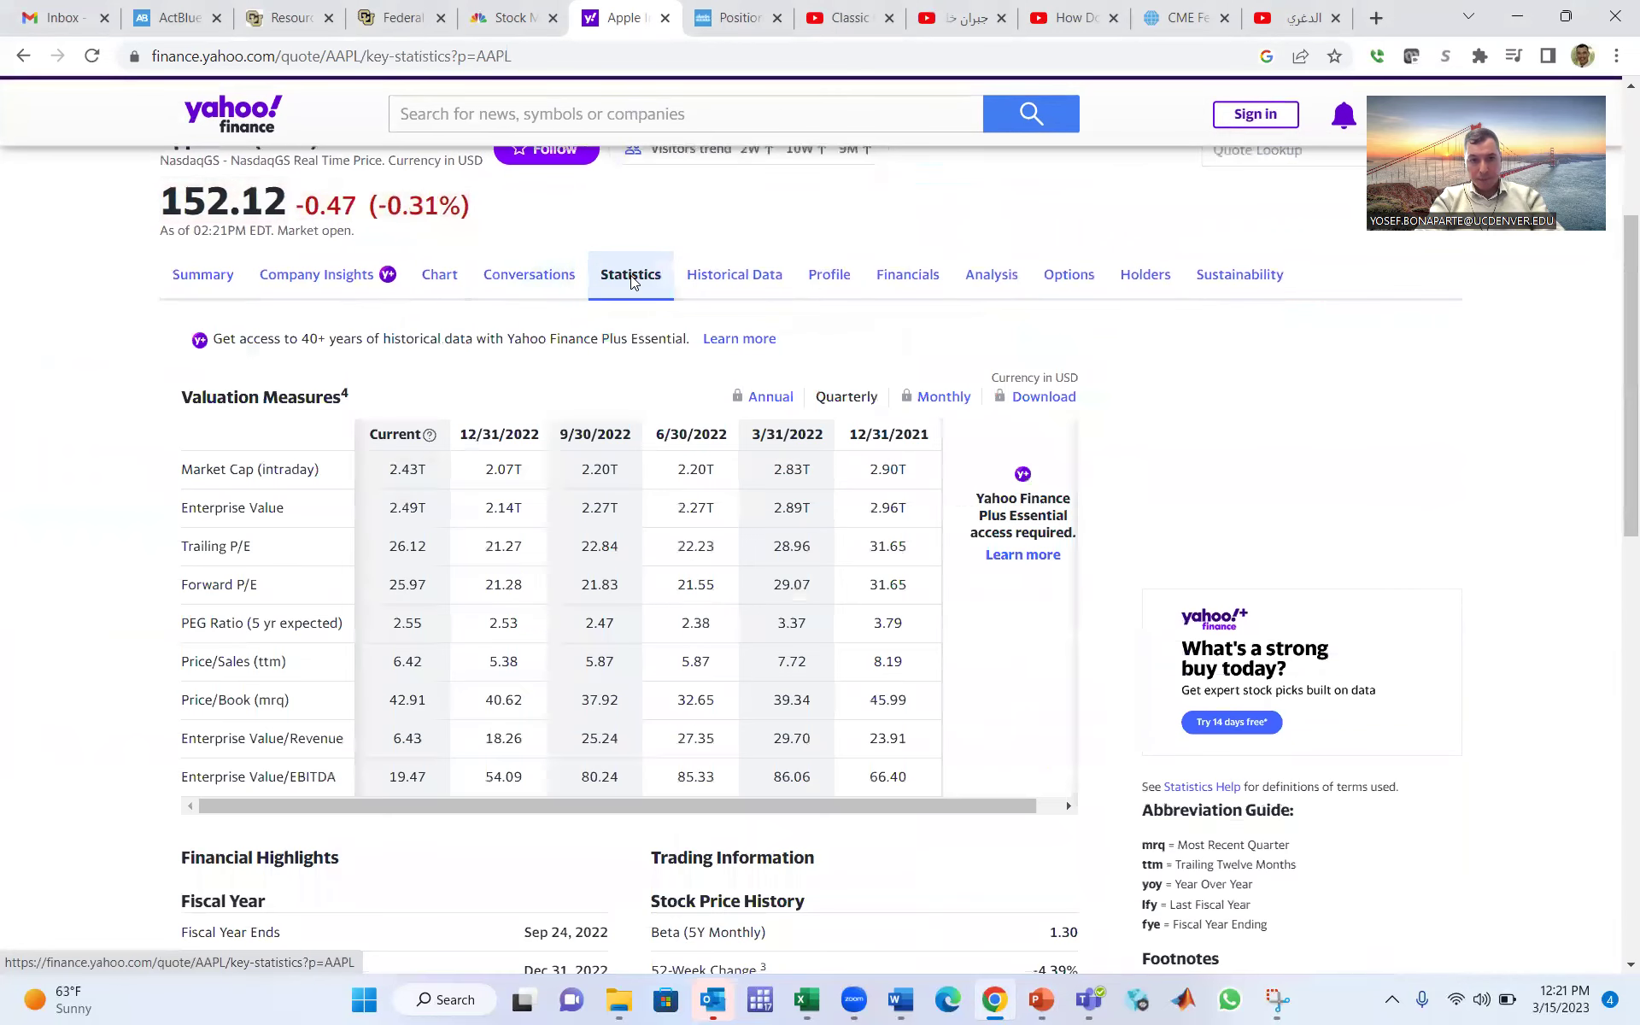
scroll(630, 275, down, 3)
scroll(630, 275, down, 2)
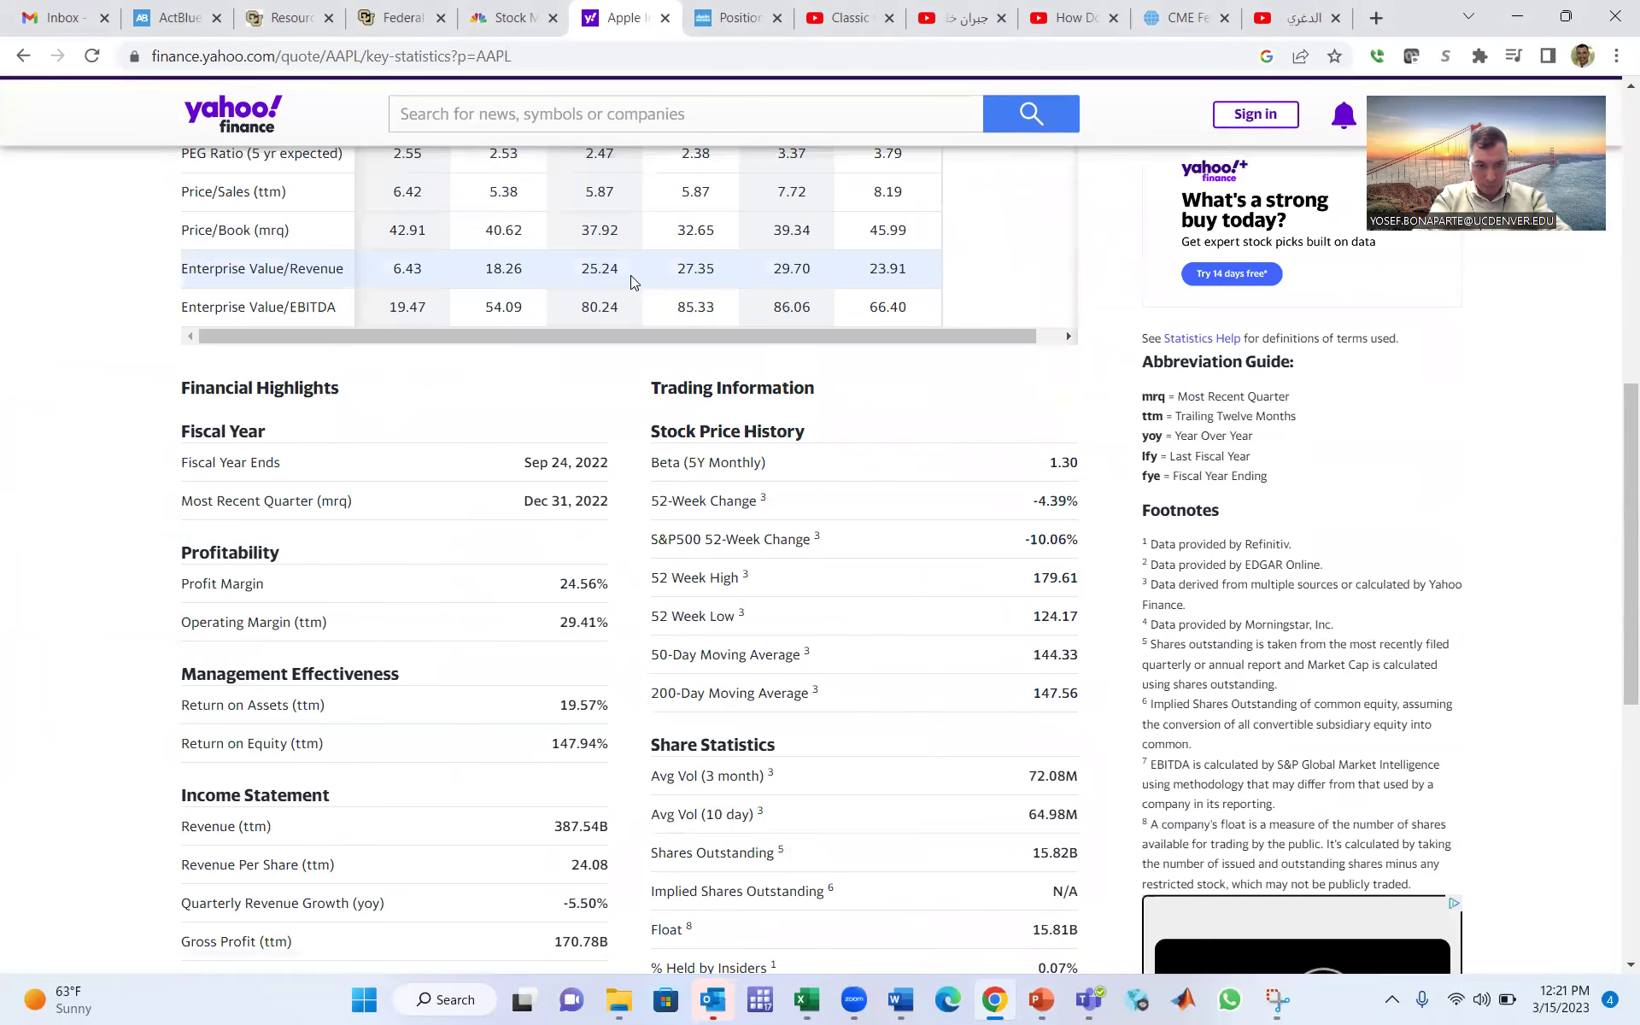
scroll(631, 275, down, 1)
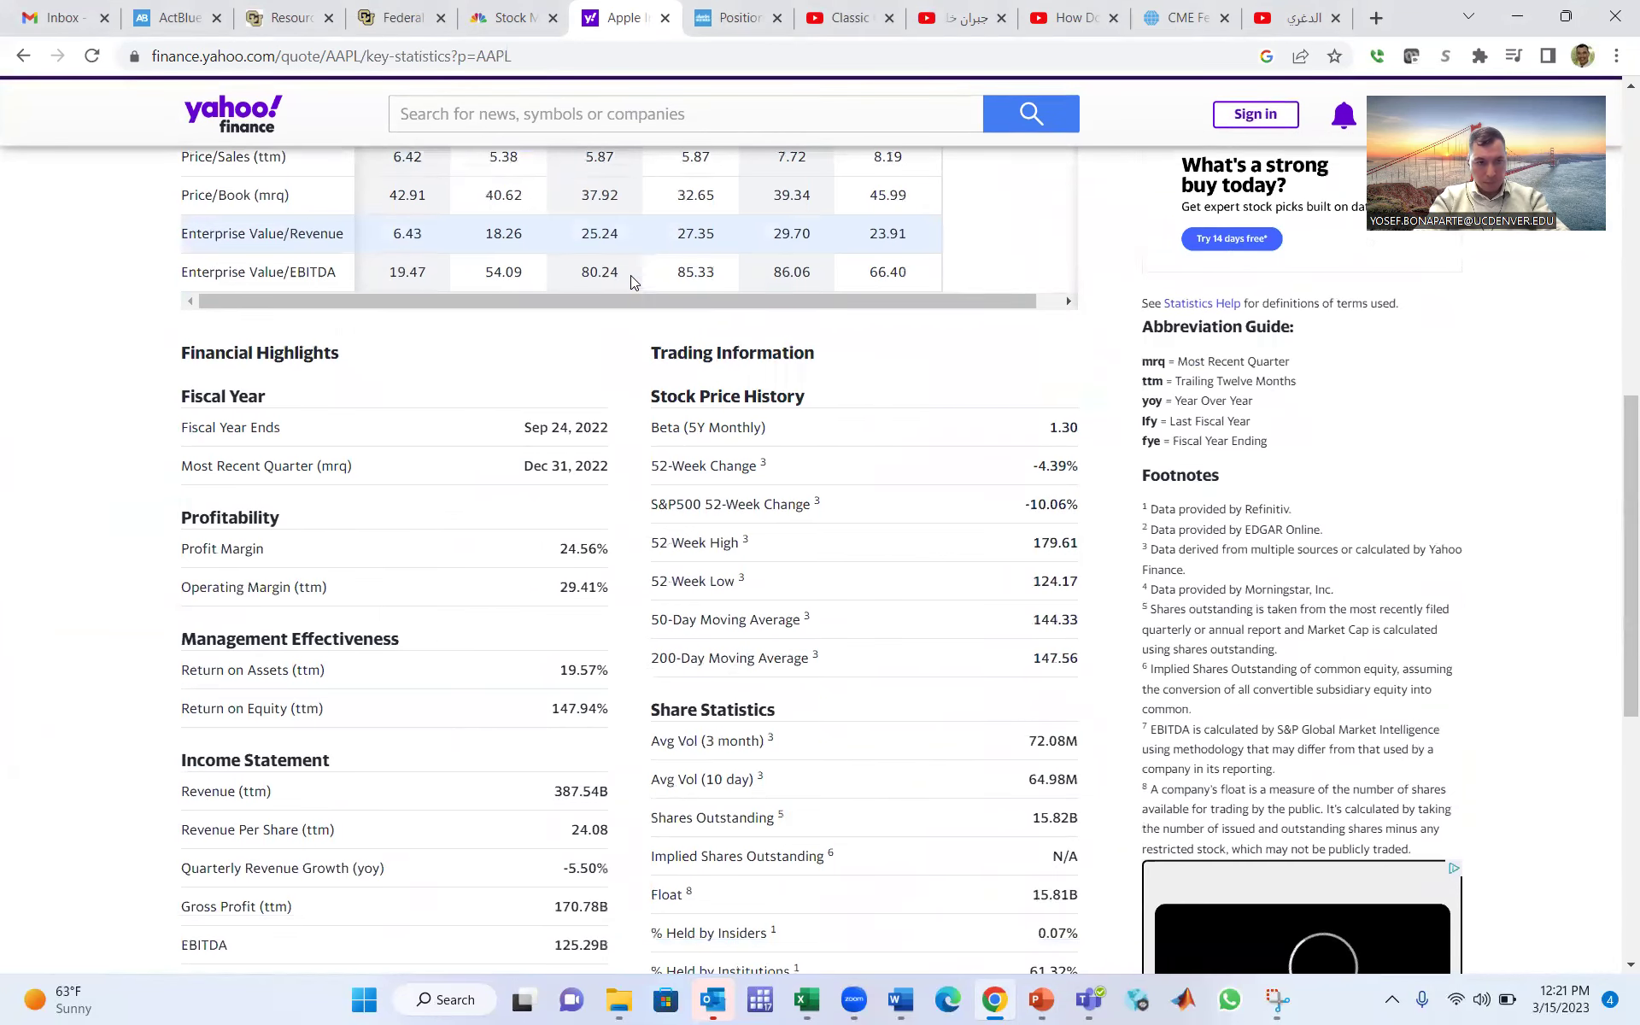
scroll(631, 282, down, 1)
scroll(630, 282, down, 3)
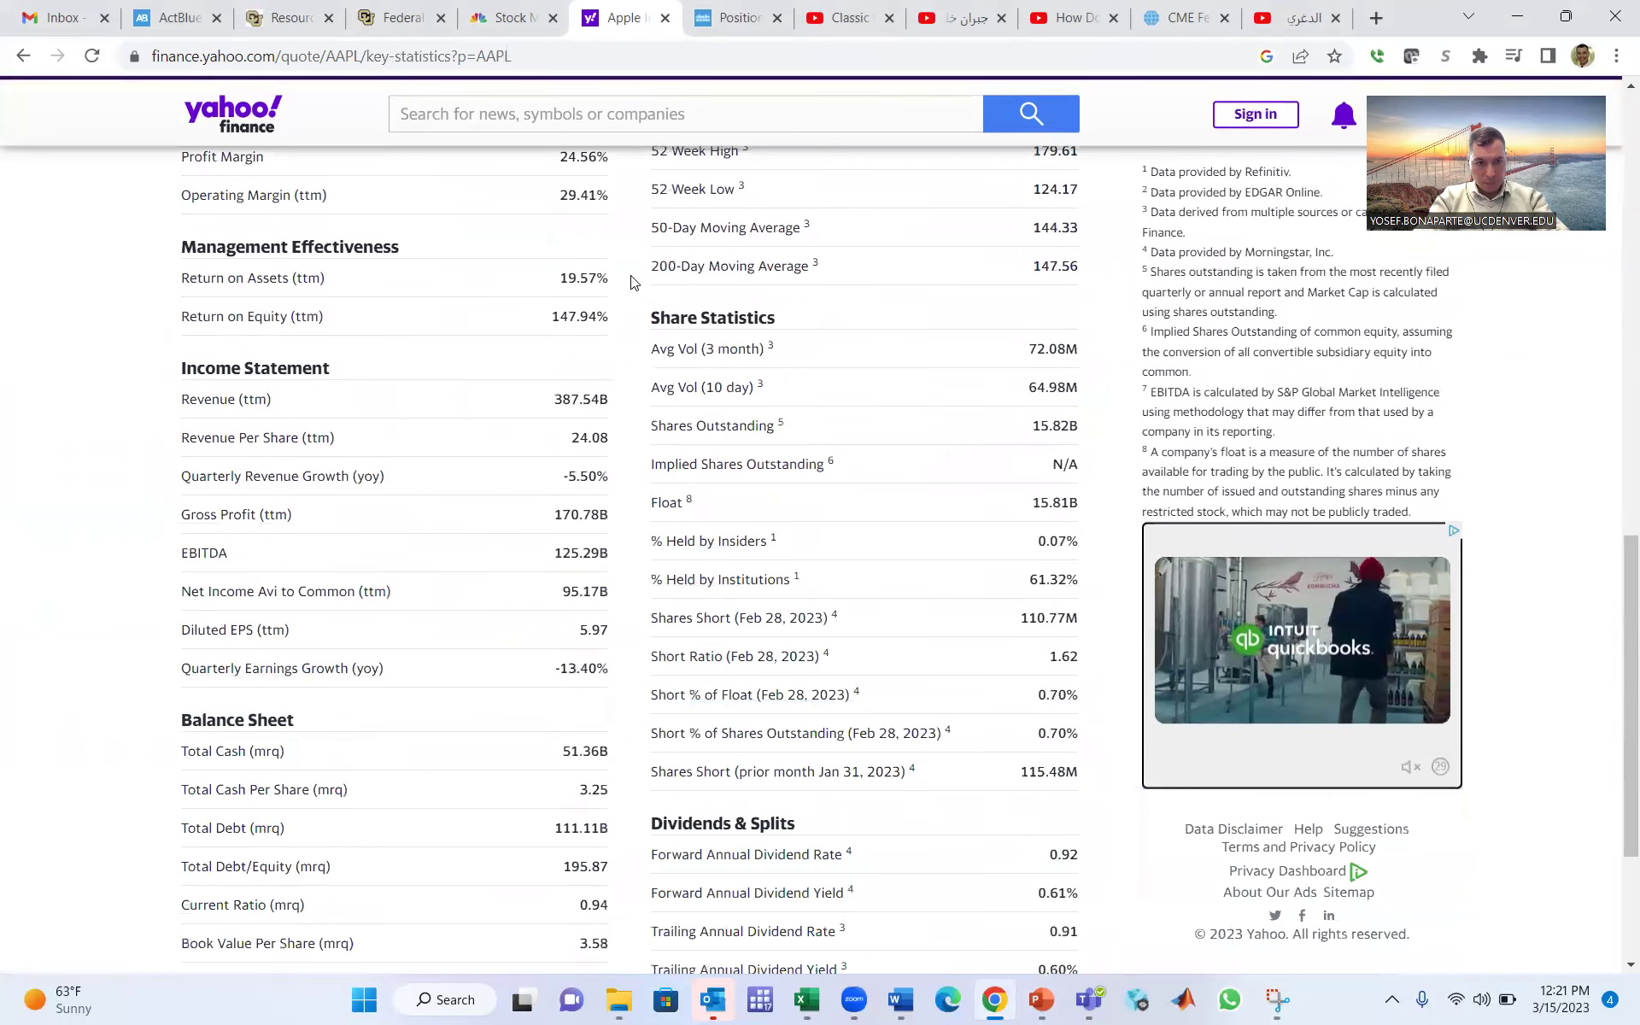
scroll(631, 282, down, 3)
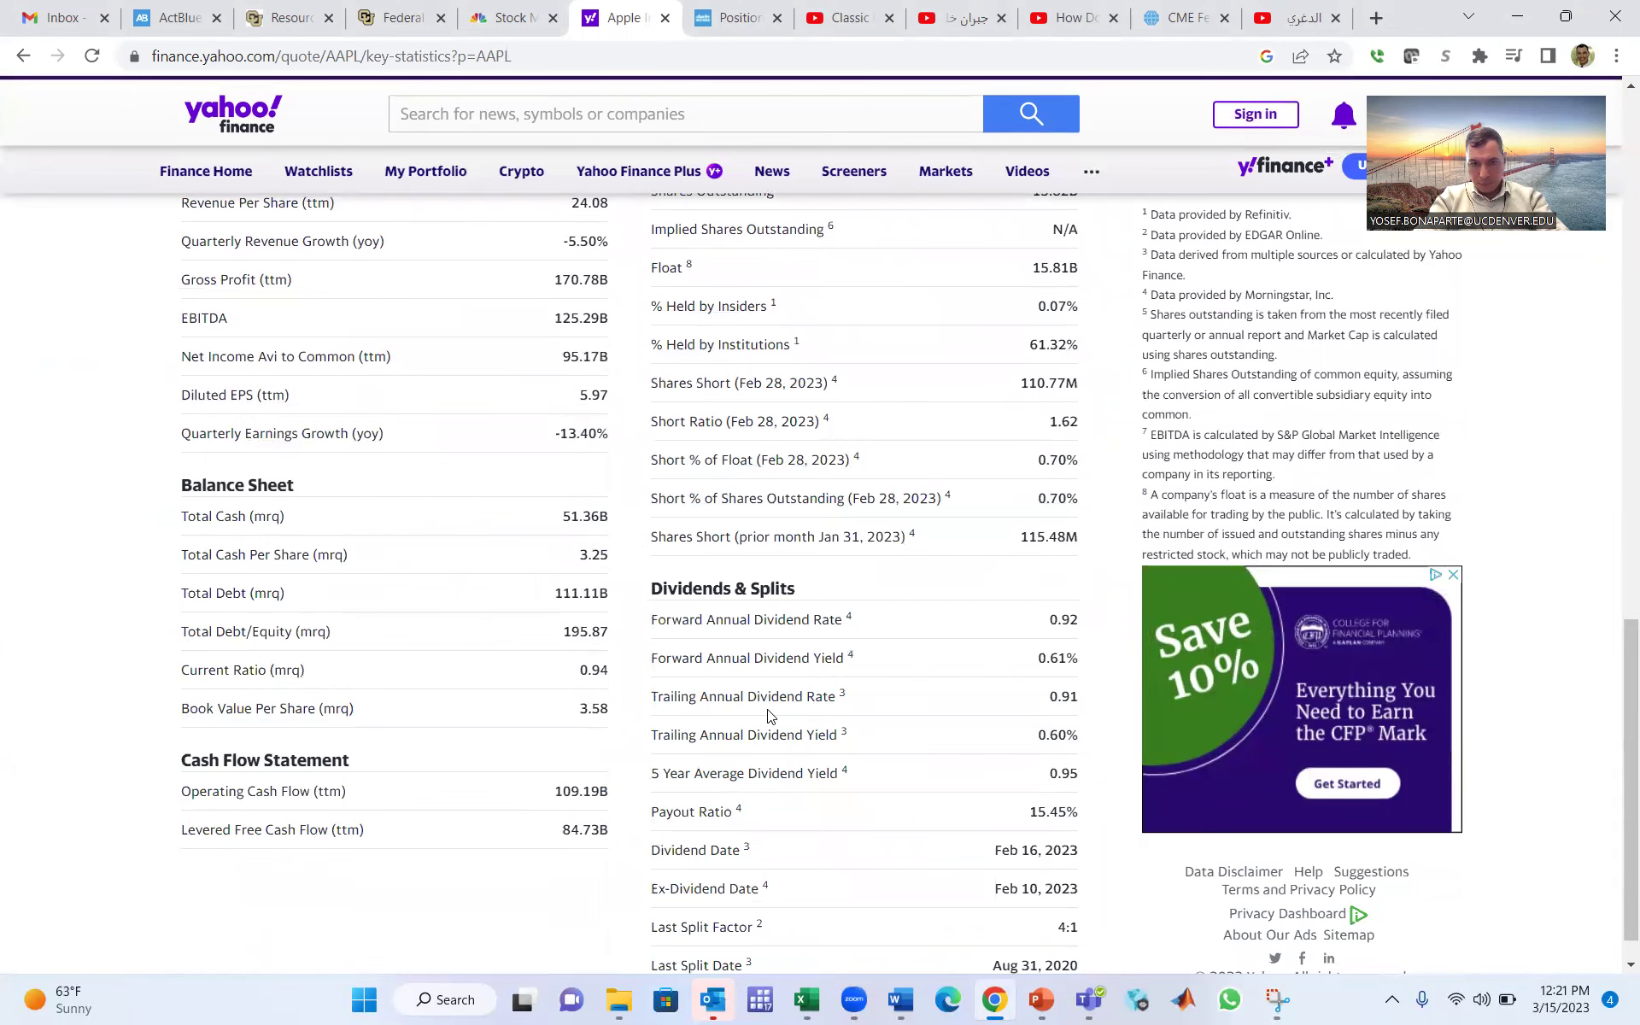
scroll(769, 716, up, 1)
scroll(769, 716, down, 1)
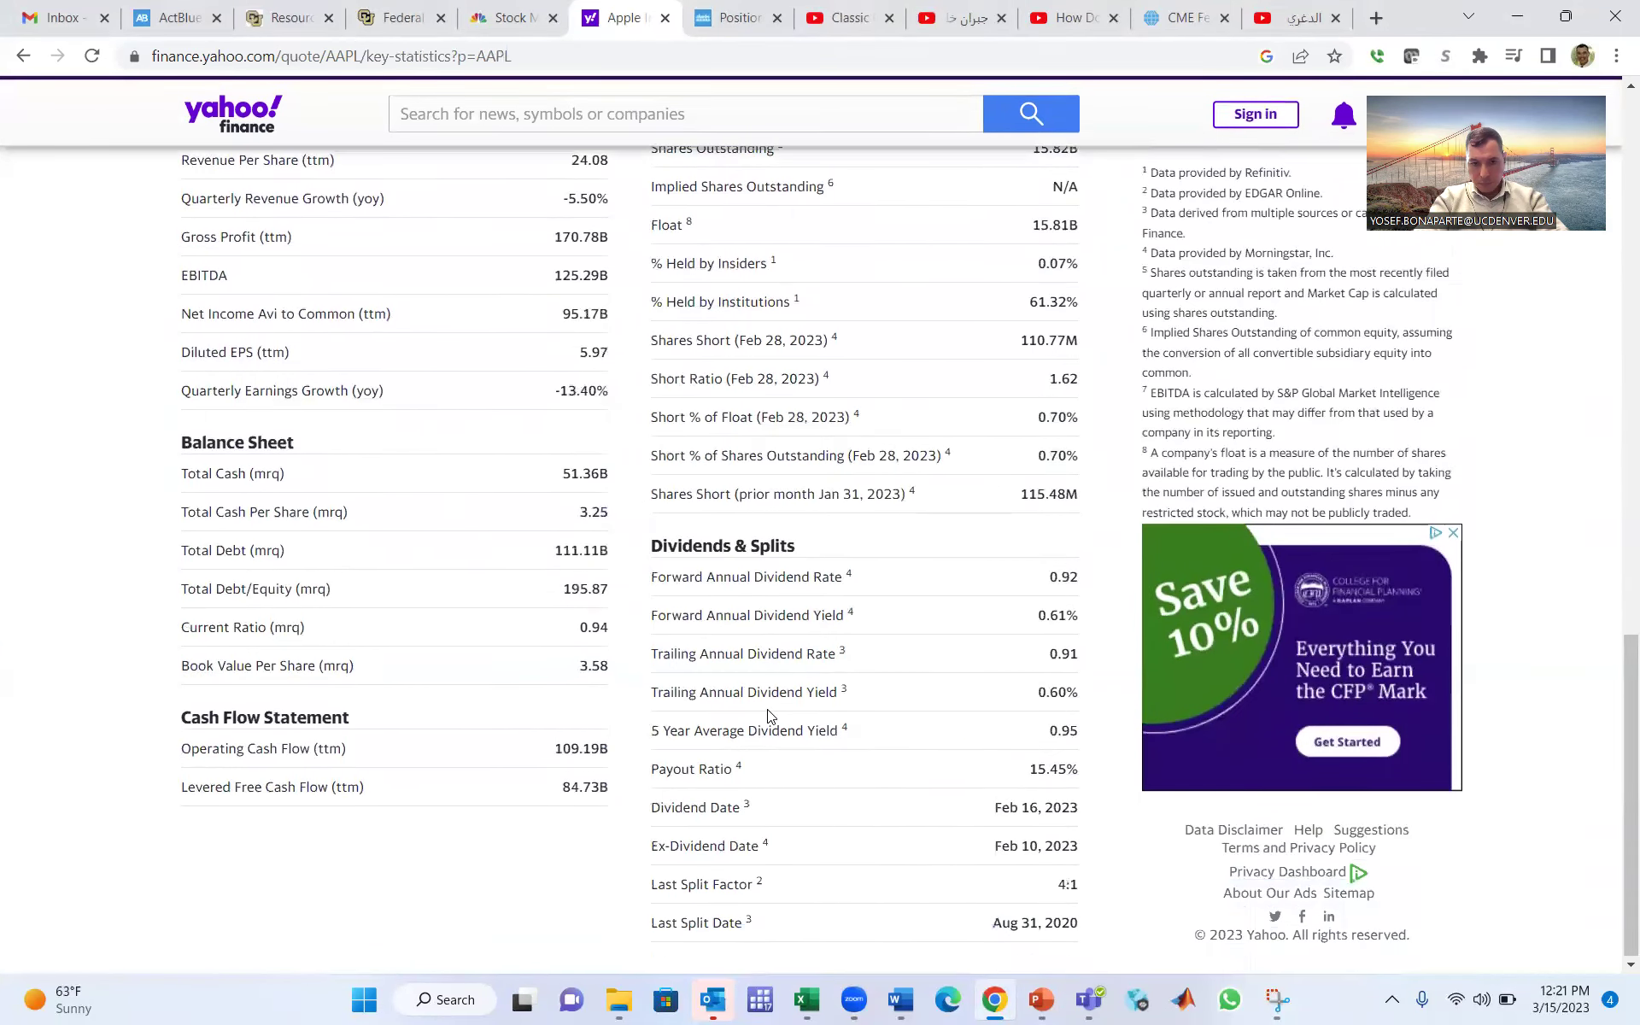
Step: Go back over Apple's valuation measures, stock price history and share statistics on the same page
scroll(769, 716, up, 7)
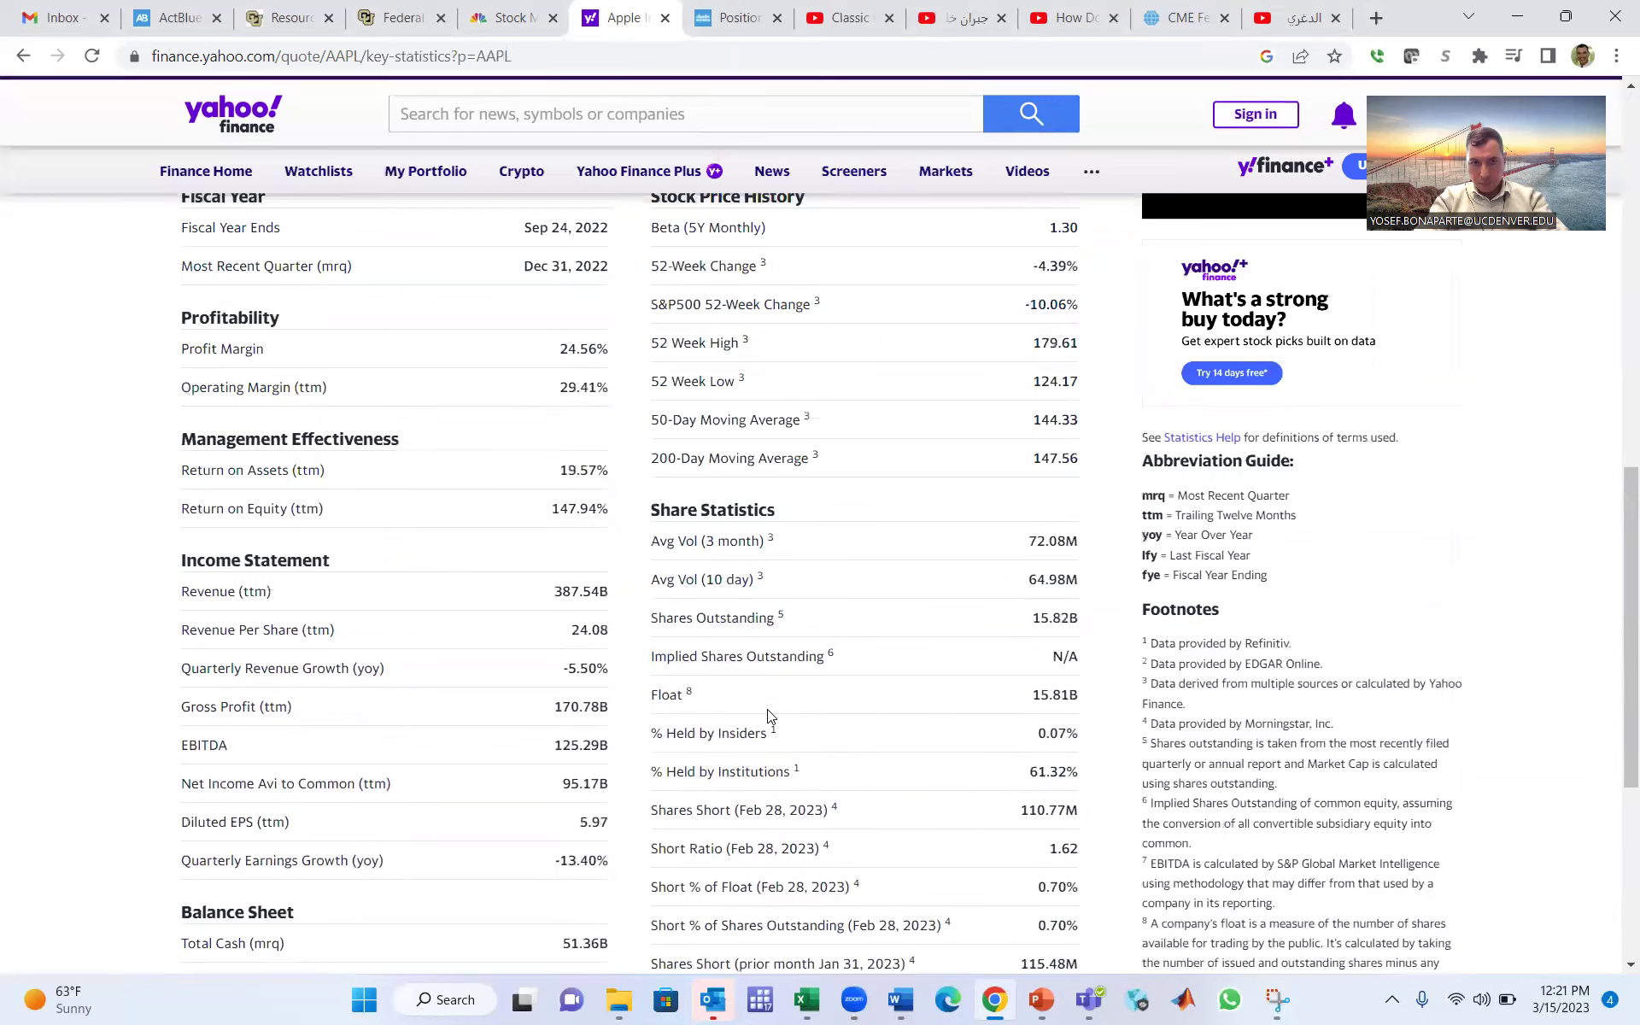
scroll(769, 714, up, 3)
scroll(770, 716, down, 3)
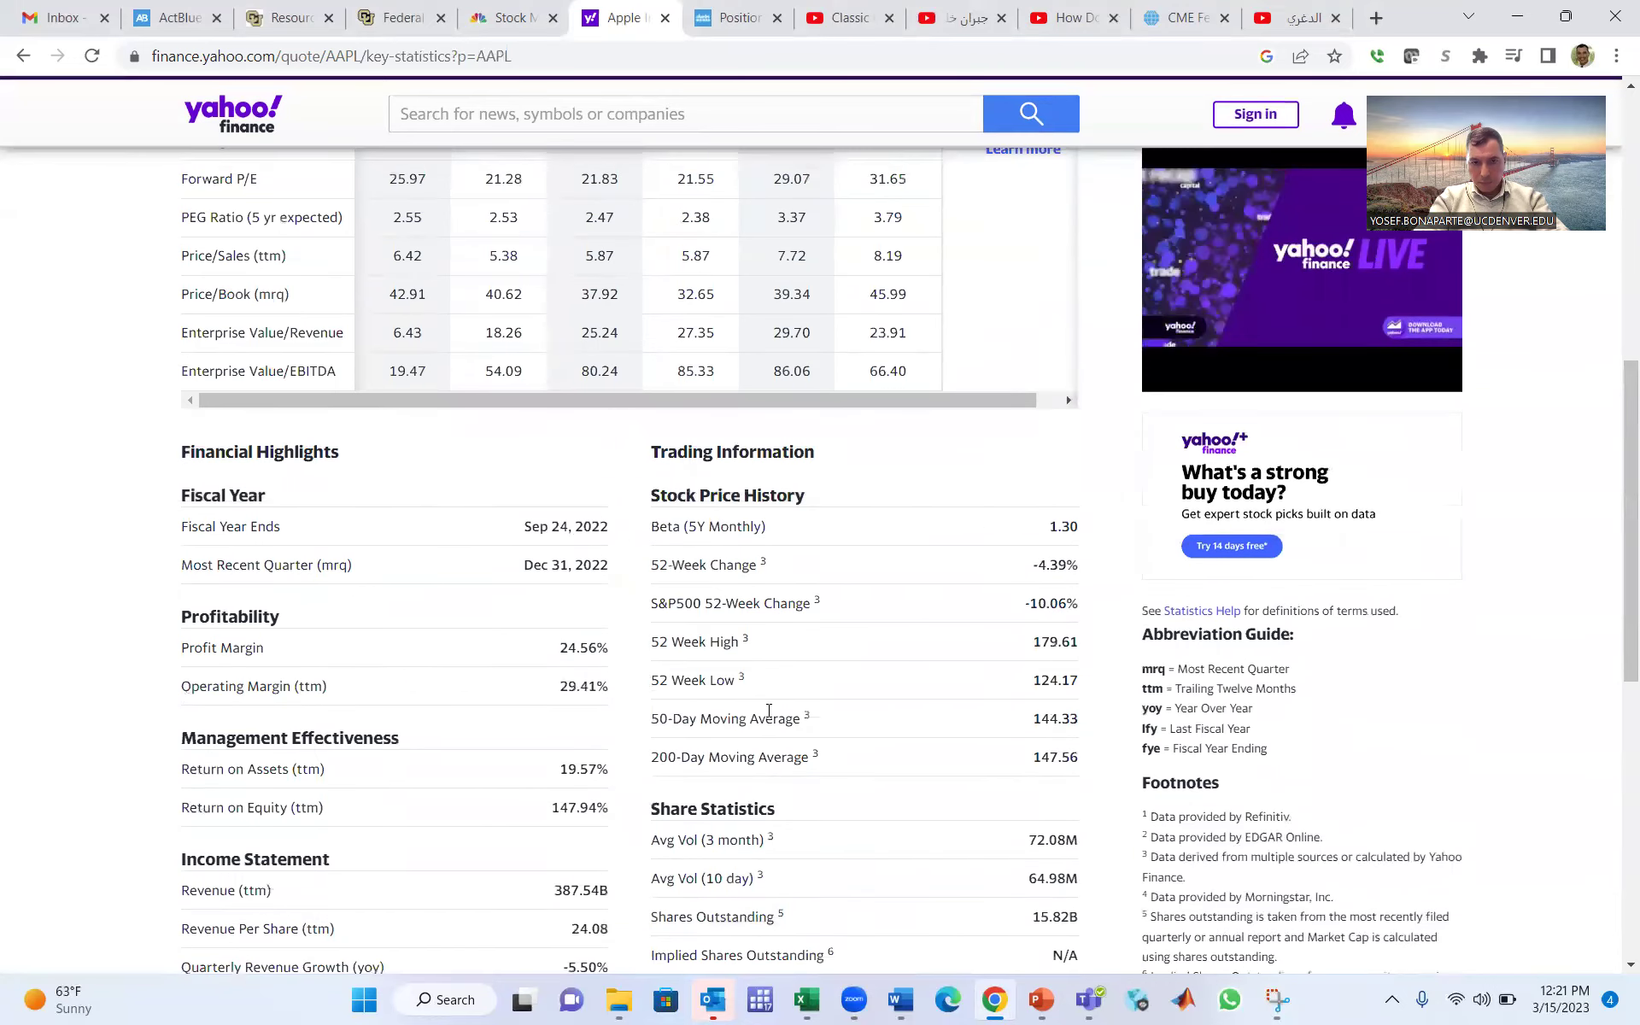
scroll(769, 715, down, 2)
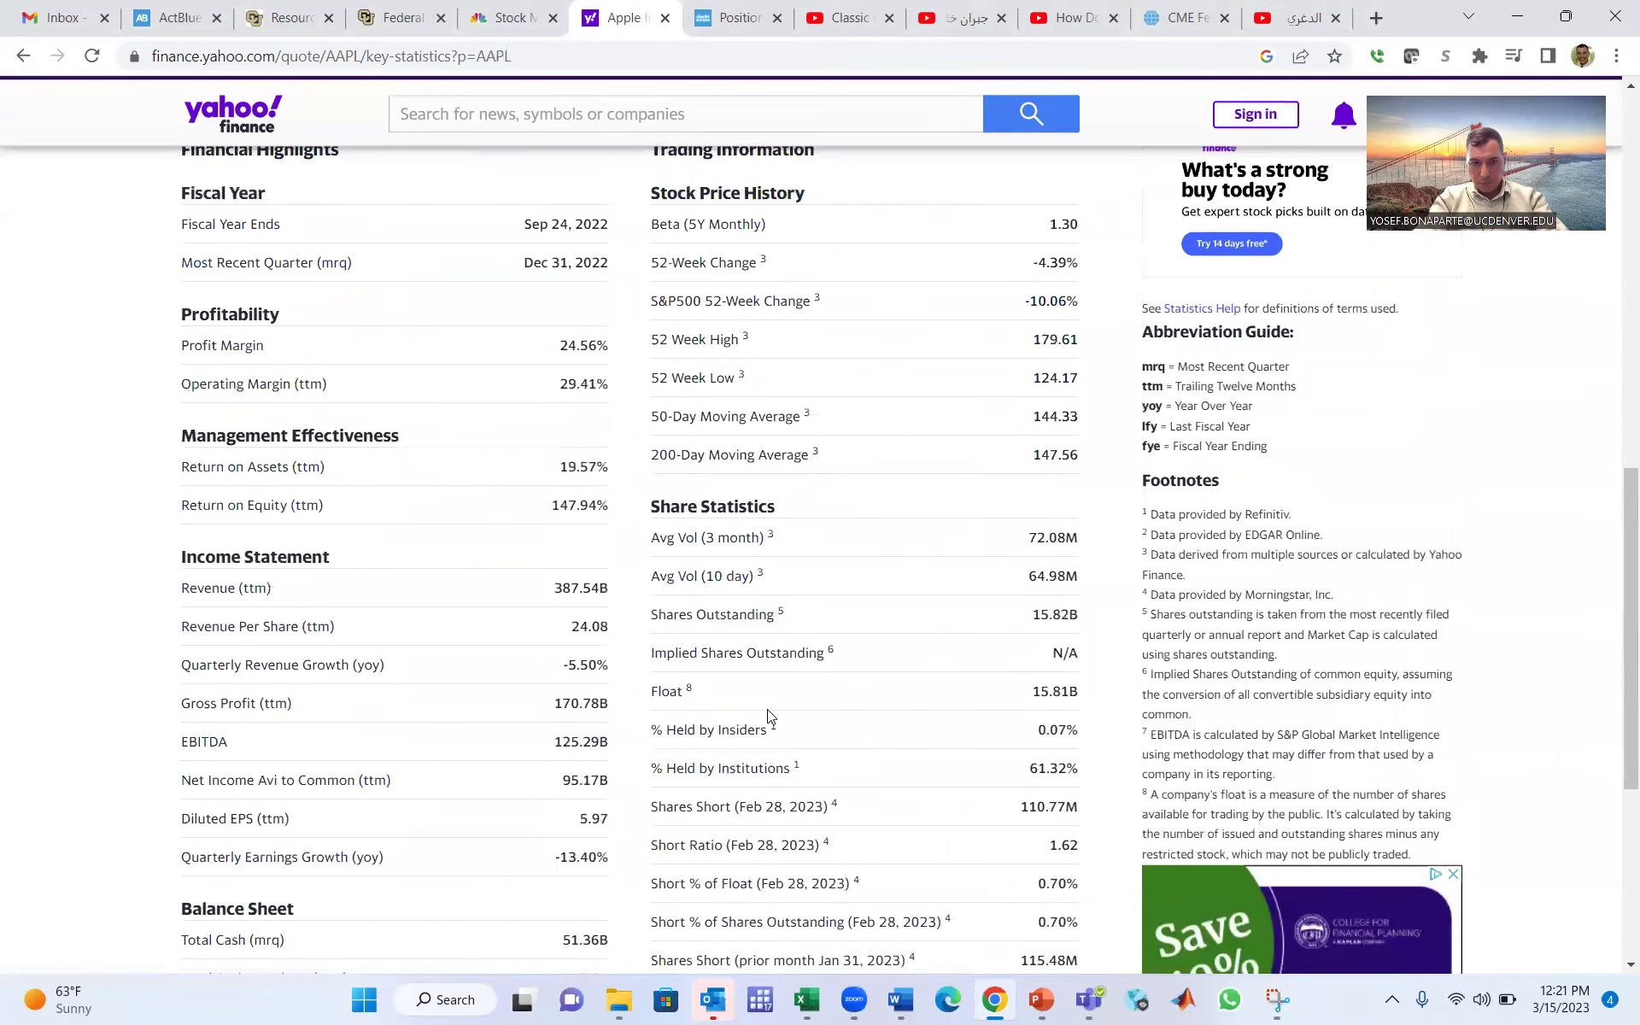
scroll(769, 716, down, 2)
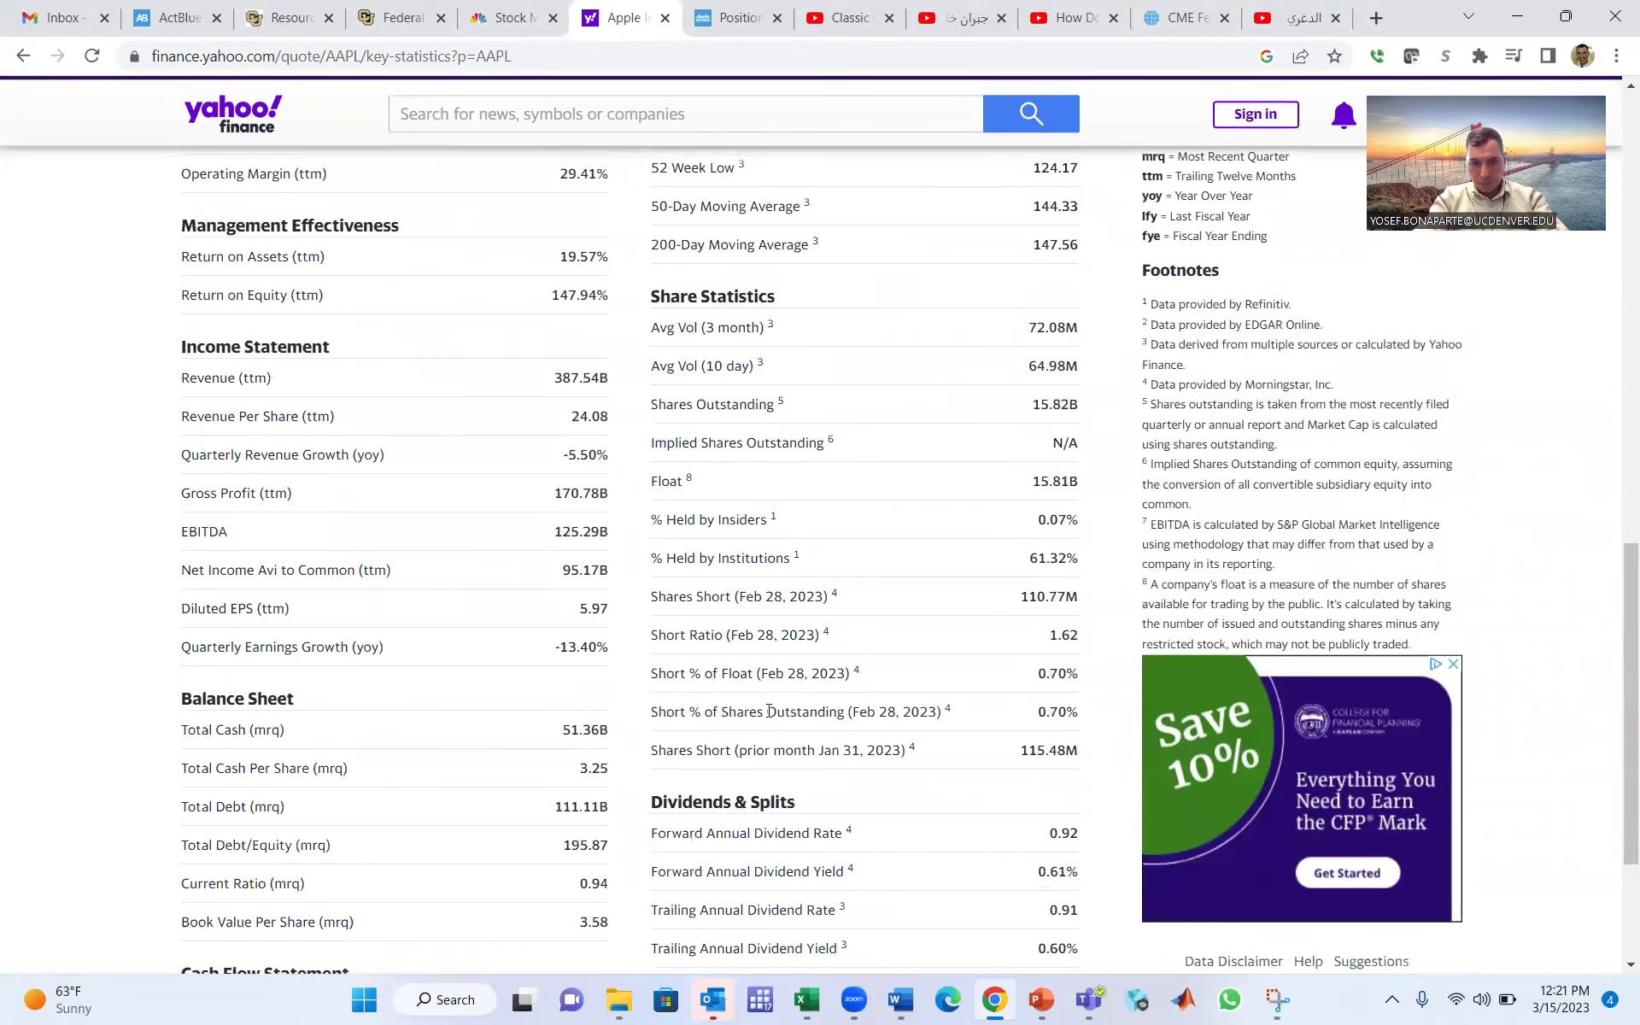
scroll(769, 713, down, 3)
Step: Open Apple's financials and look through the annual income statement
scroll(767, 716, up, 15)
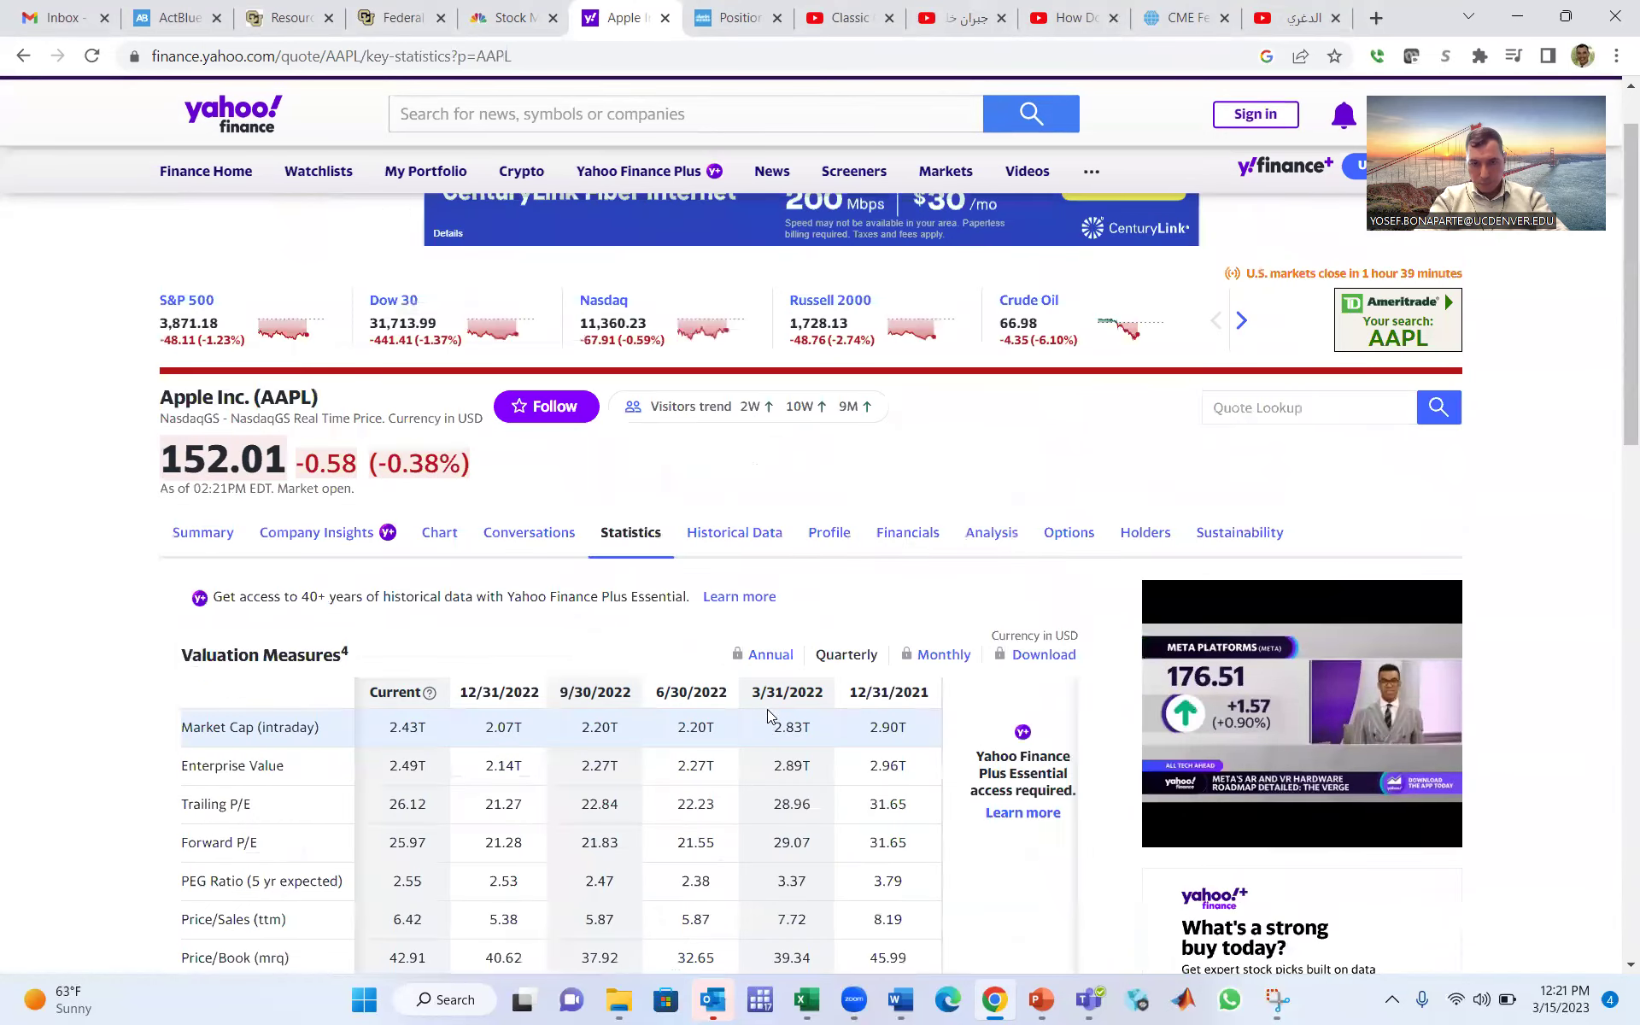
scroll(767, 709, up, 1)
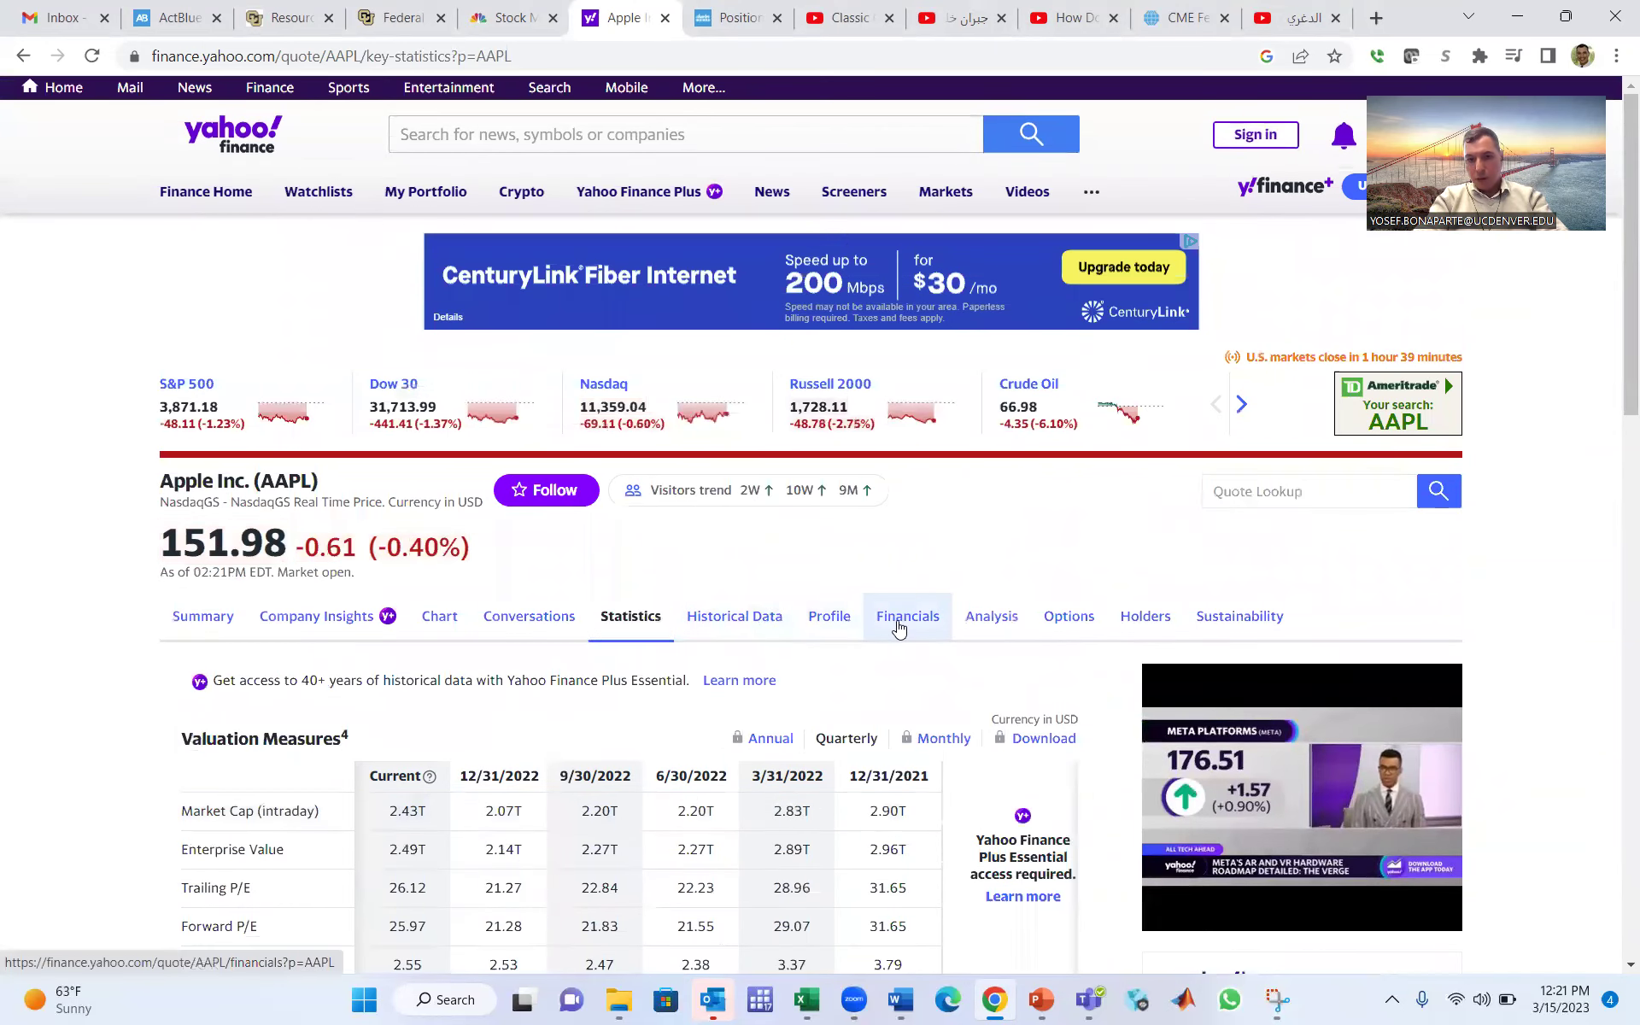
click(899, 616)
scroll(899, 628, down, 2)
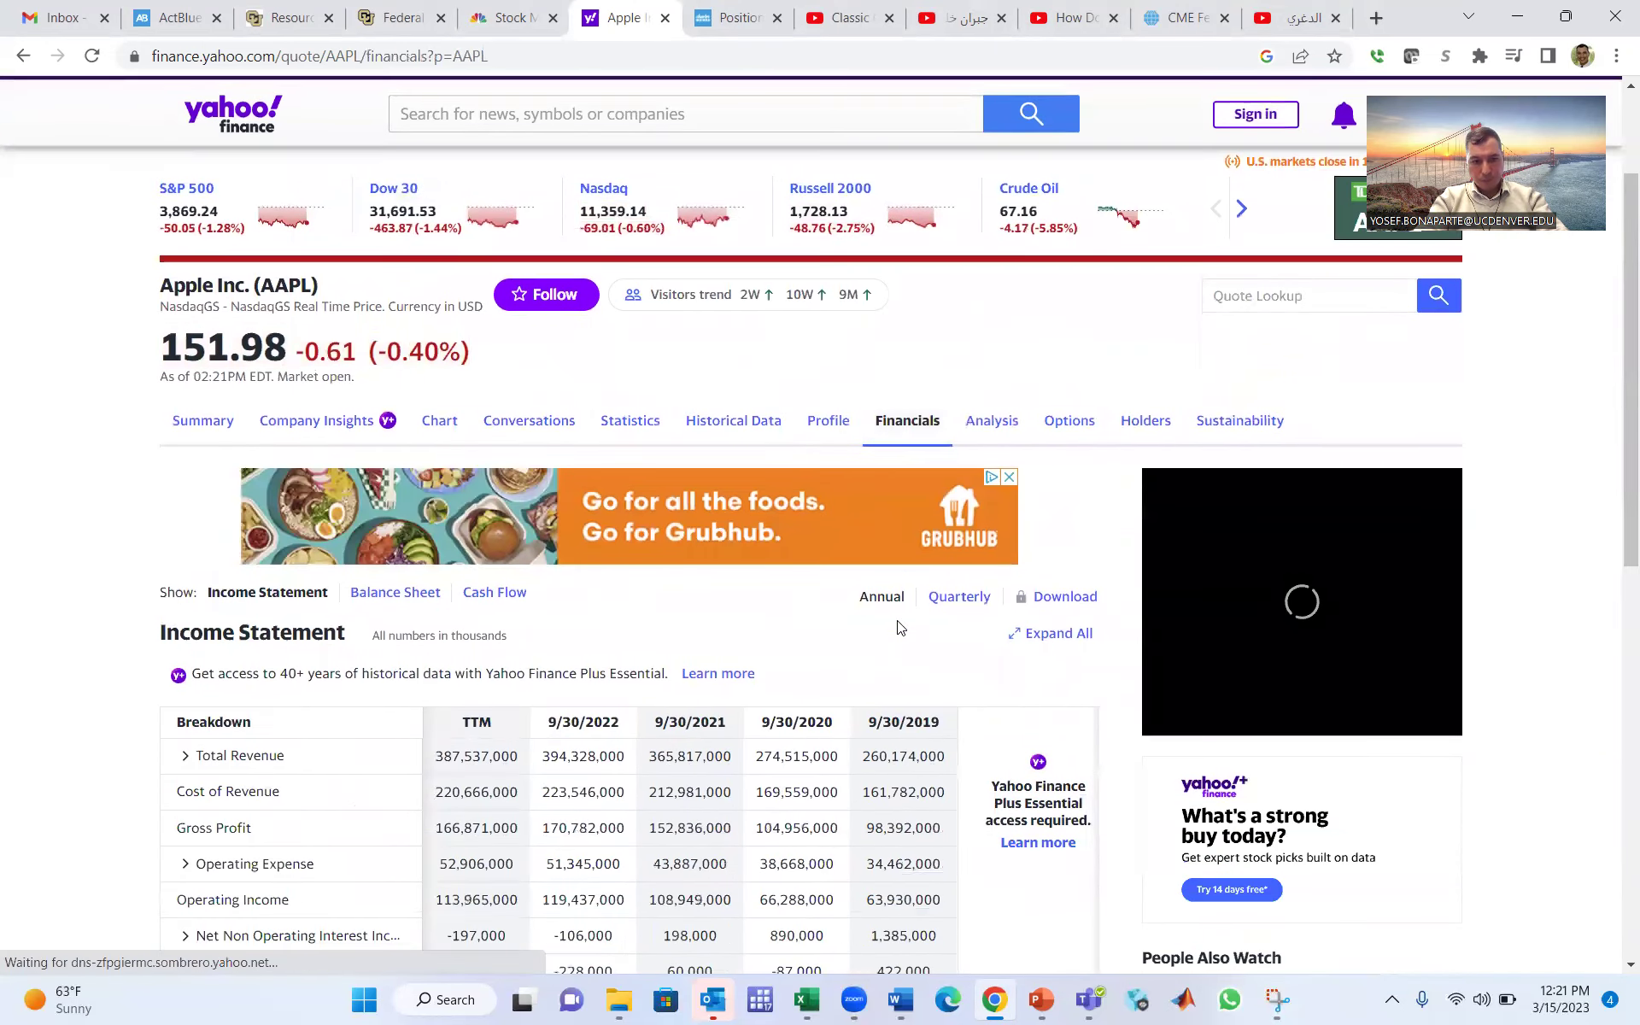
scroll(897, 627, down, 5)
scroll(898, 620, down, 5)
scroll(898, 623, up, 8)
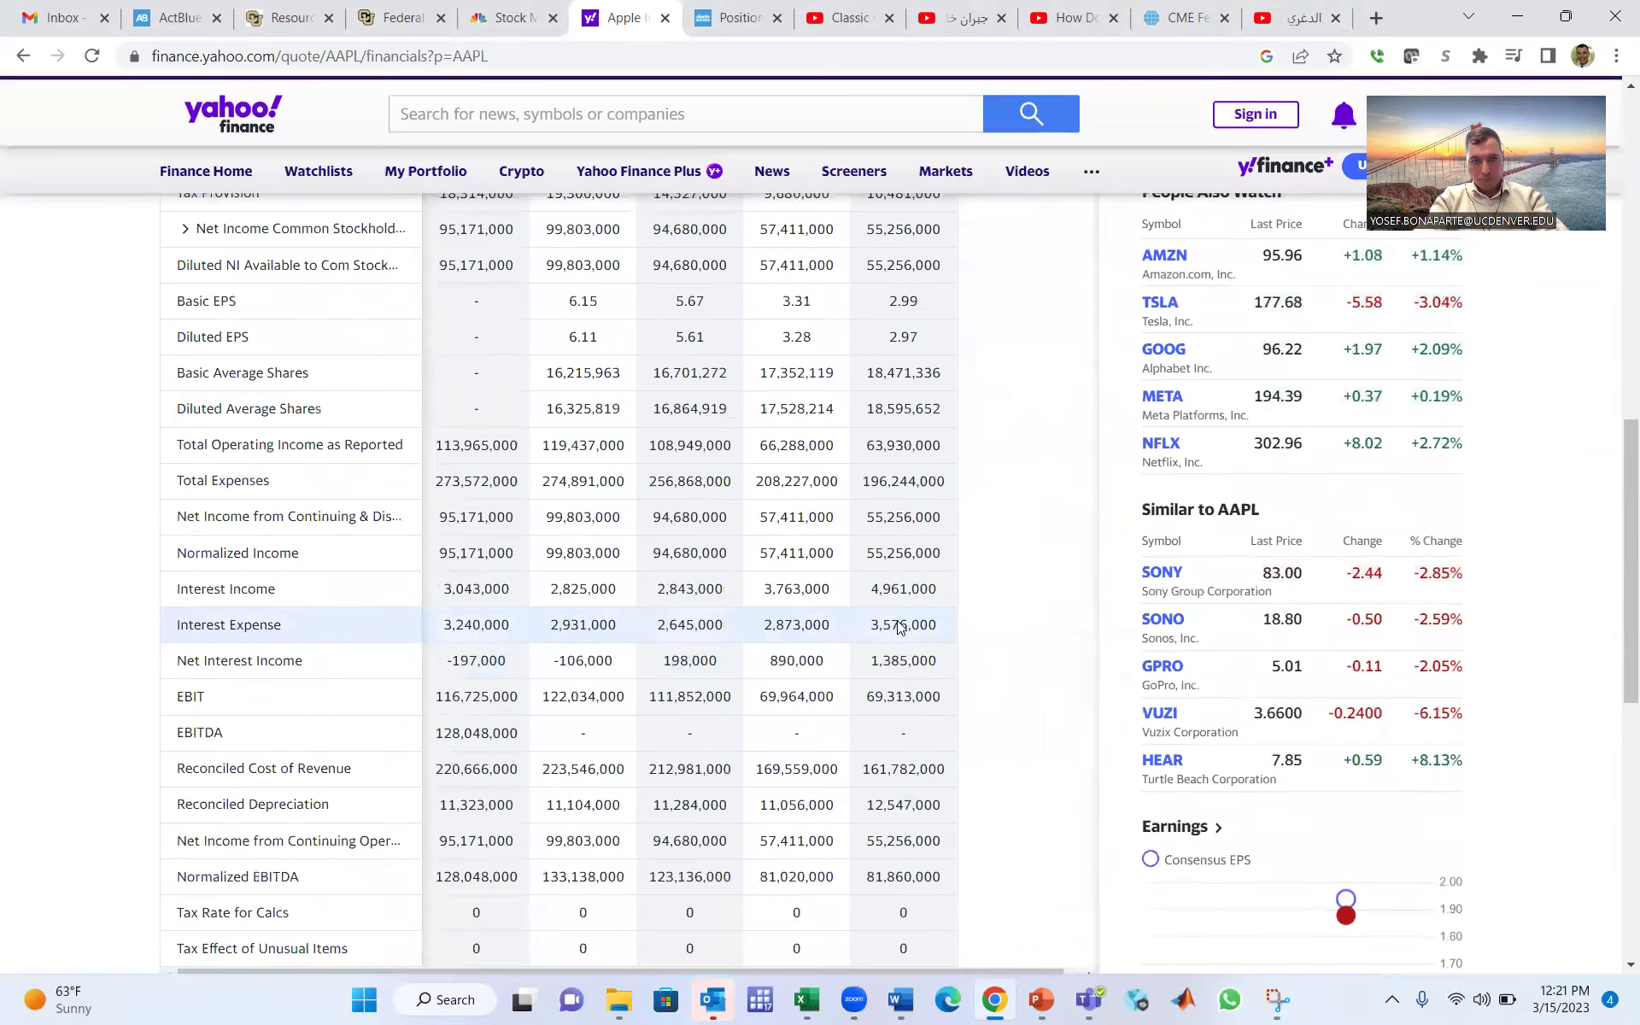
Step: Open Apple's analysis page and examine the earnings, revenue, EPS trend and growth estimates
scroll(898, 630, up, 5)
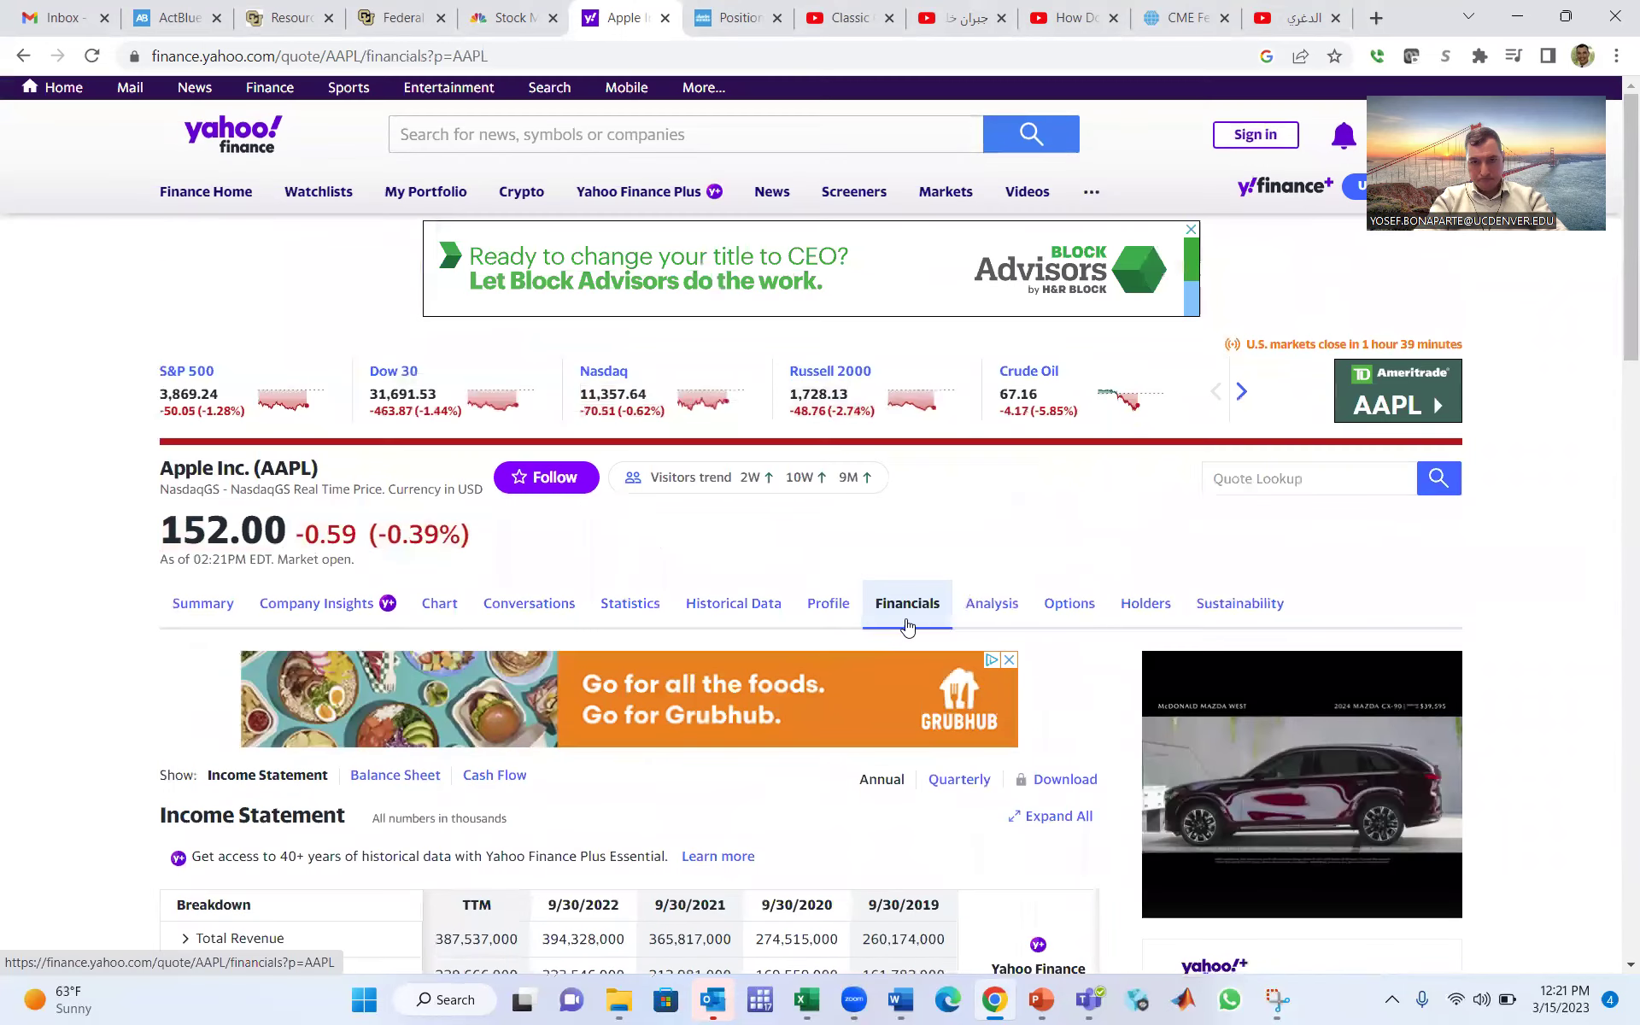
click(989, 612)
scroll(989, 604, down, 5)
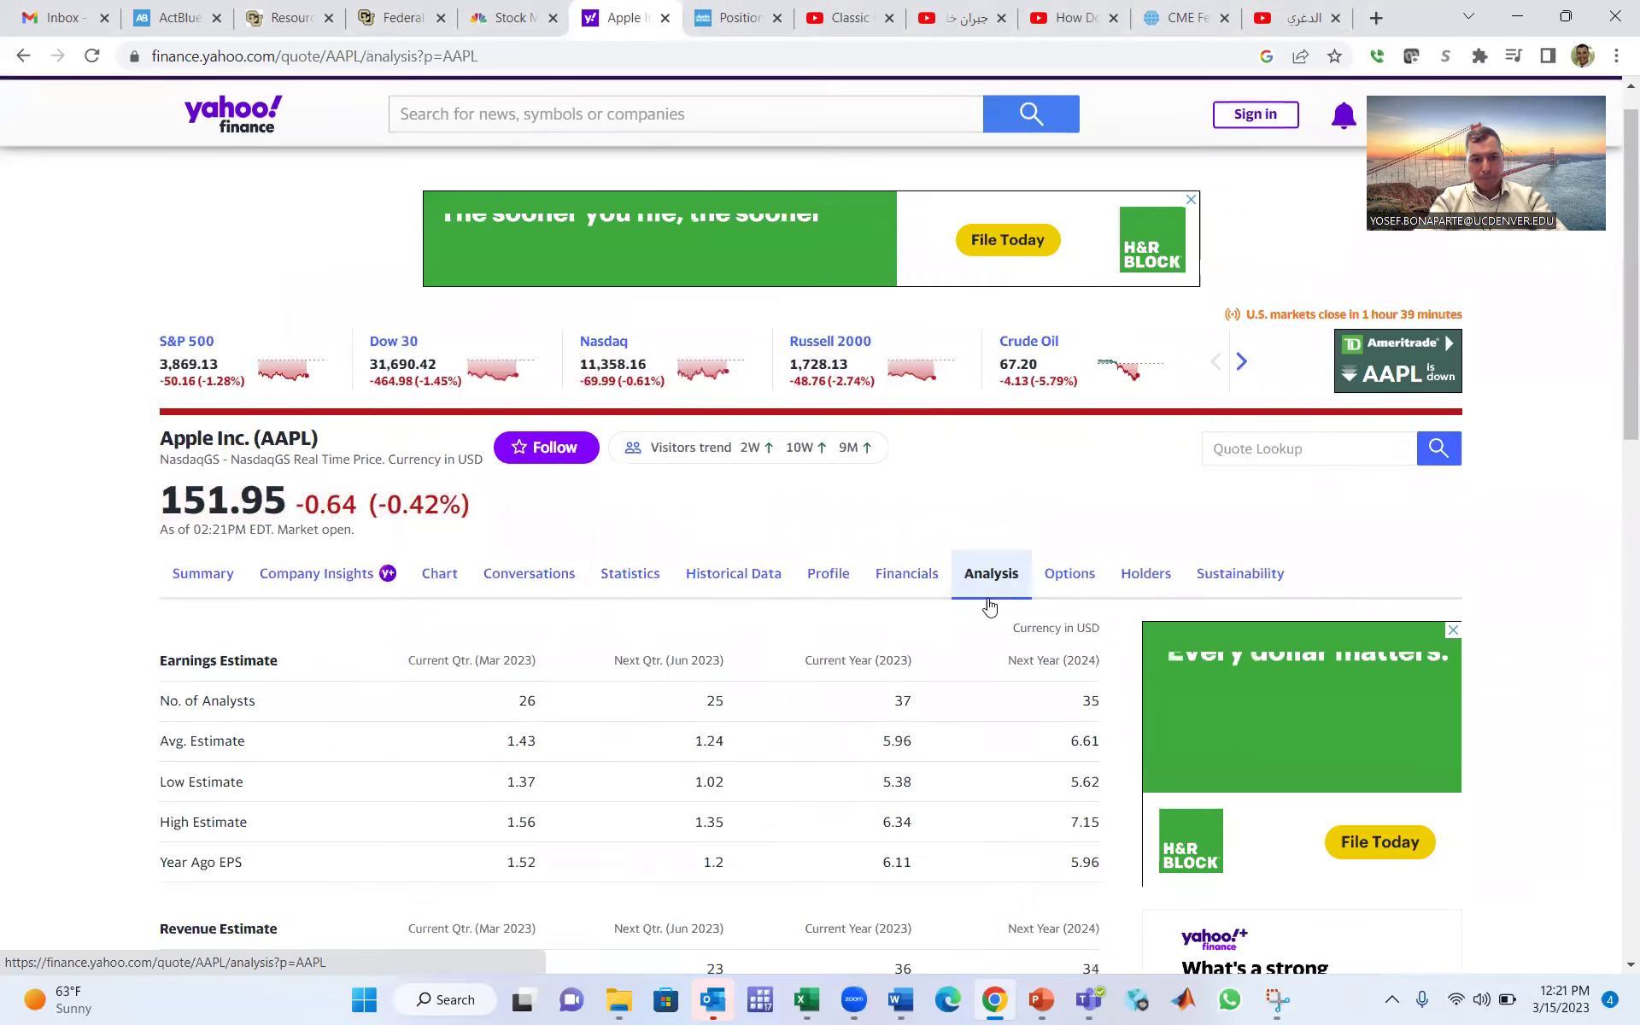
scroll(989, 605, down, 5)
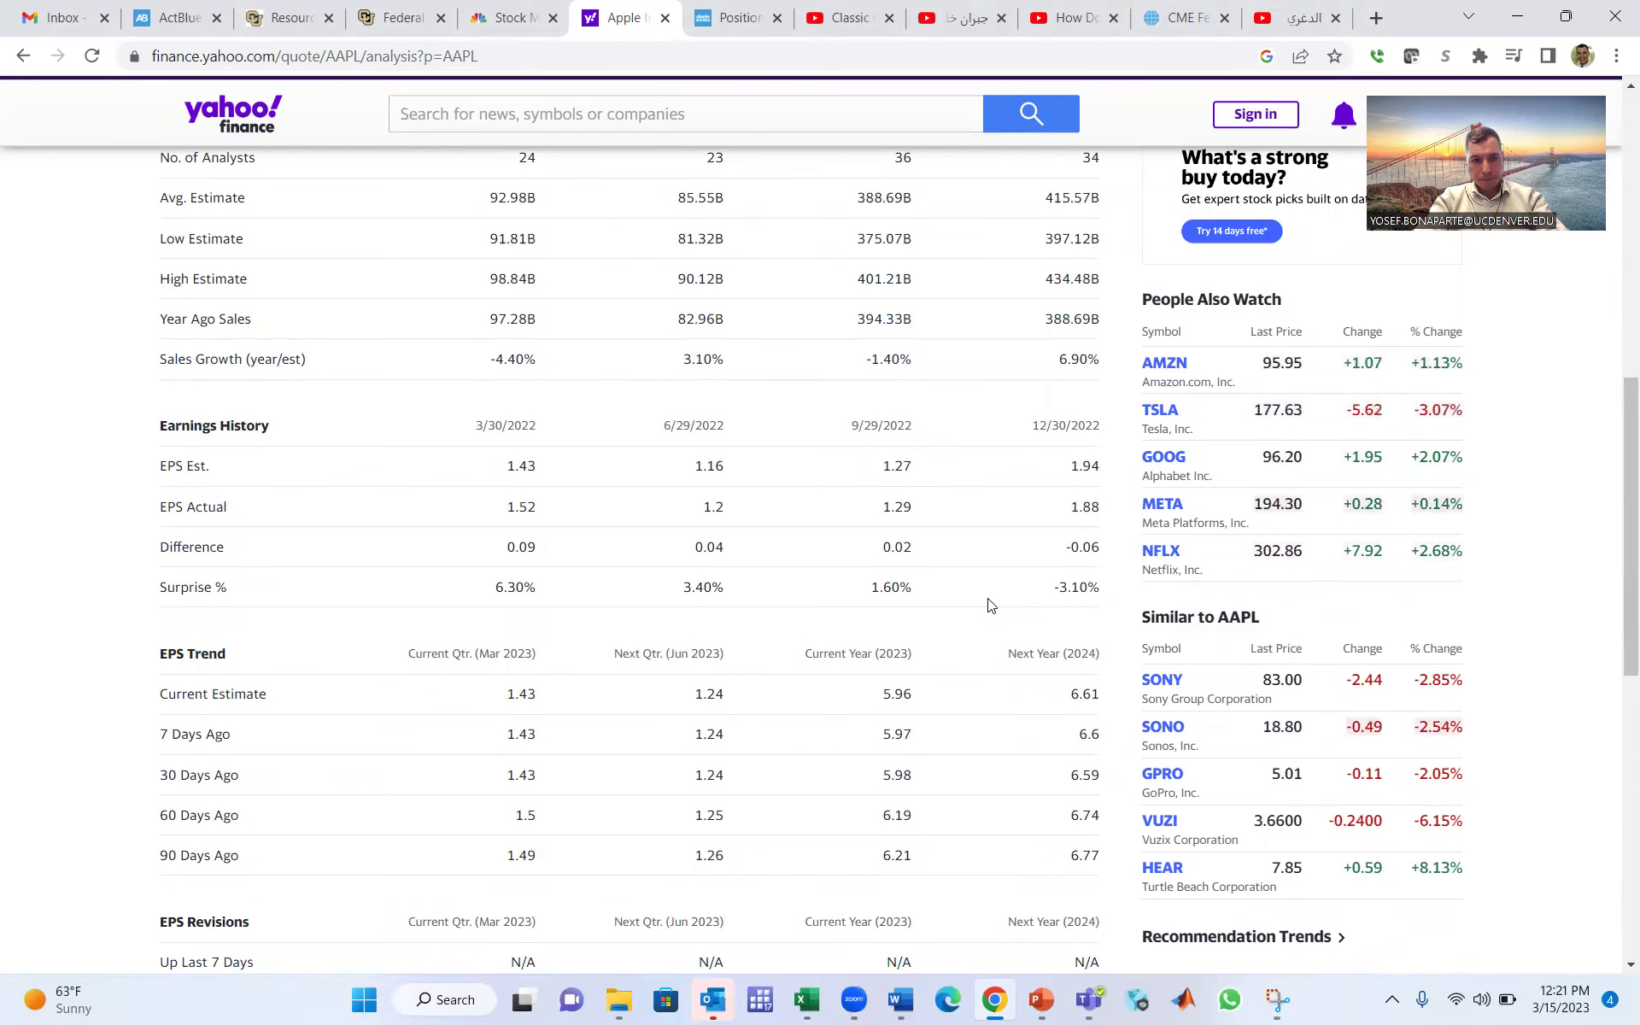
scroll(989, 605, down, 1)
scroll(989, 605, down, 2)
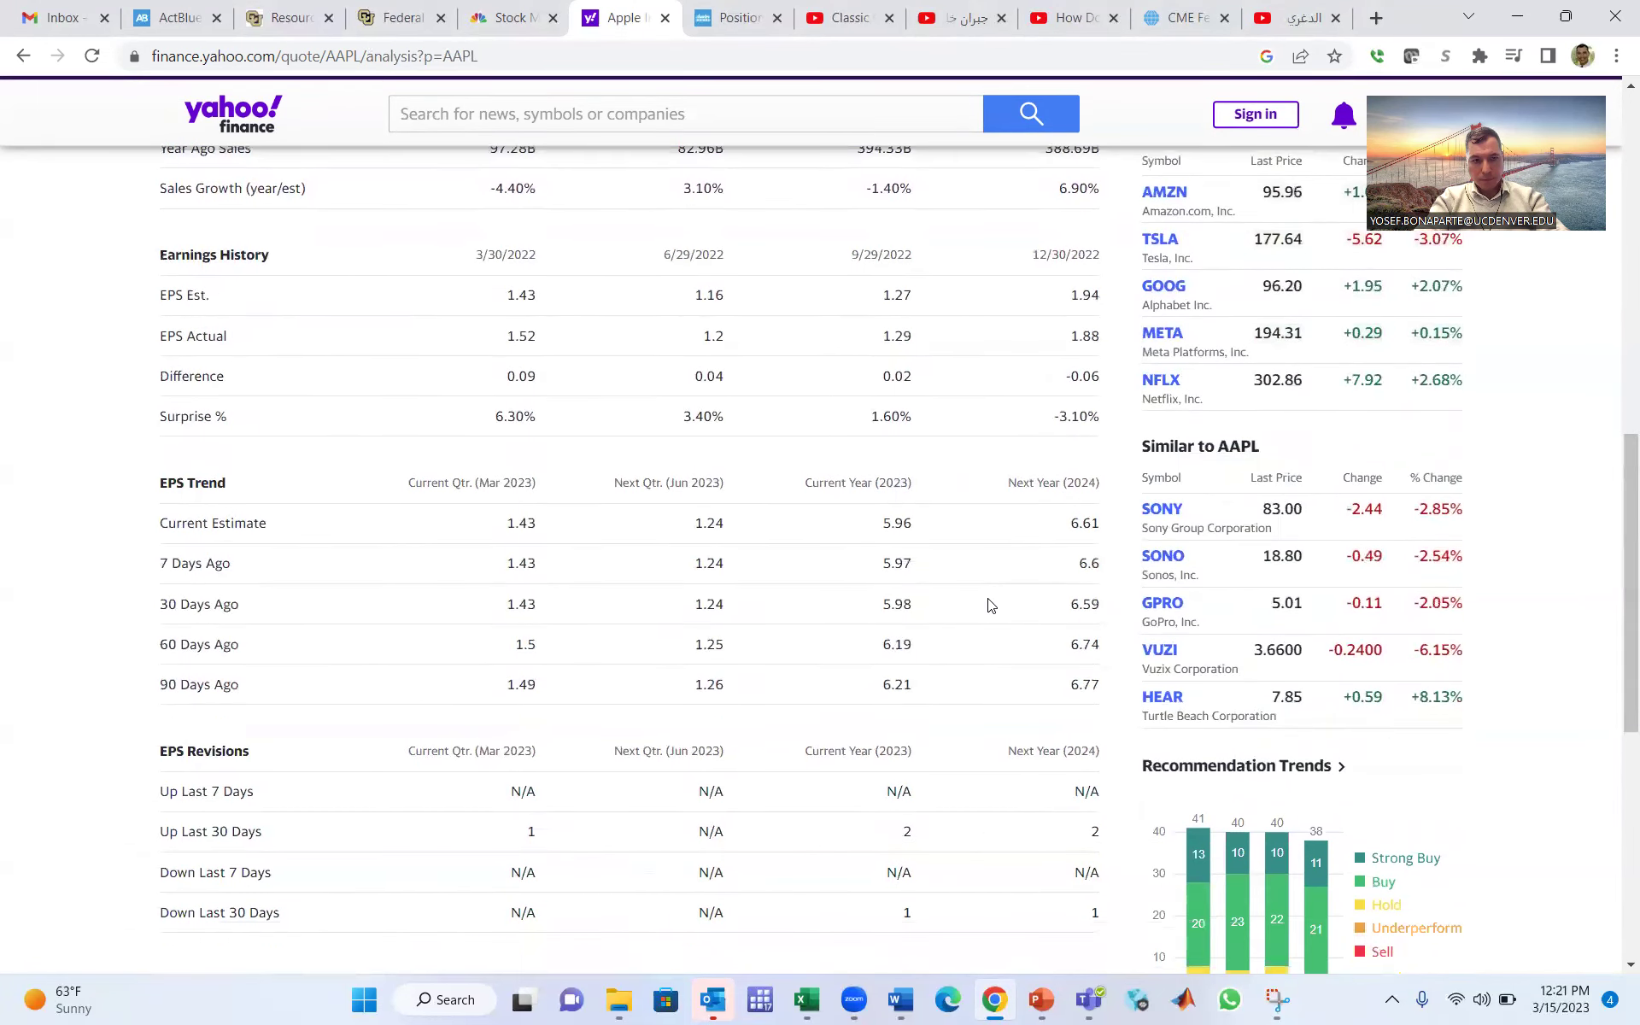
scroll(989, 605, down, 8)
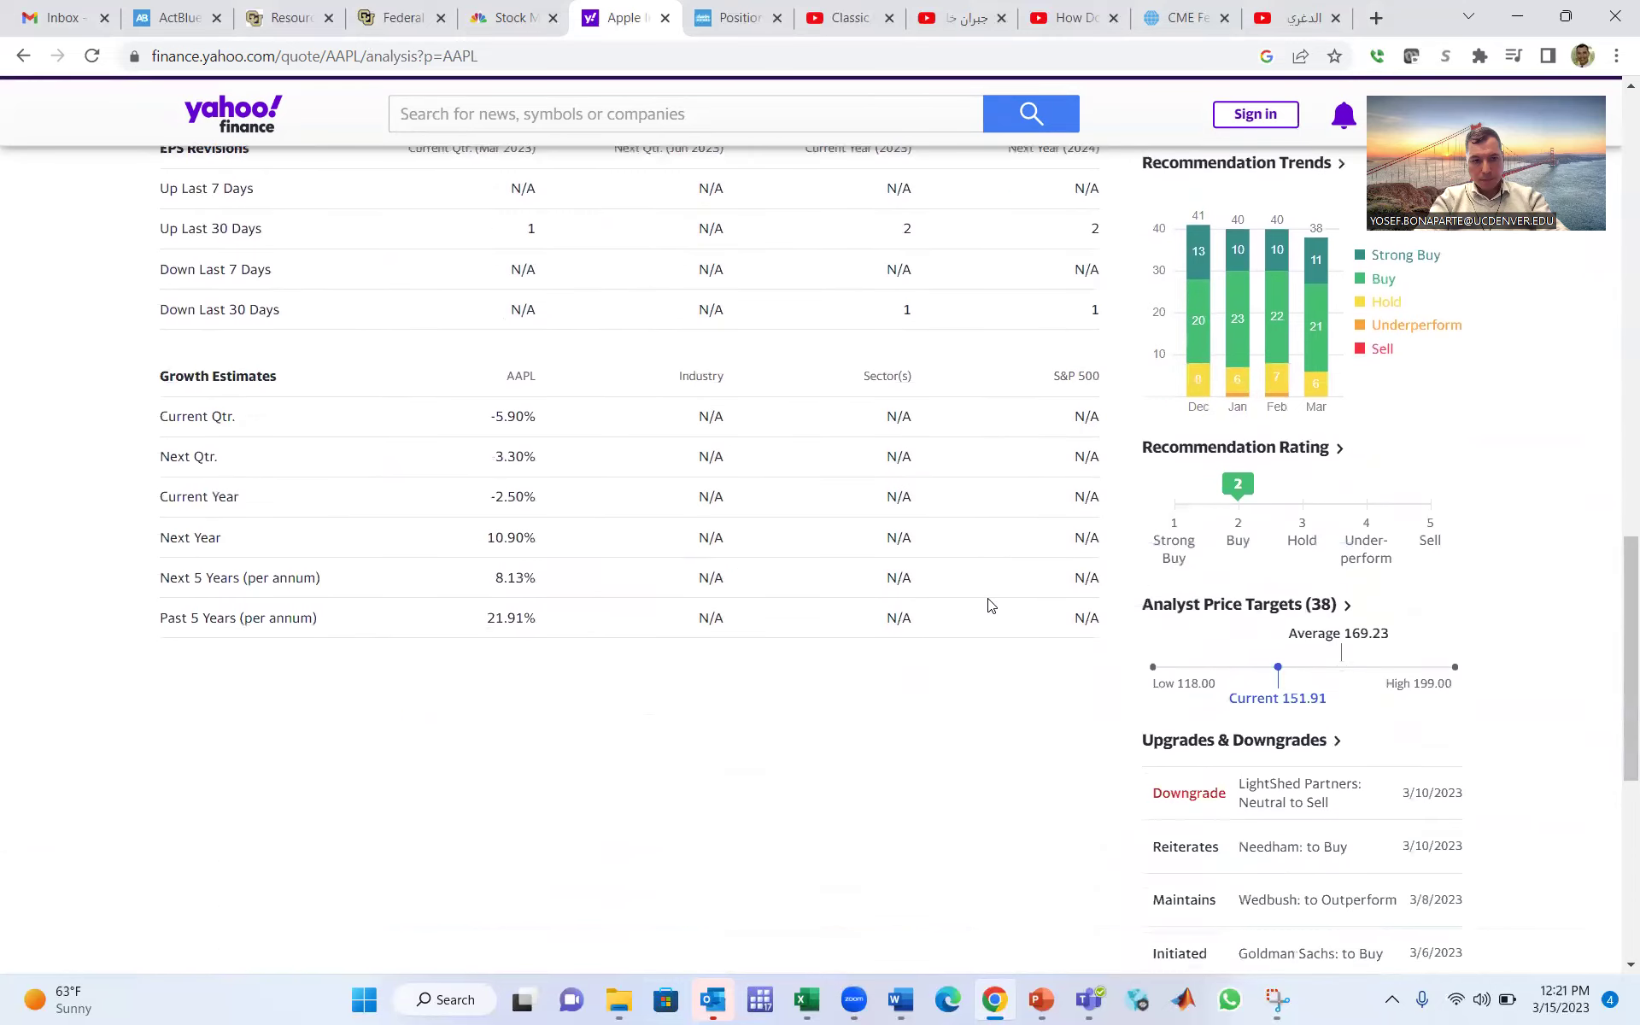
scroll(989, 605, up, 9)
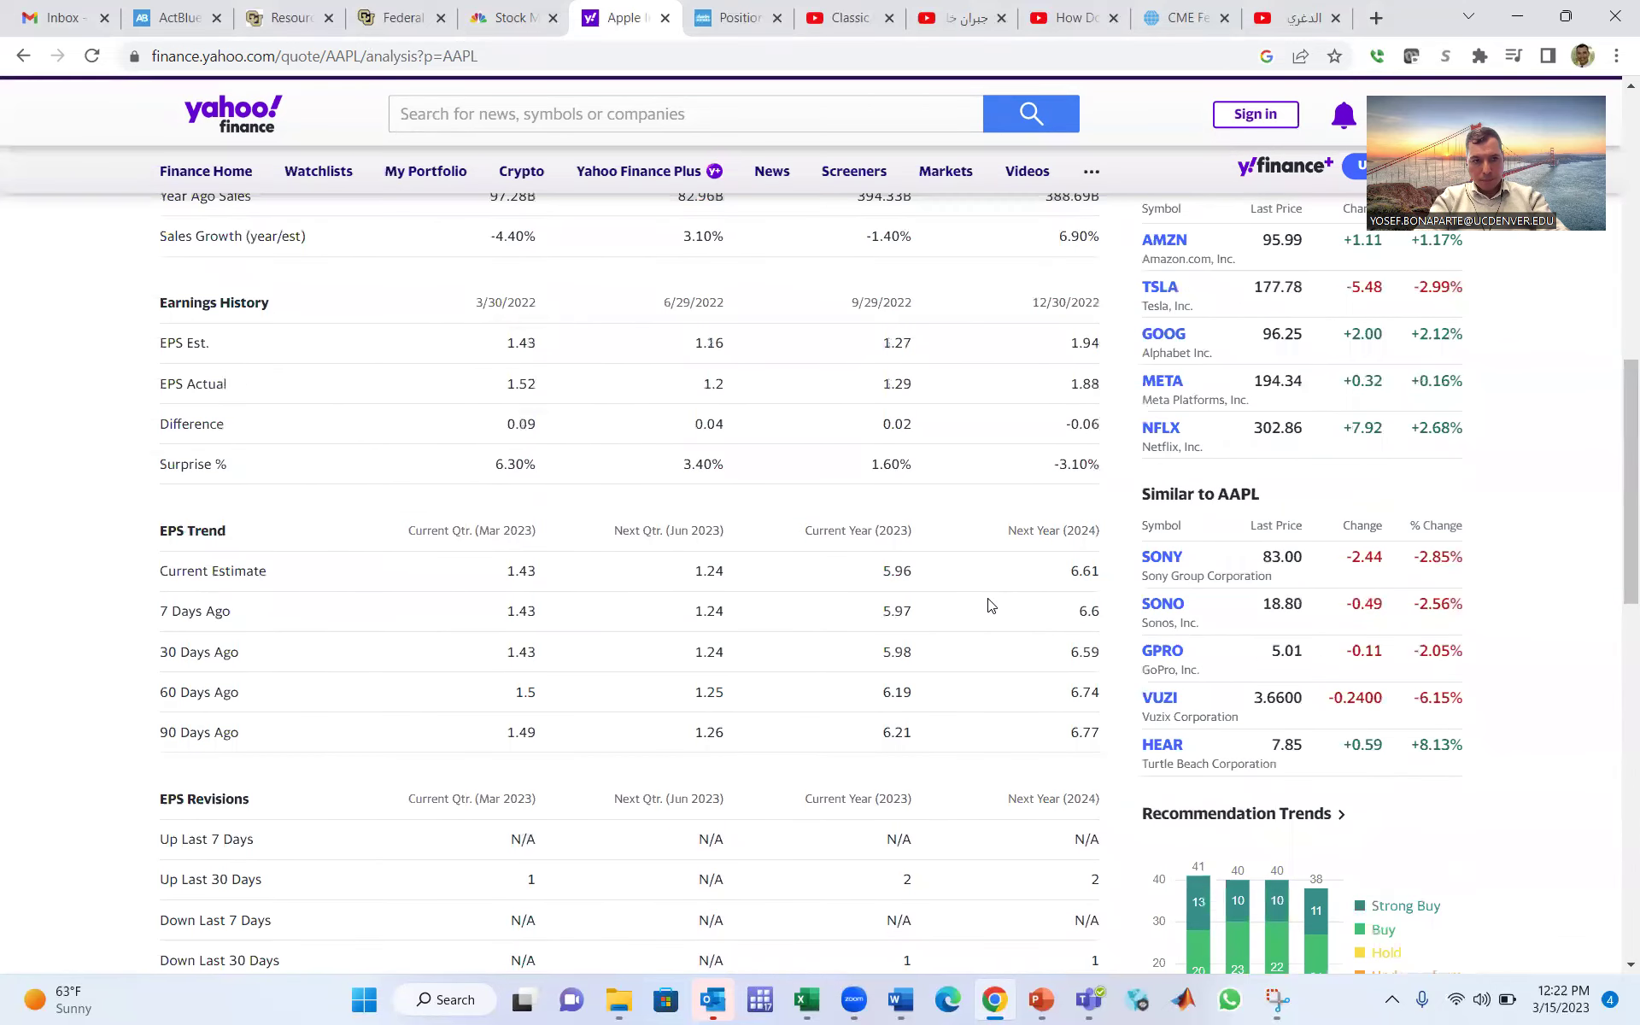
scroll(989, 605, up, 9)
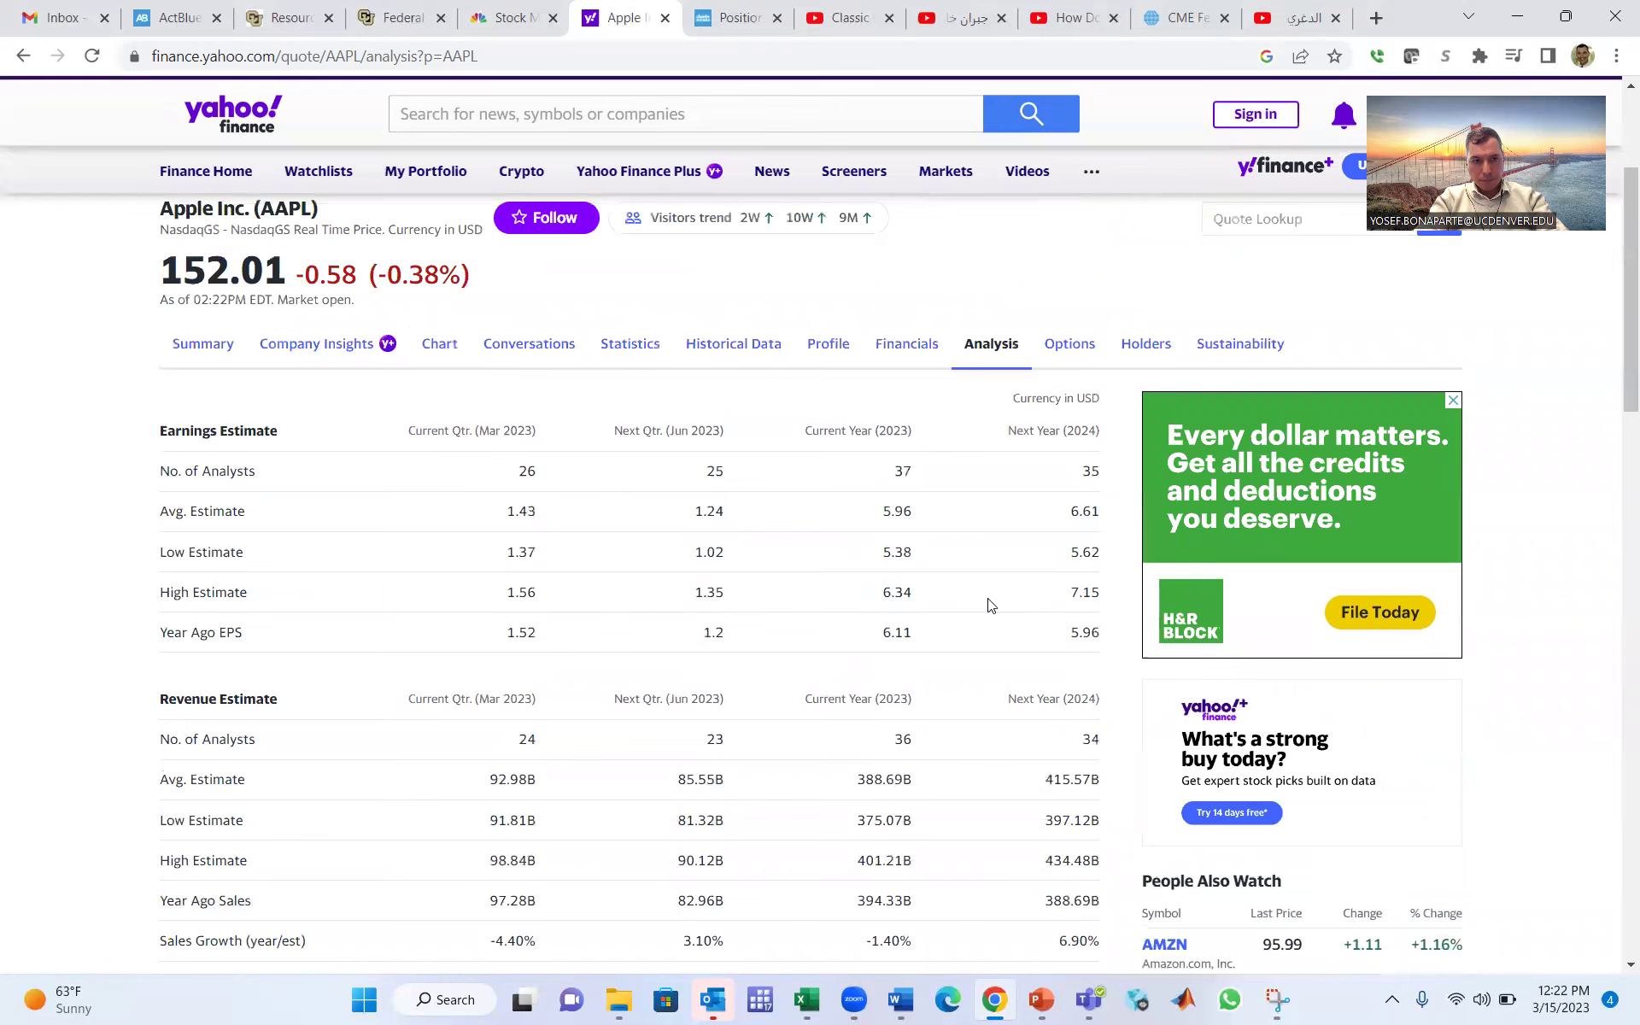
Step: Search the analysis page for "pe" and step through the matches
key(ctrl+f)
text(pe)
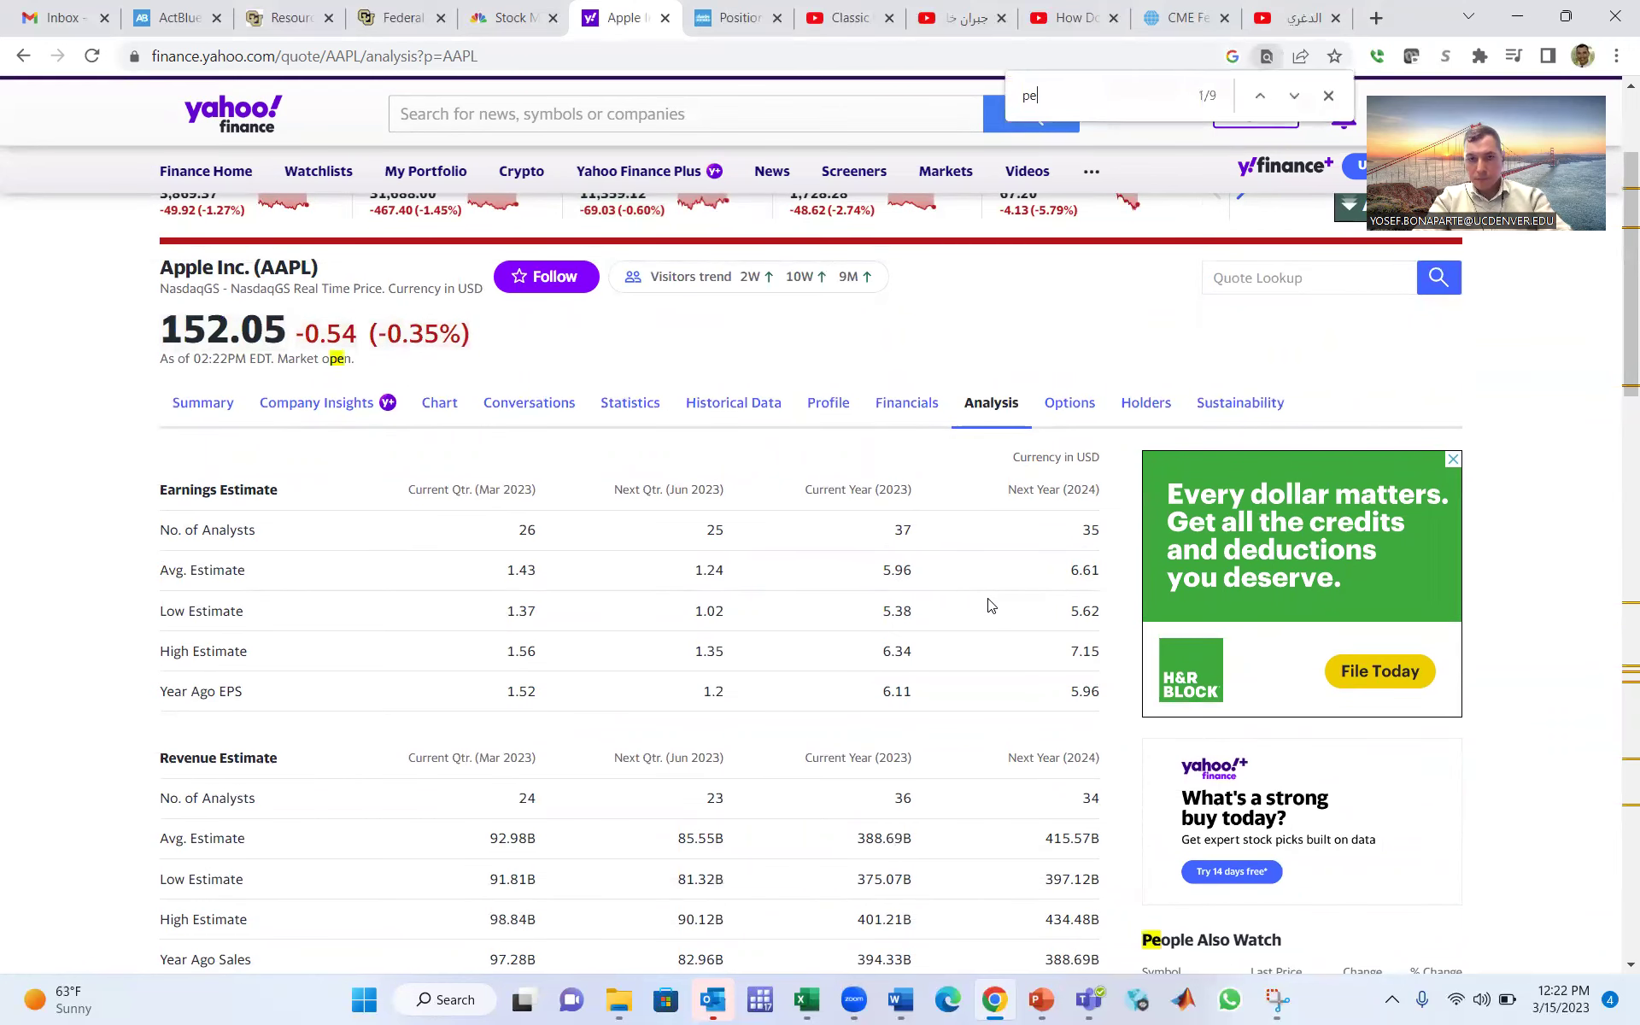
key(Return)
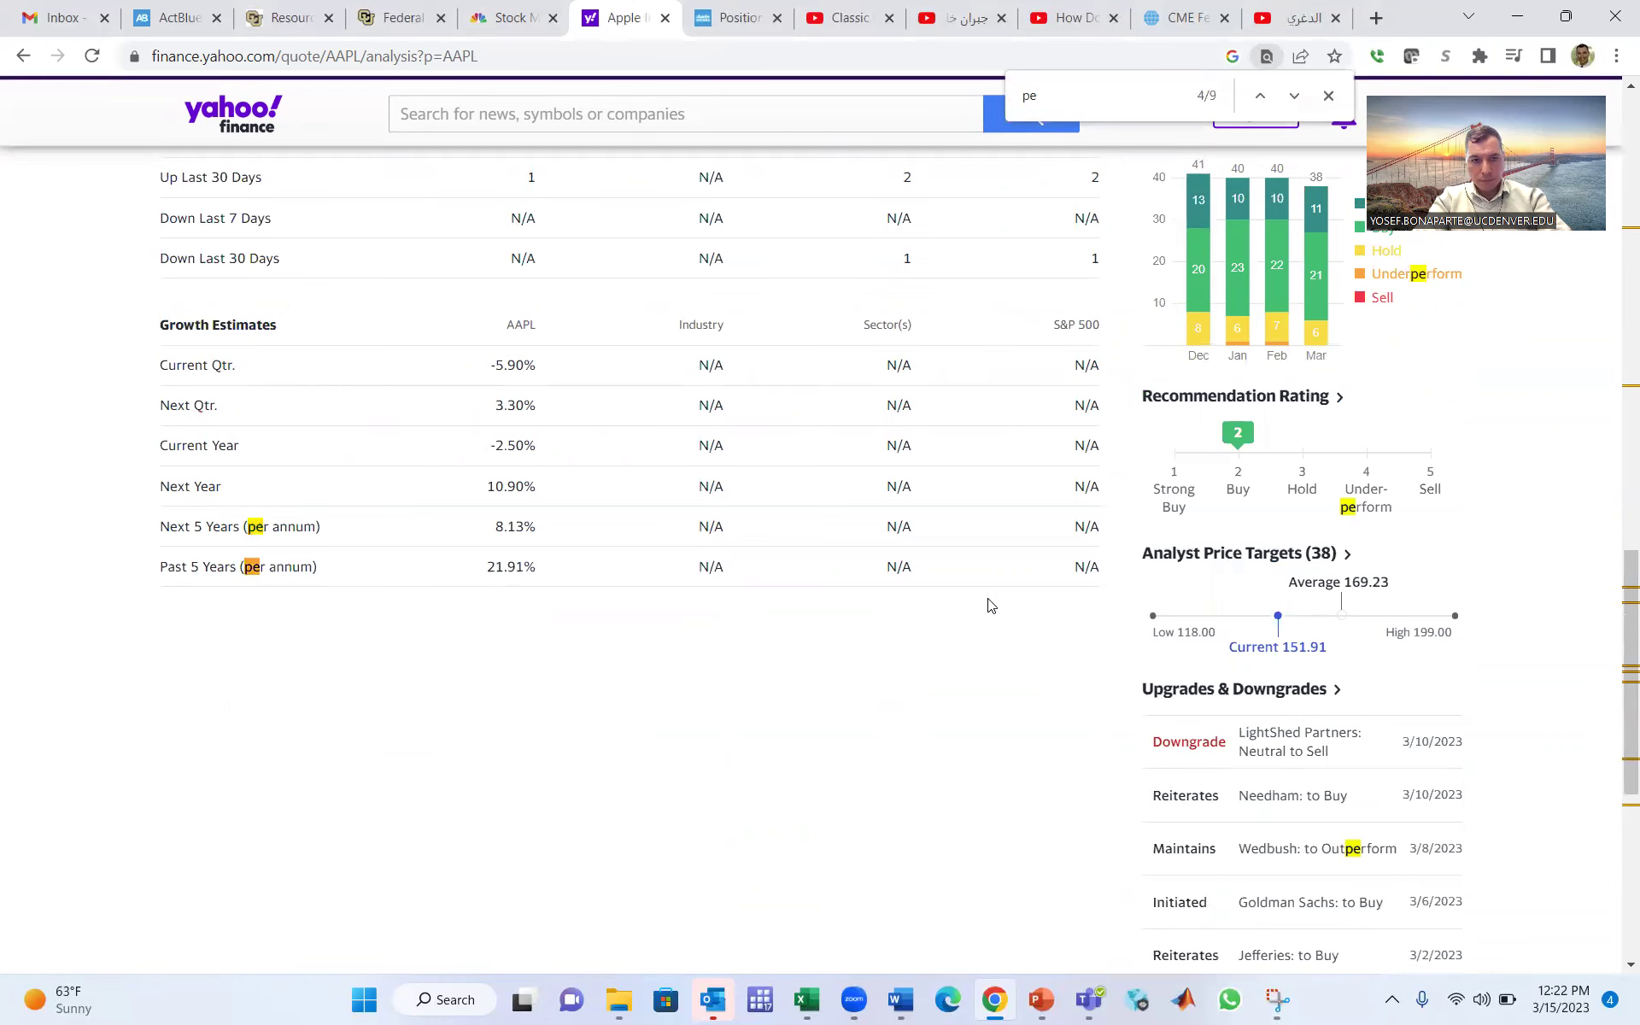
key(Return)
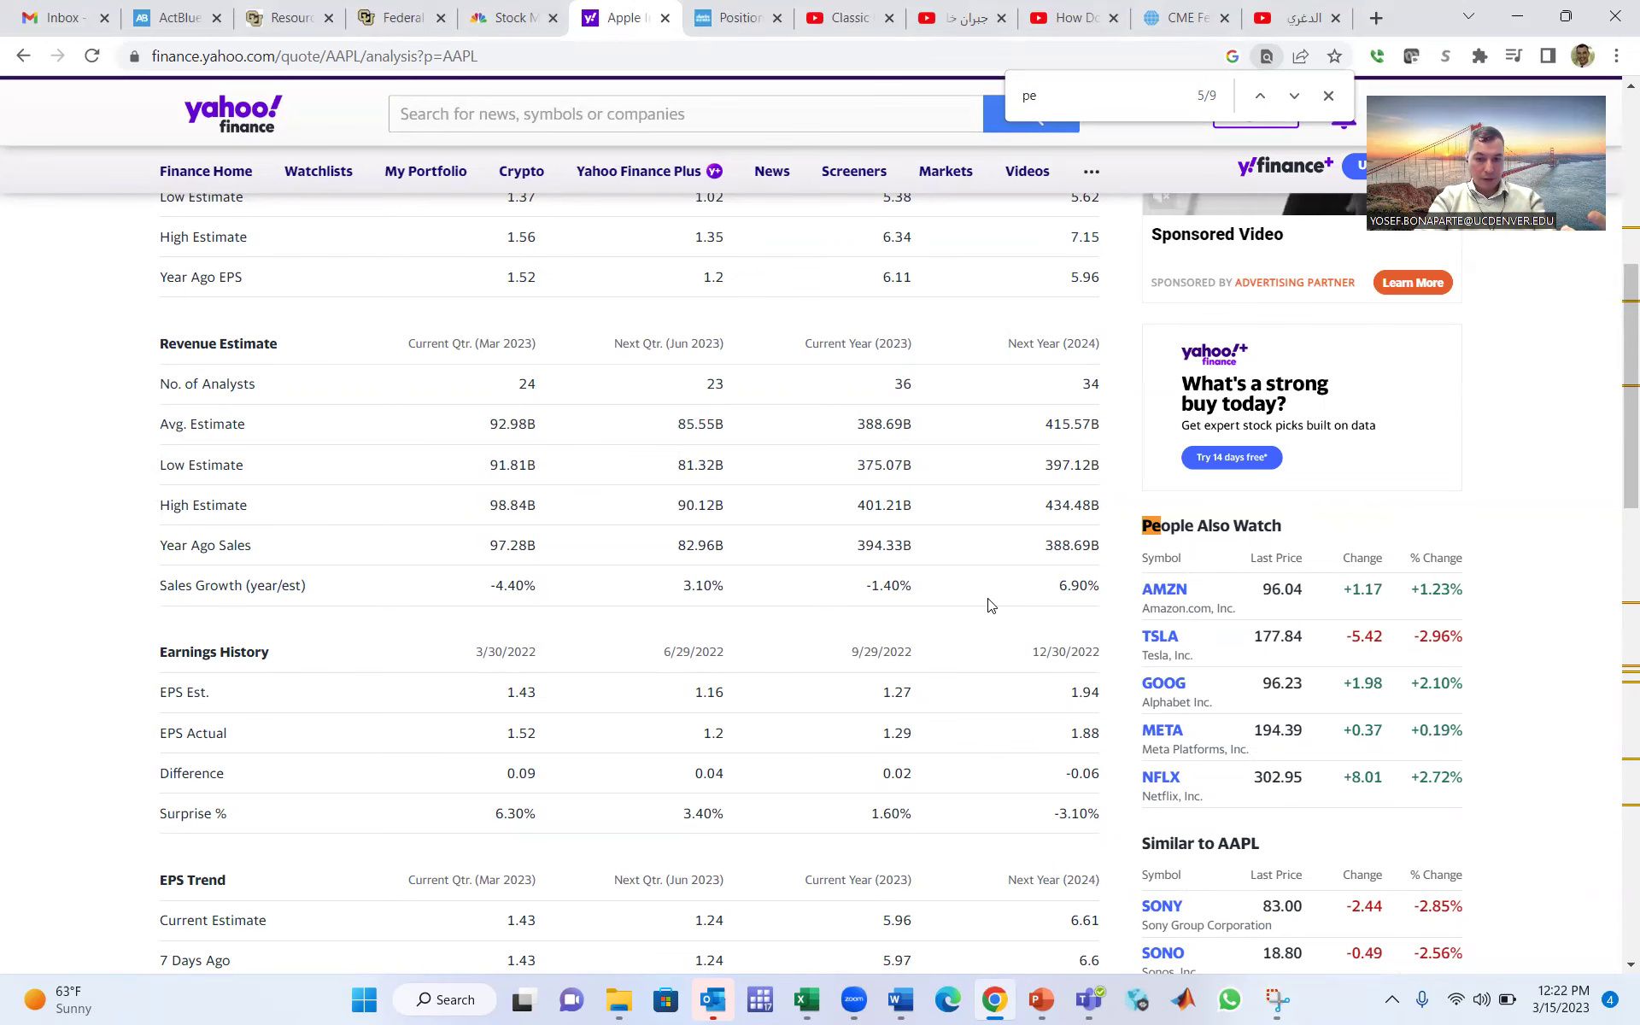
Step: Return to Apple's statistics page and check the forward P/E in the valuation measures
scroll(990, 604, up, 1)
scroll(989, 605, up, 5)
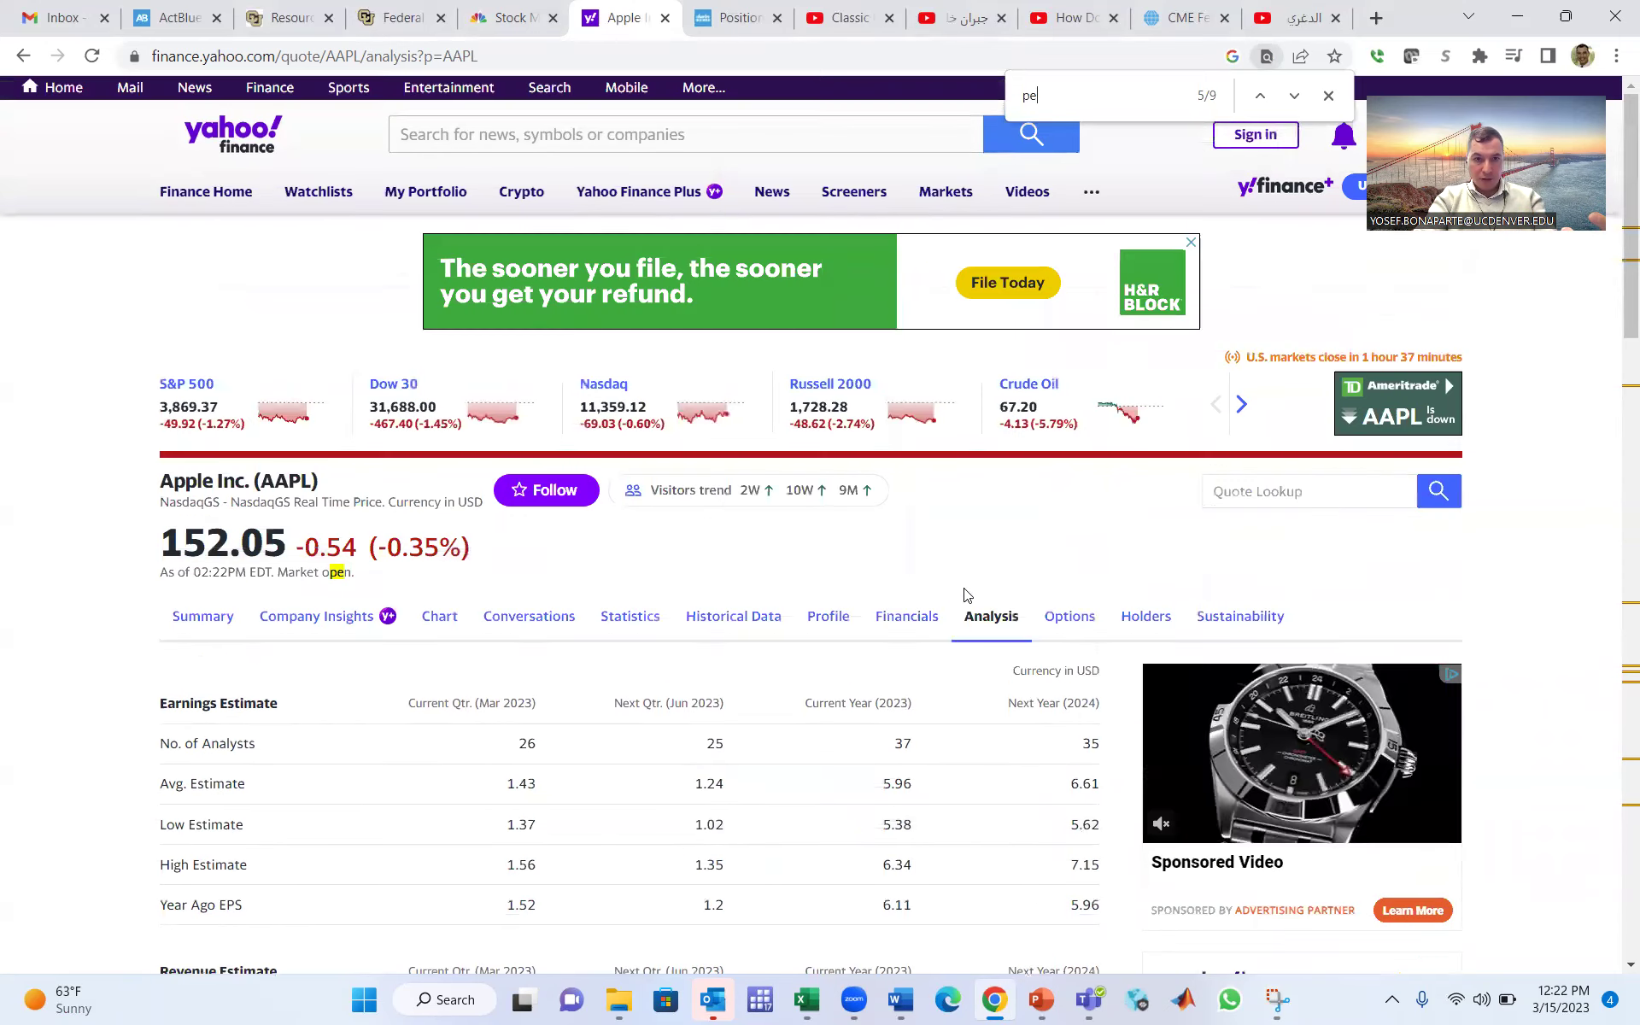
click(652, 610)
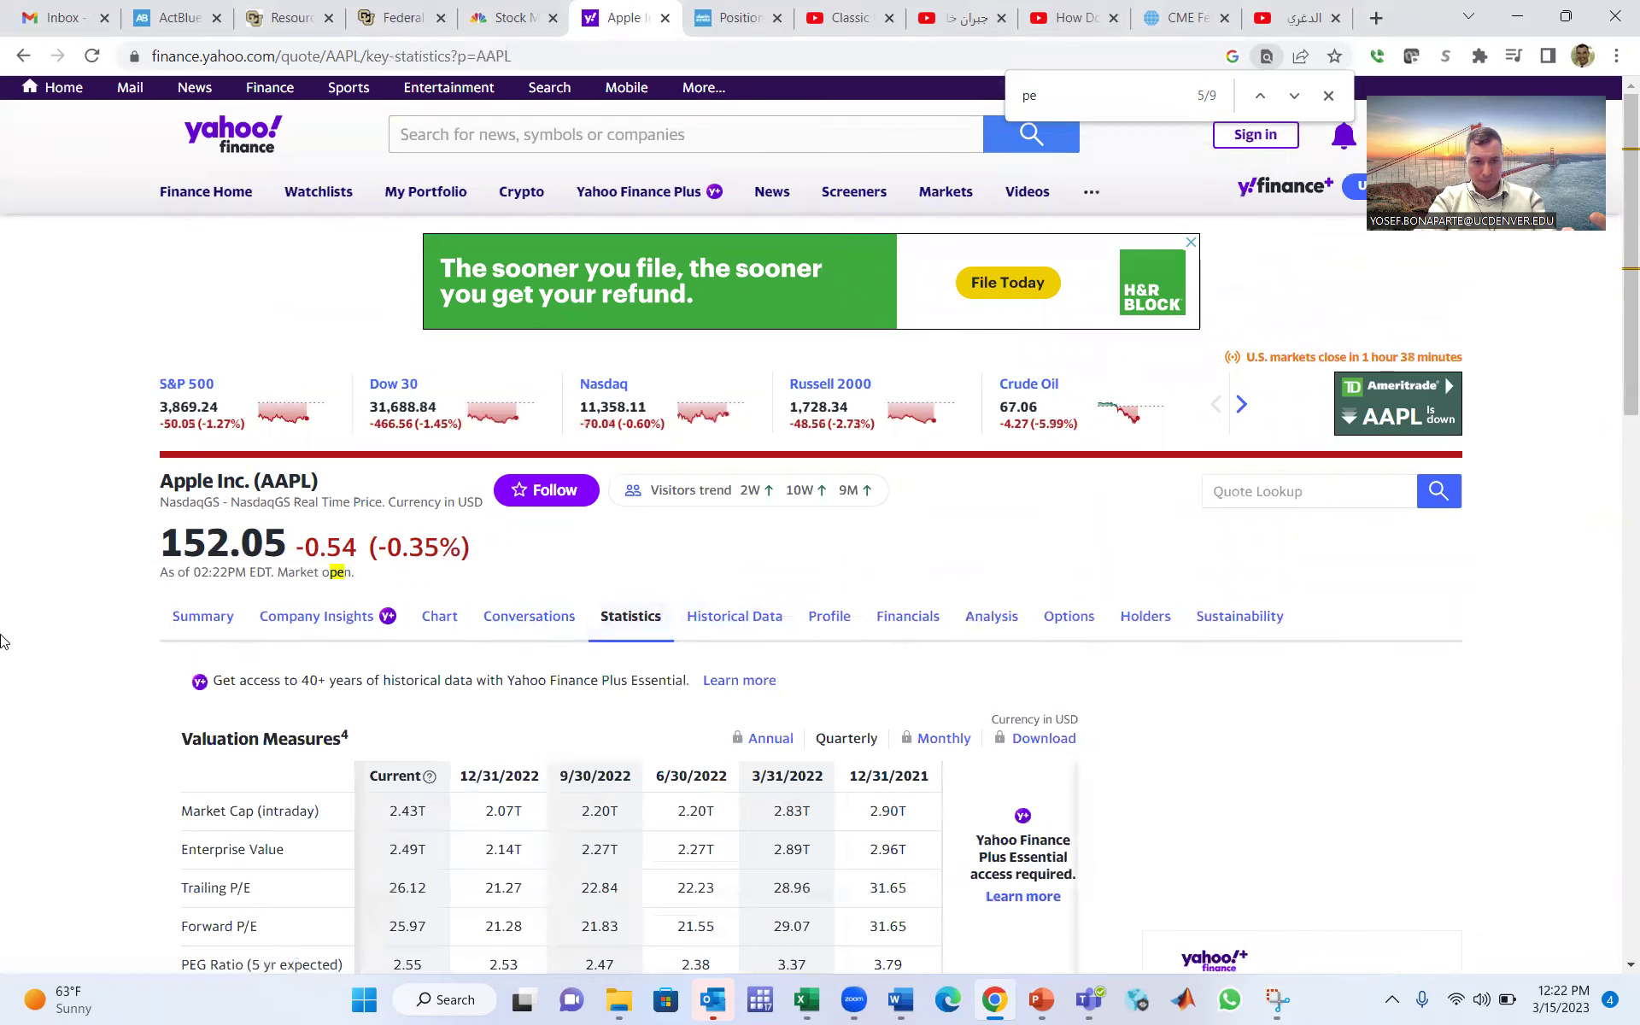
scroll(74, 695, down, 2)
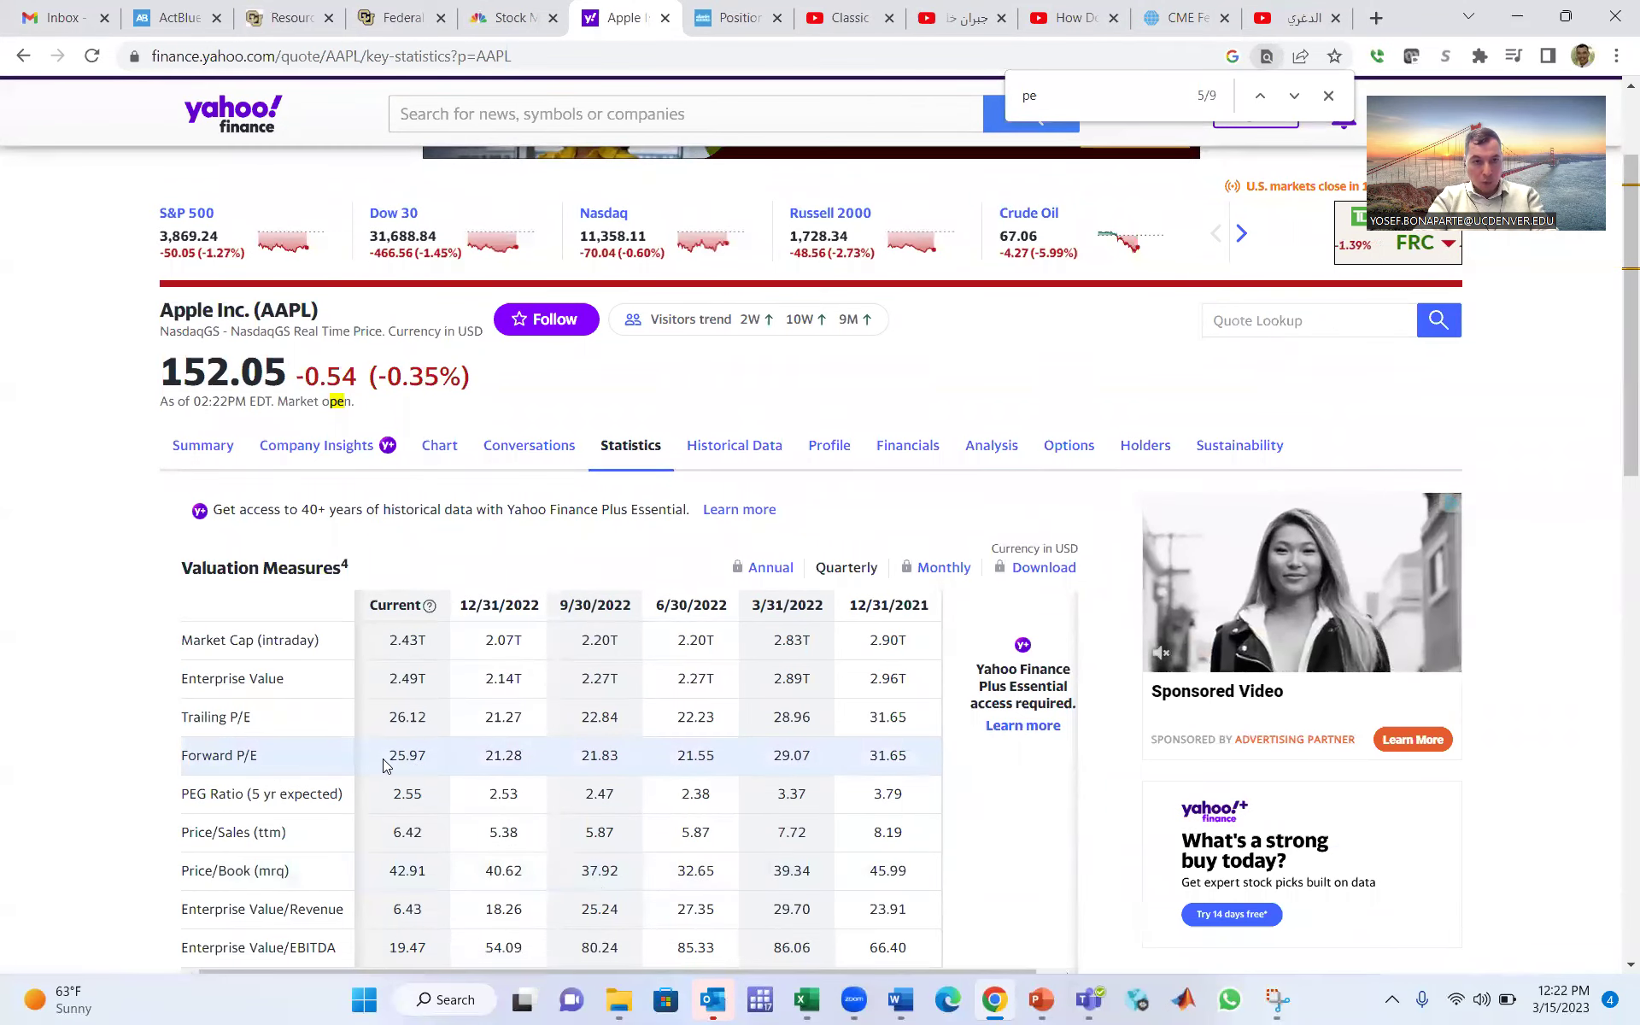
Step: Look up the PE ratio (TTM) on Apple's summary page and set the current PE in the PowerPoint slide's ratio valuation formula to 25.44
click(205, 449)
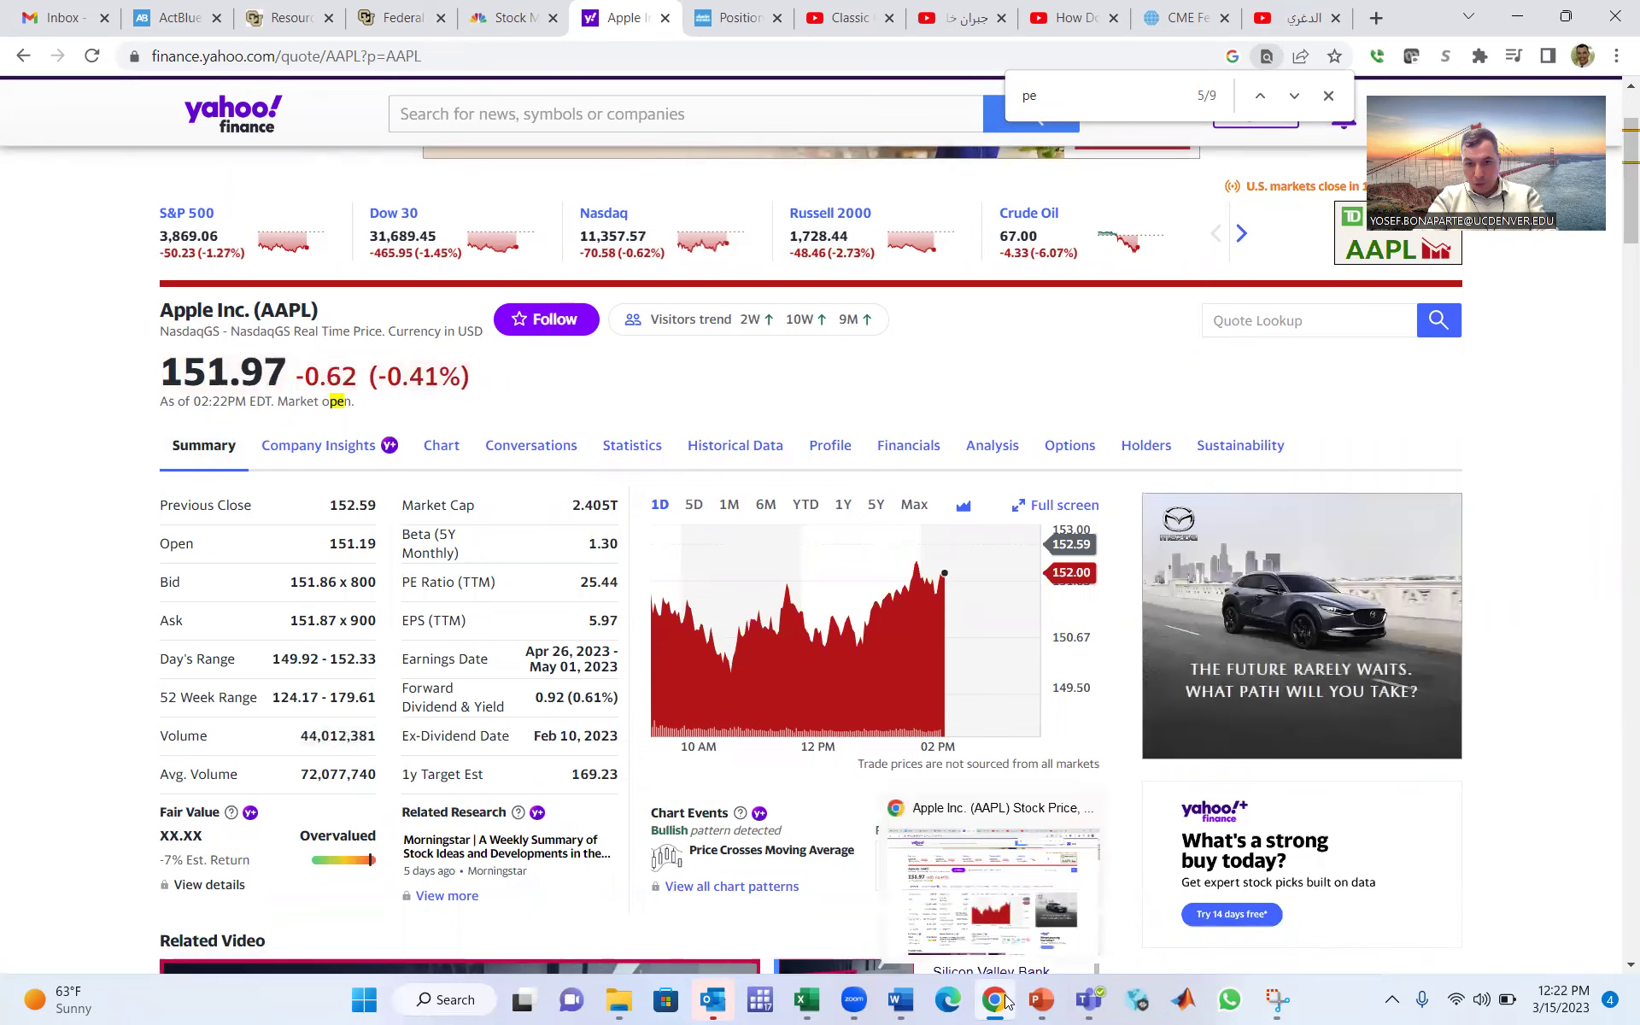
mouse_move(1041, 1000)
click(1528, 912)
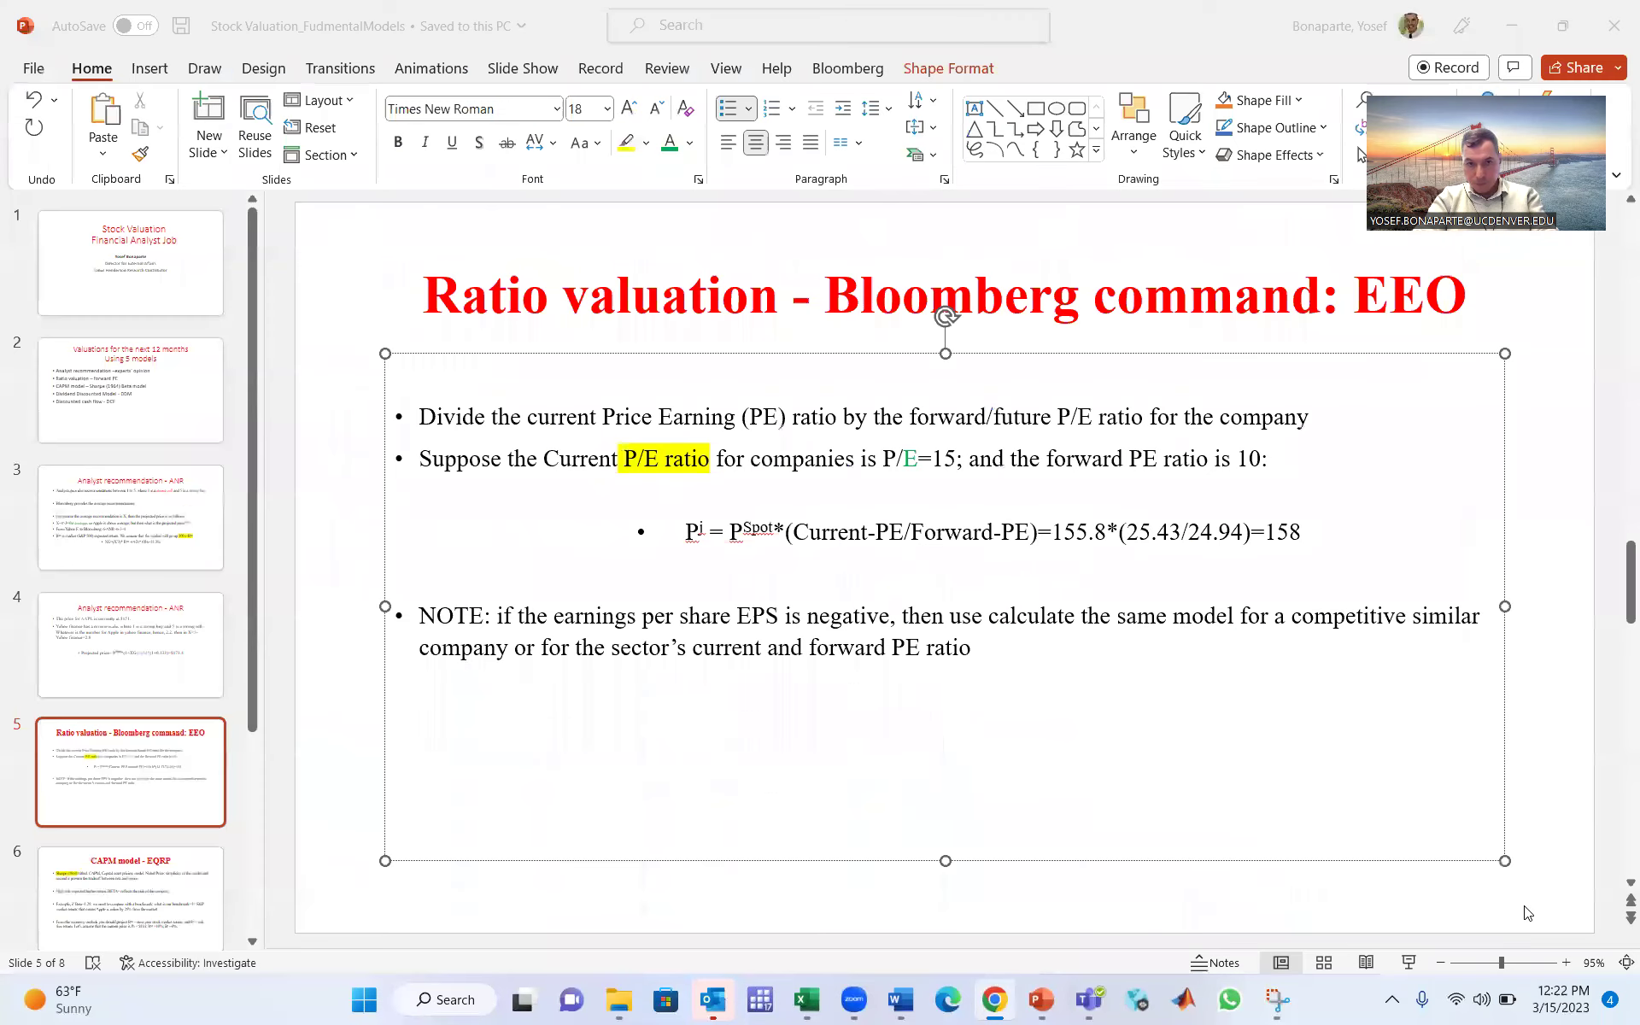
key(Left)
key(Left)
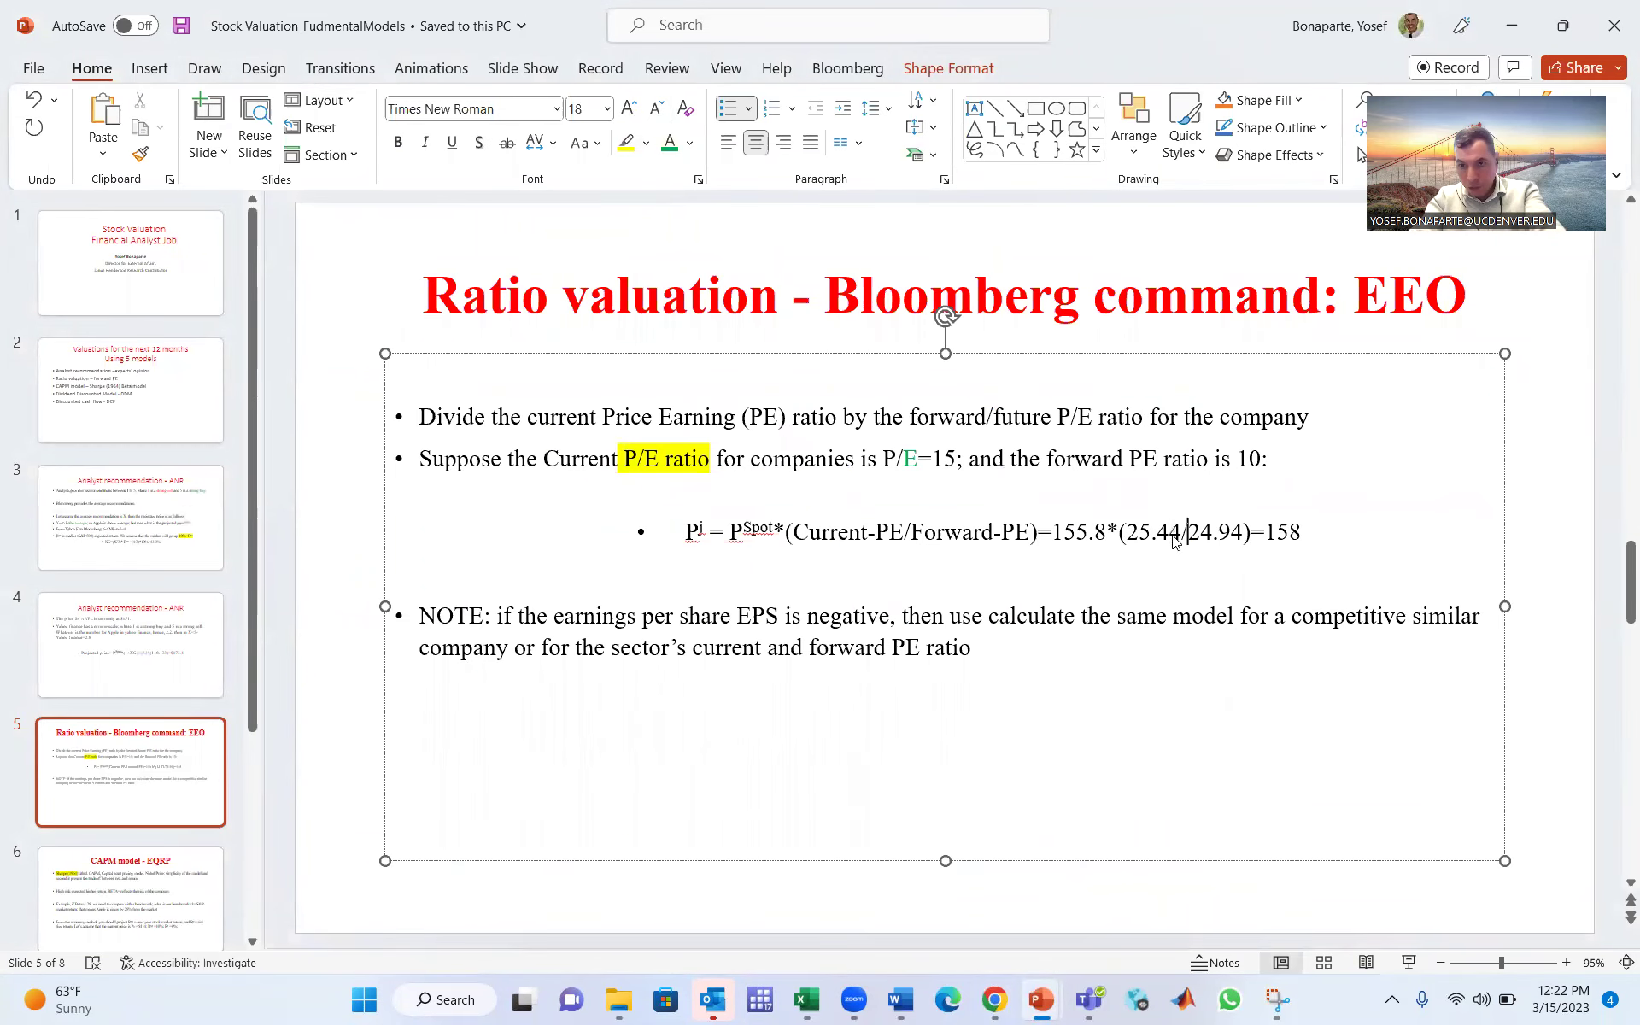
Step: Switch back to Chrome and reopen Apple's statistics page to read the forward P/E for the valuation formula
mouse_move(995, 1005)
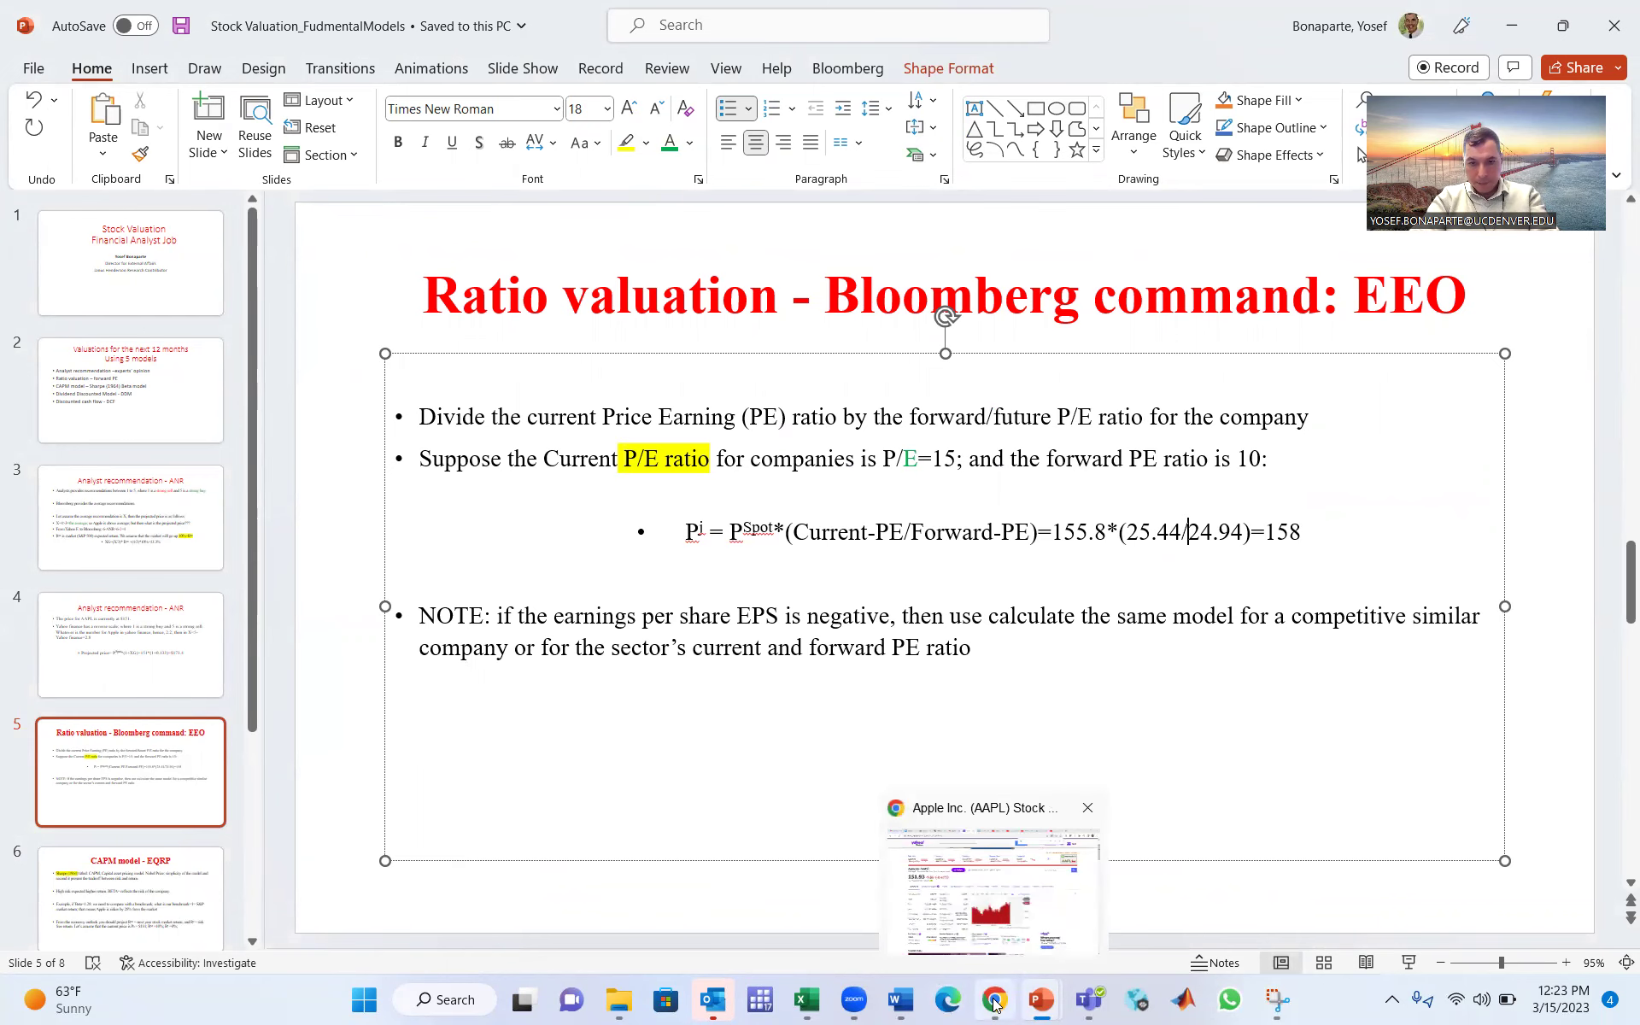
click(995, 1005)
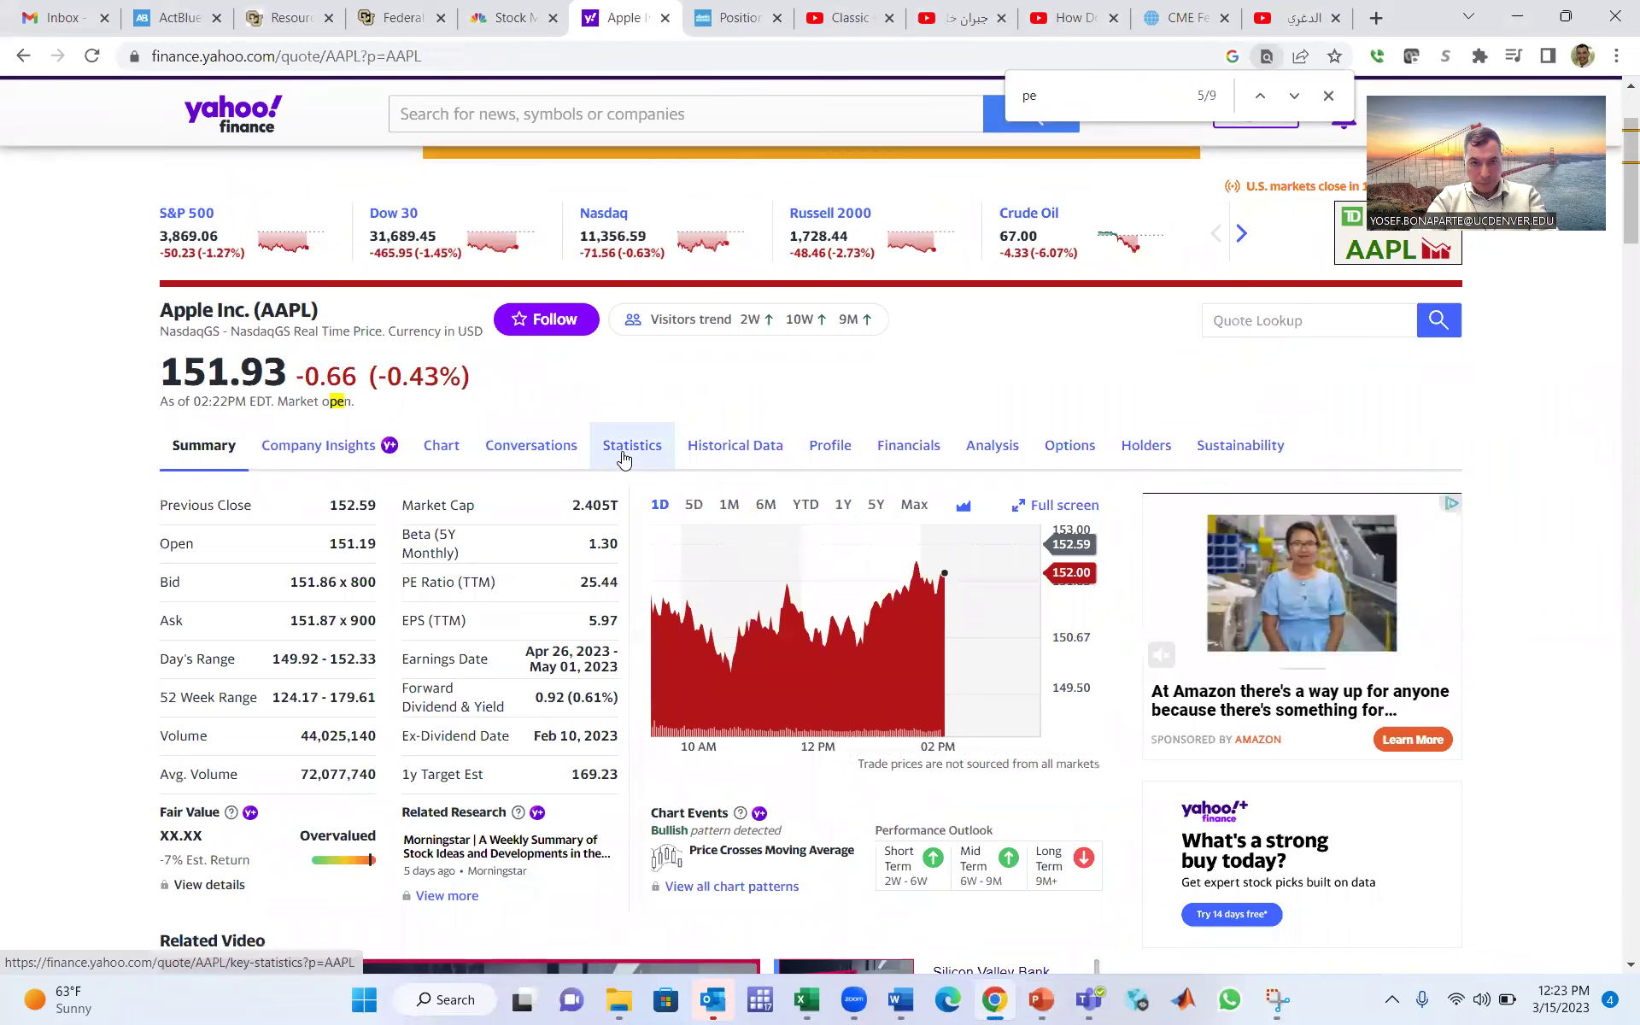
click(622, 453)
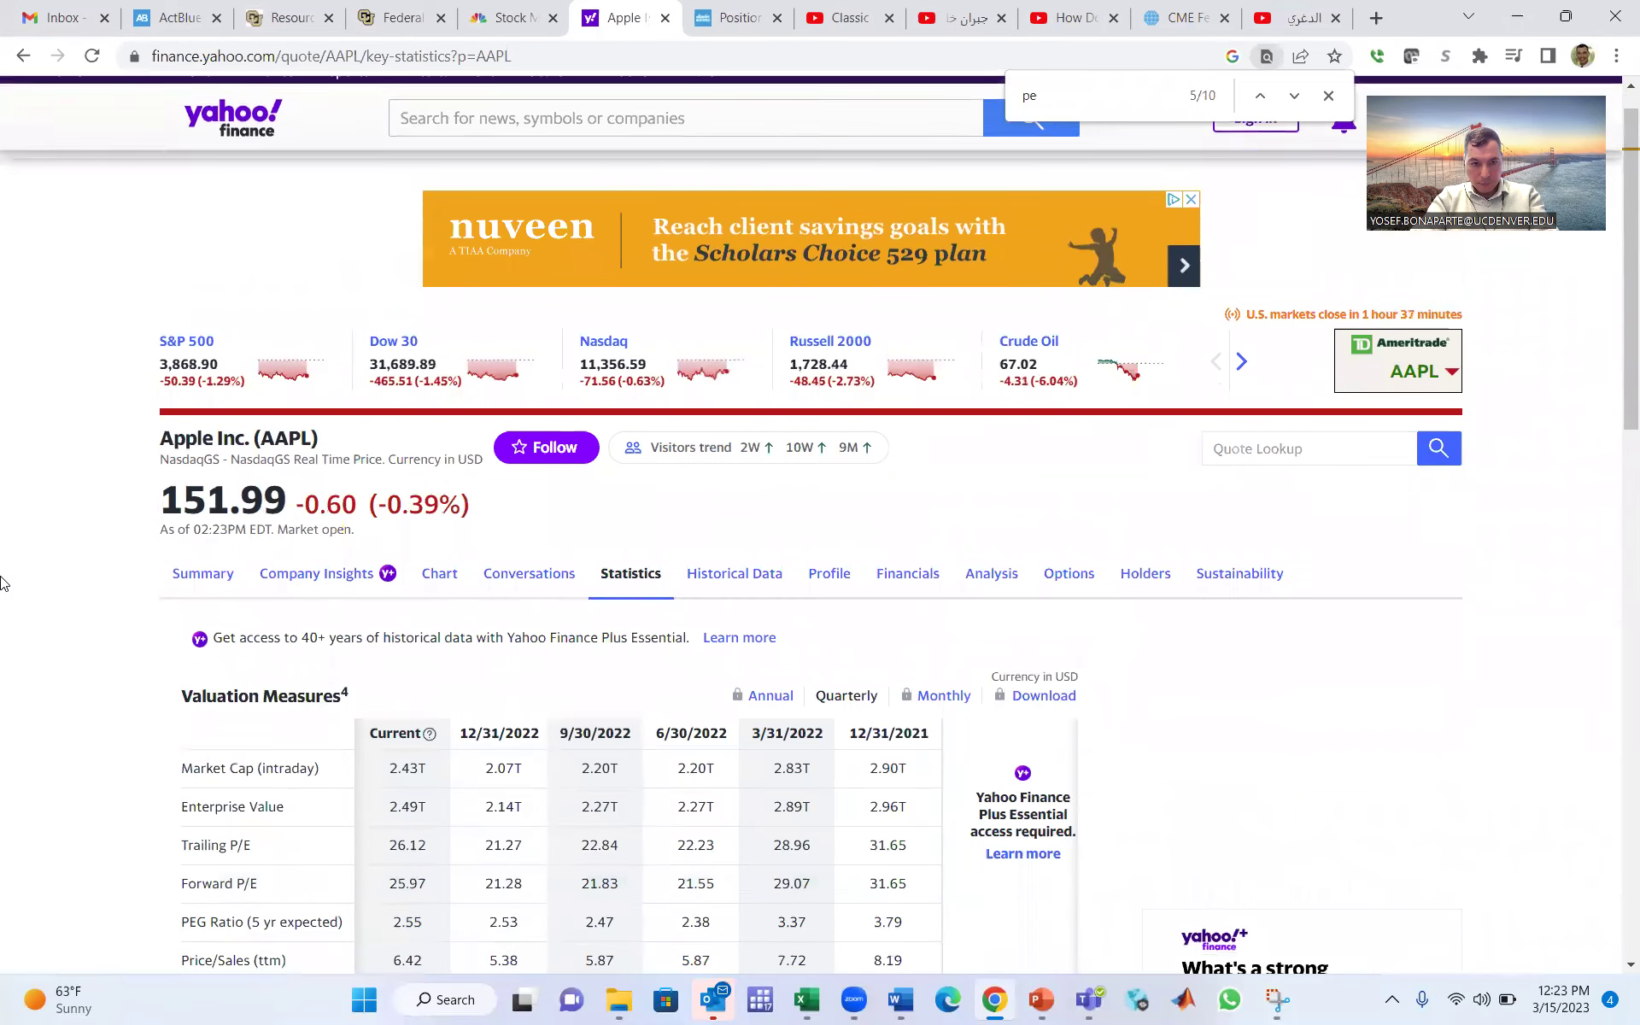
scroll(427, 675, down, 1)
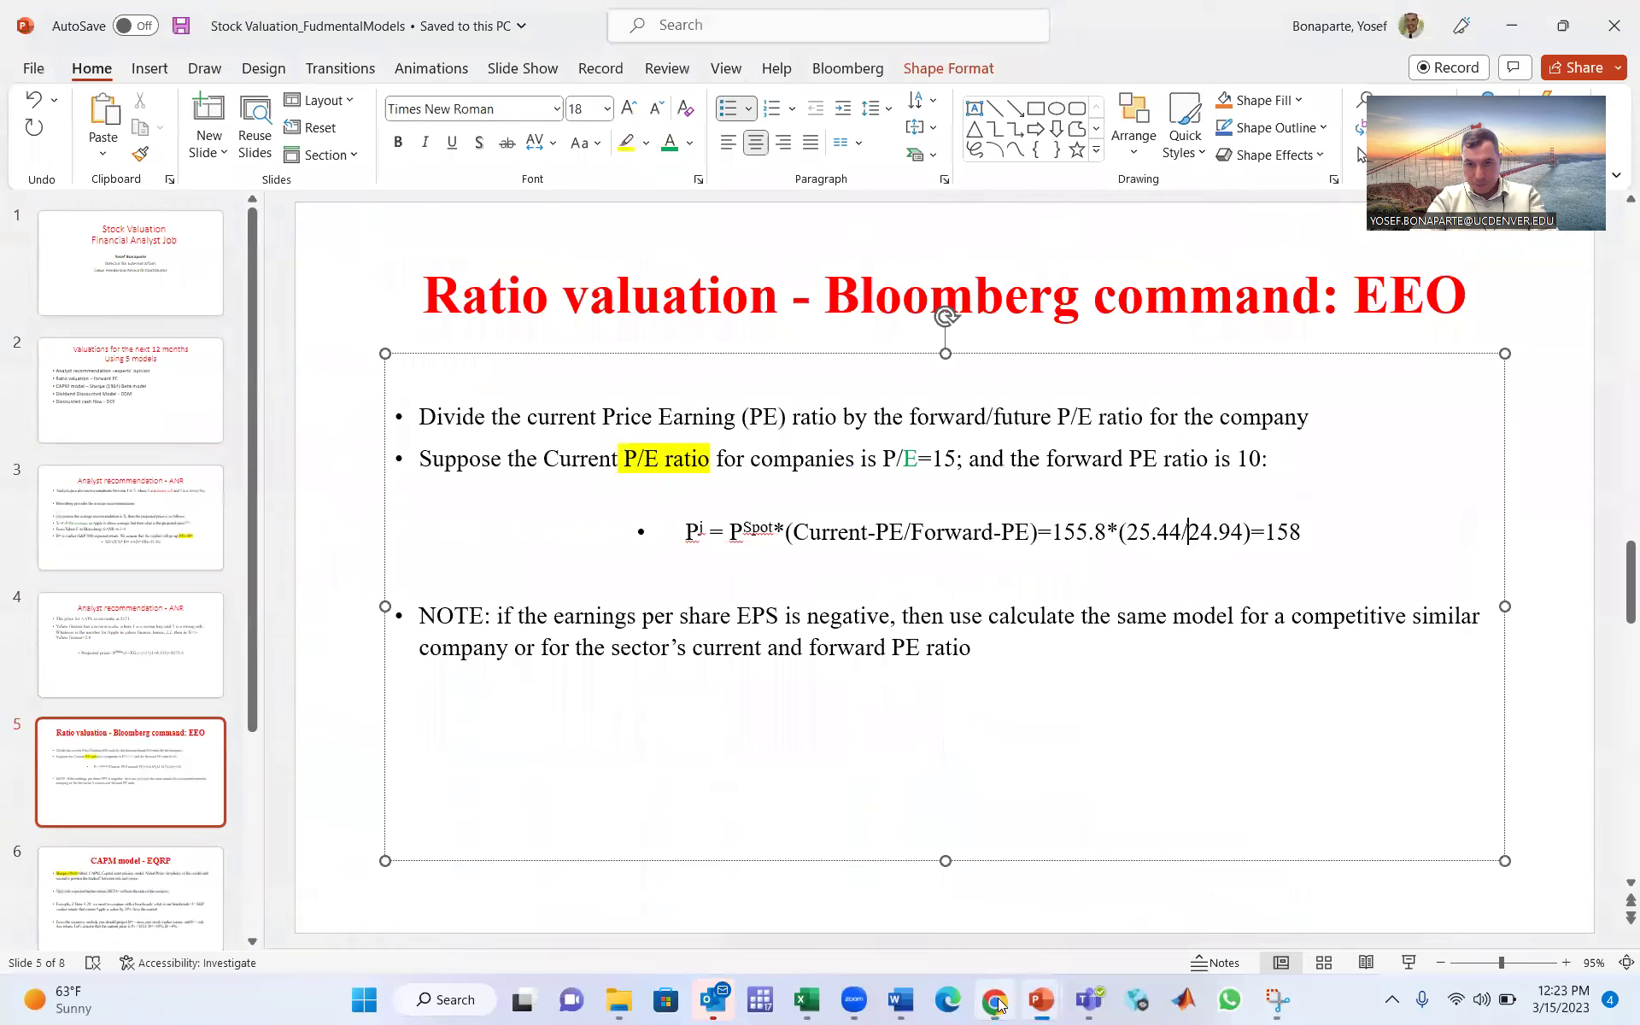
Step: Set the forward PE in the ratio valuation formula on the PowerPoint slide to 25.97
click(994, 999)
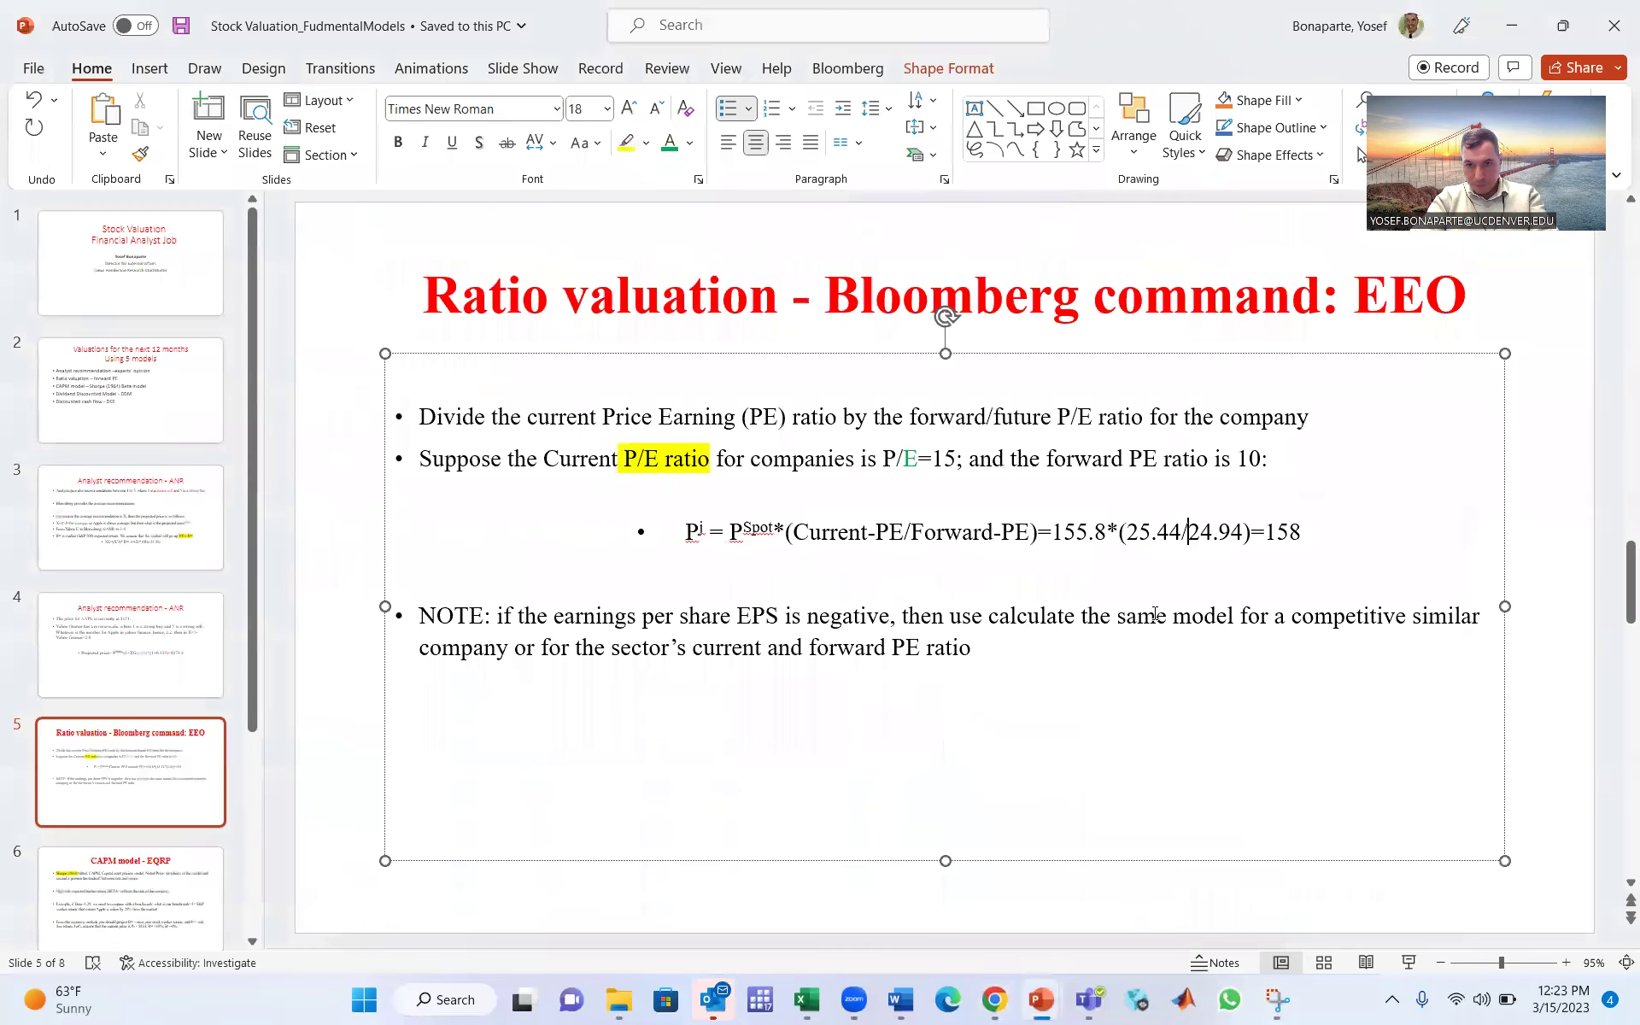
key(Delete)
text(5)
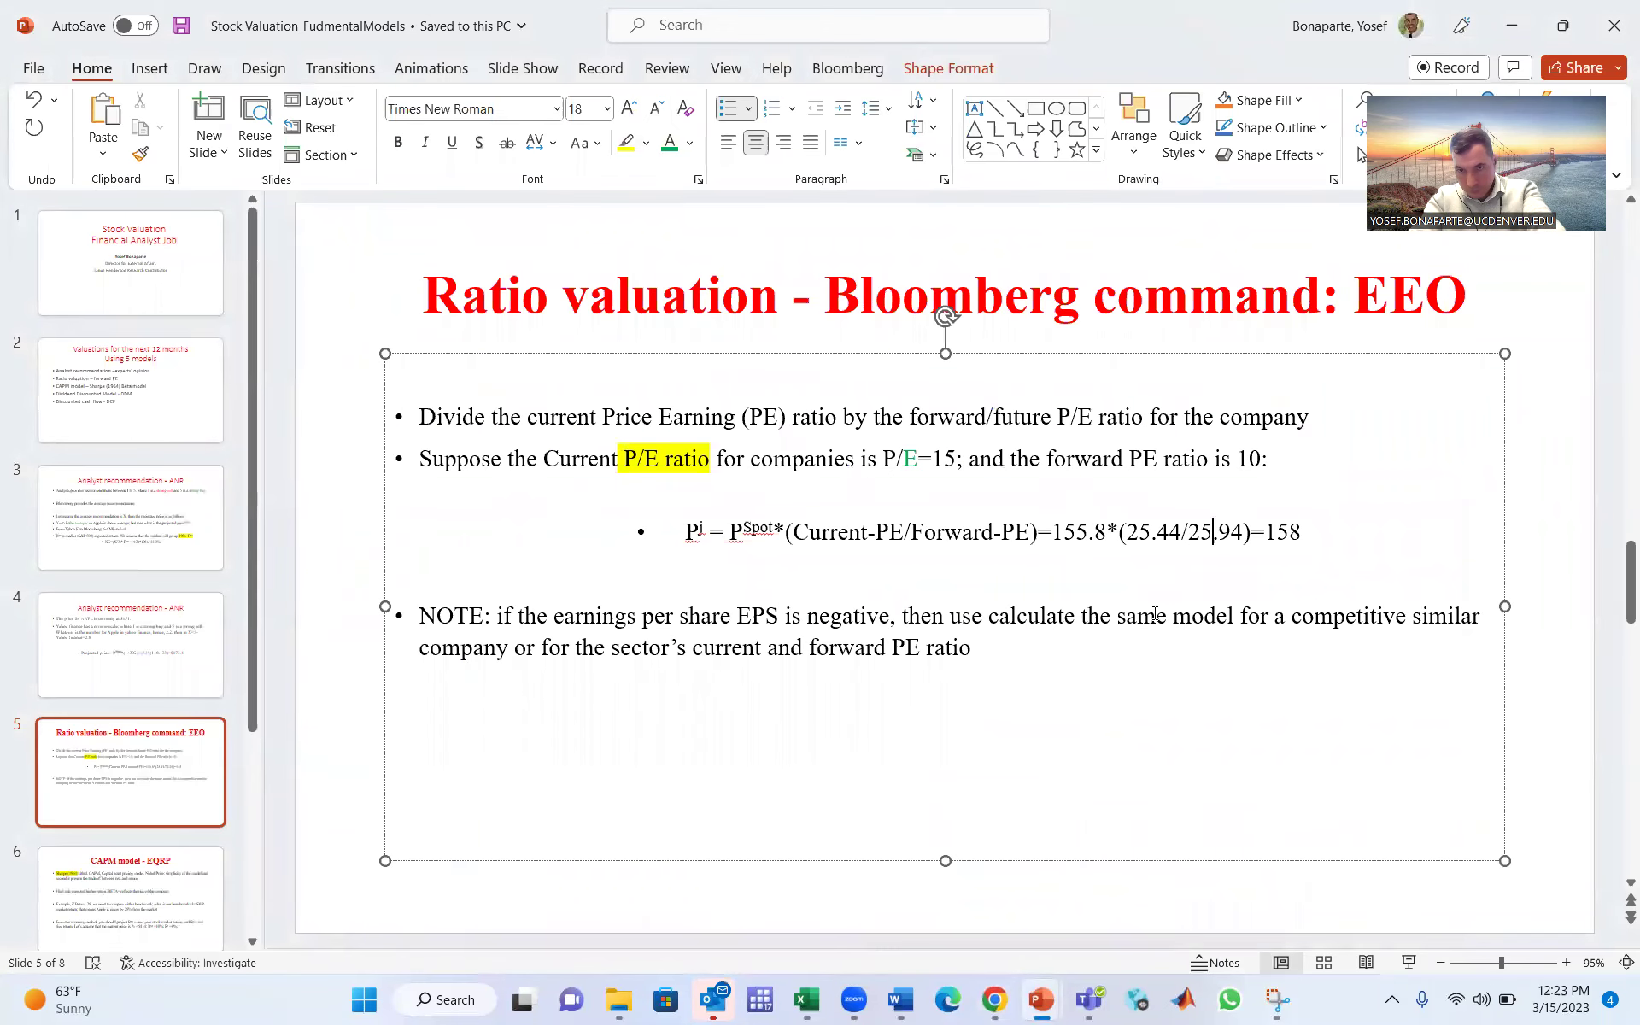
key(Delete)
text(7)
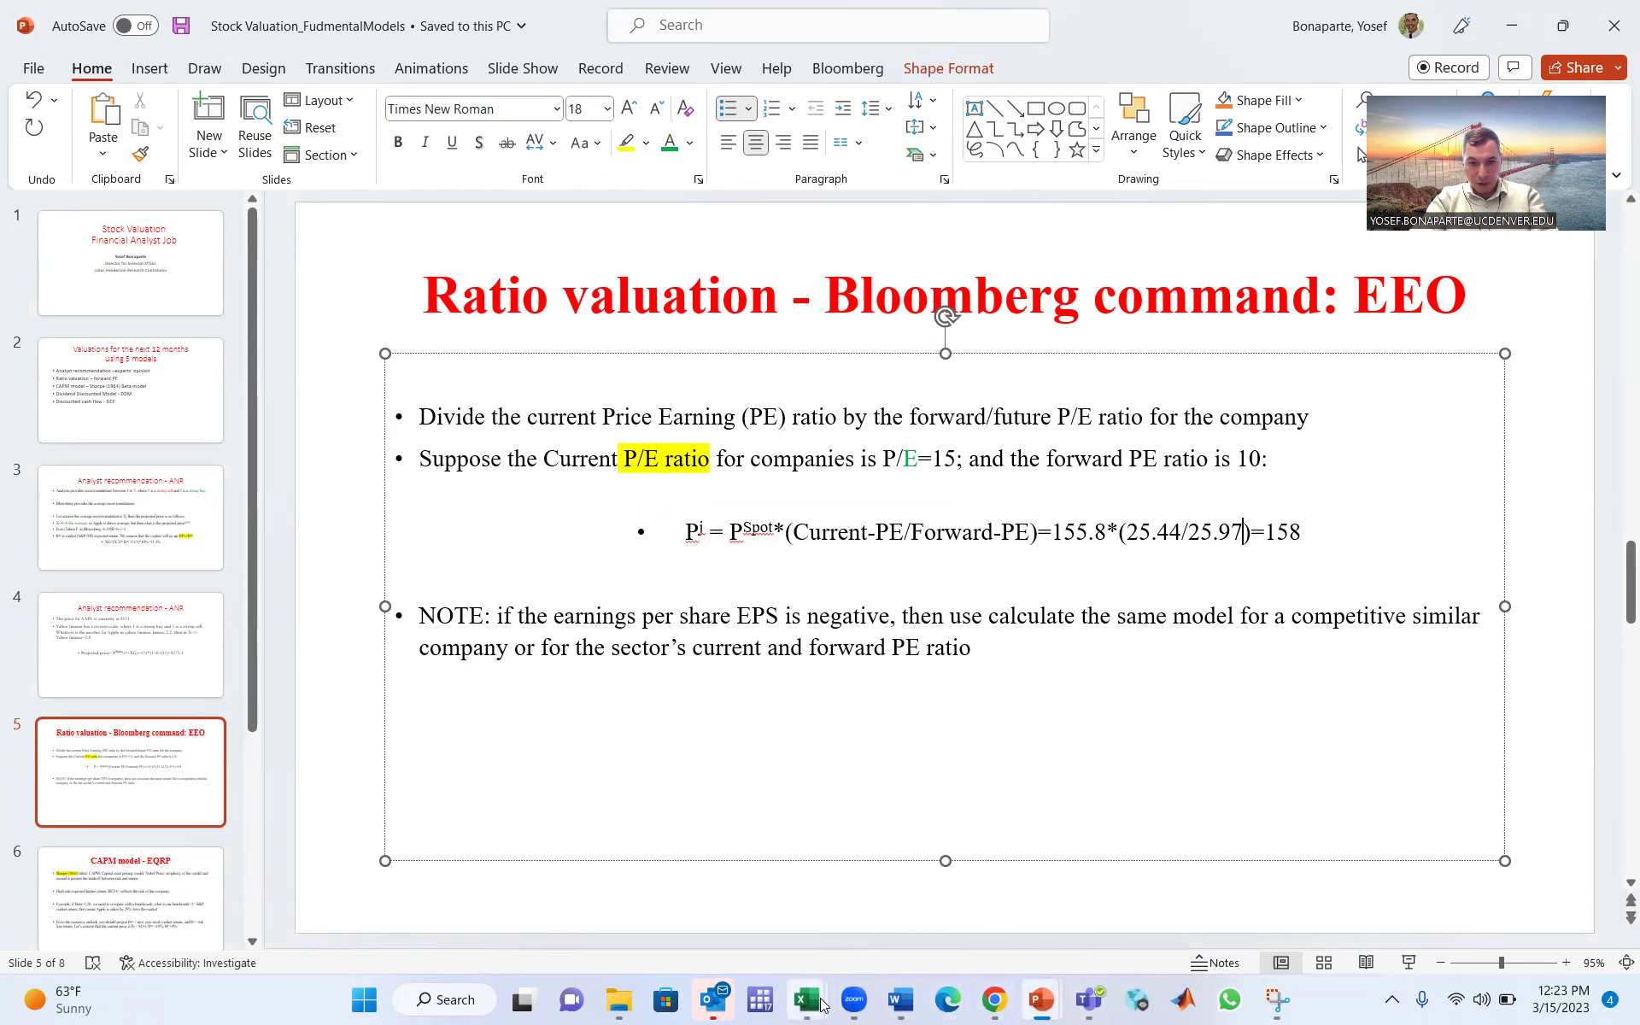
Step: Switch to the Excel template's KeyParameters sheet and compare its forward and current PE values with the PowerPoint slide's formula
mouse_move(820, 1004)
click(1231, 907)
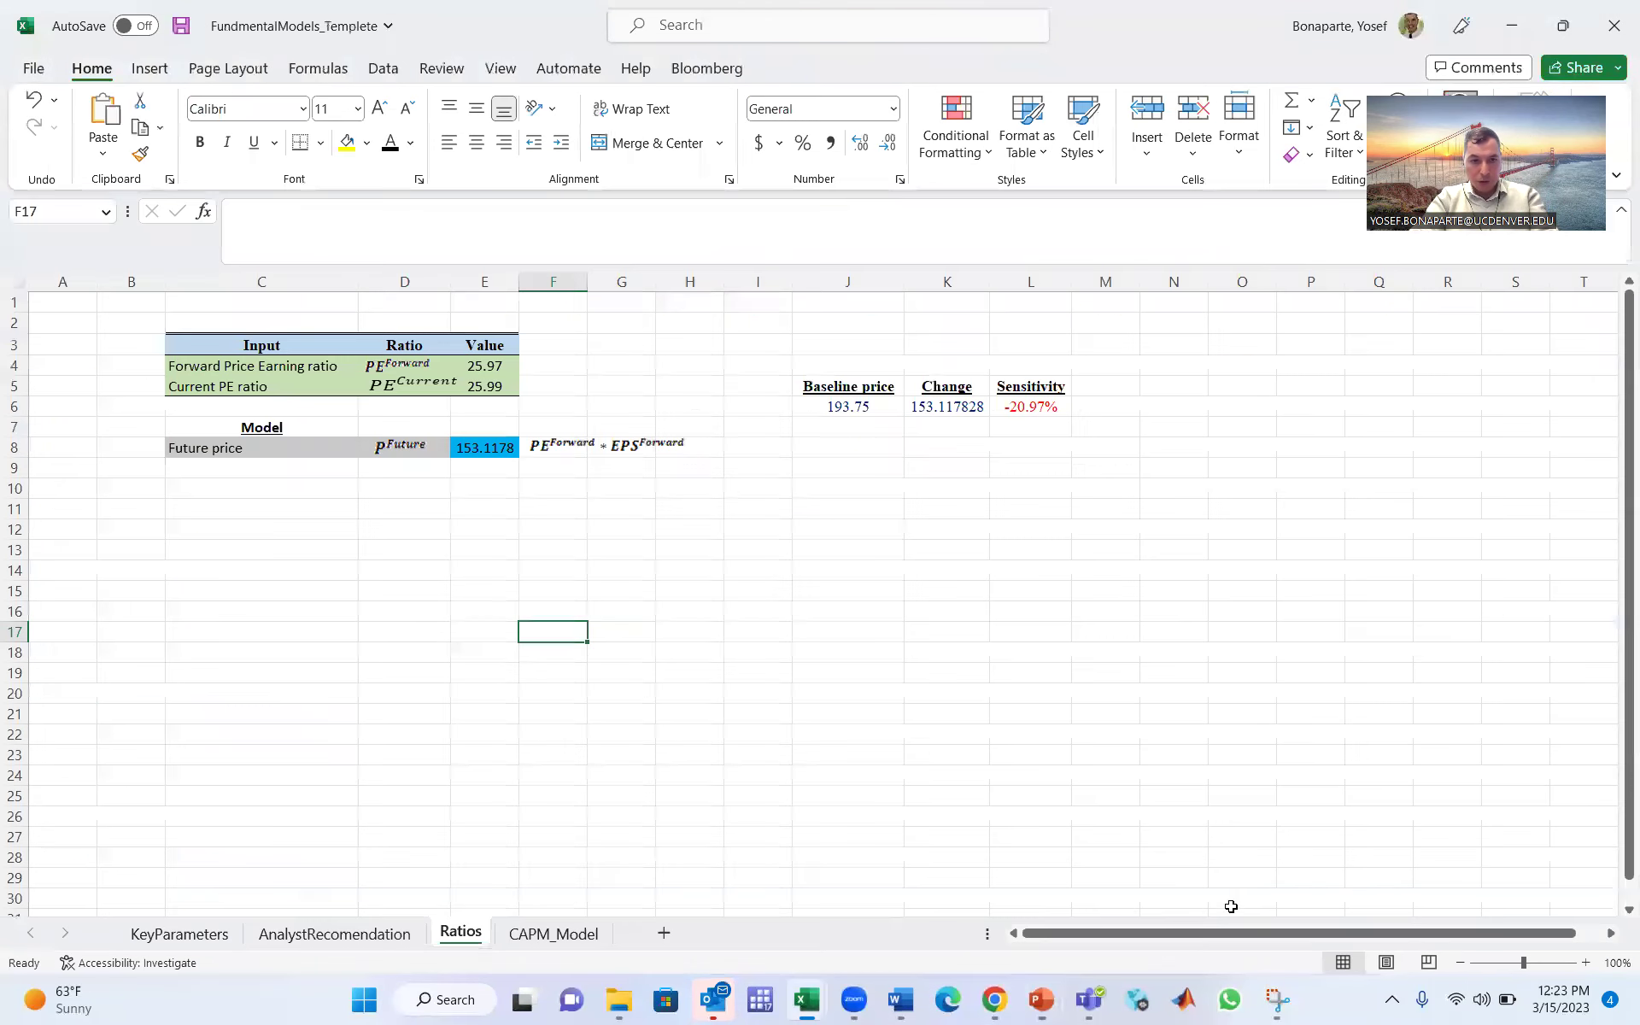
click(227, 938)
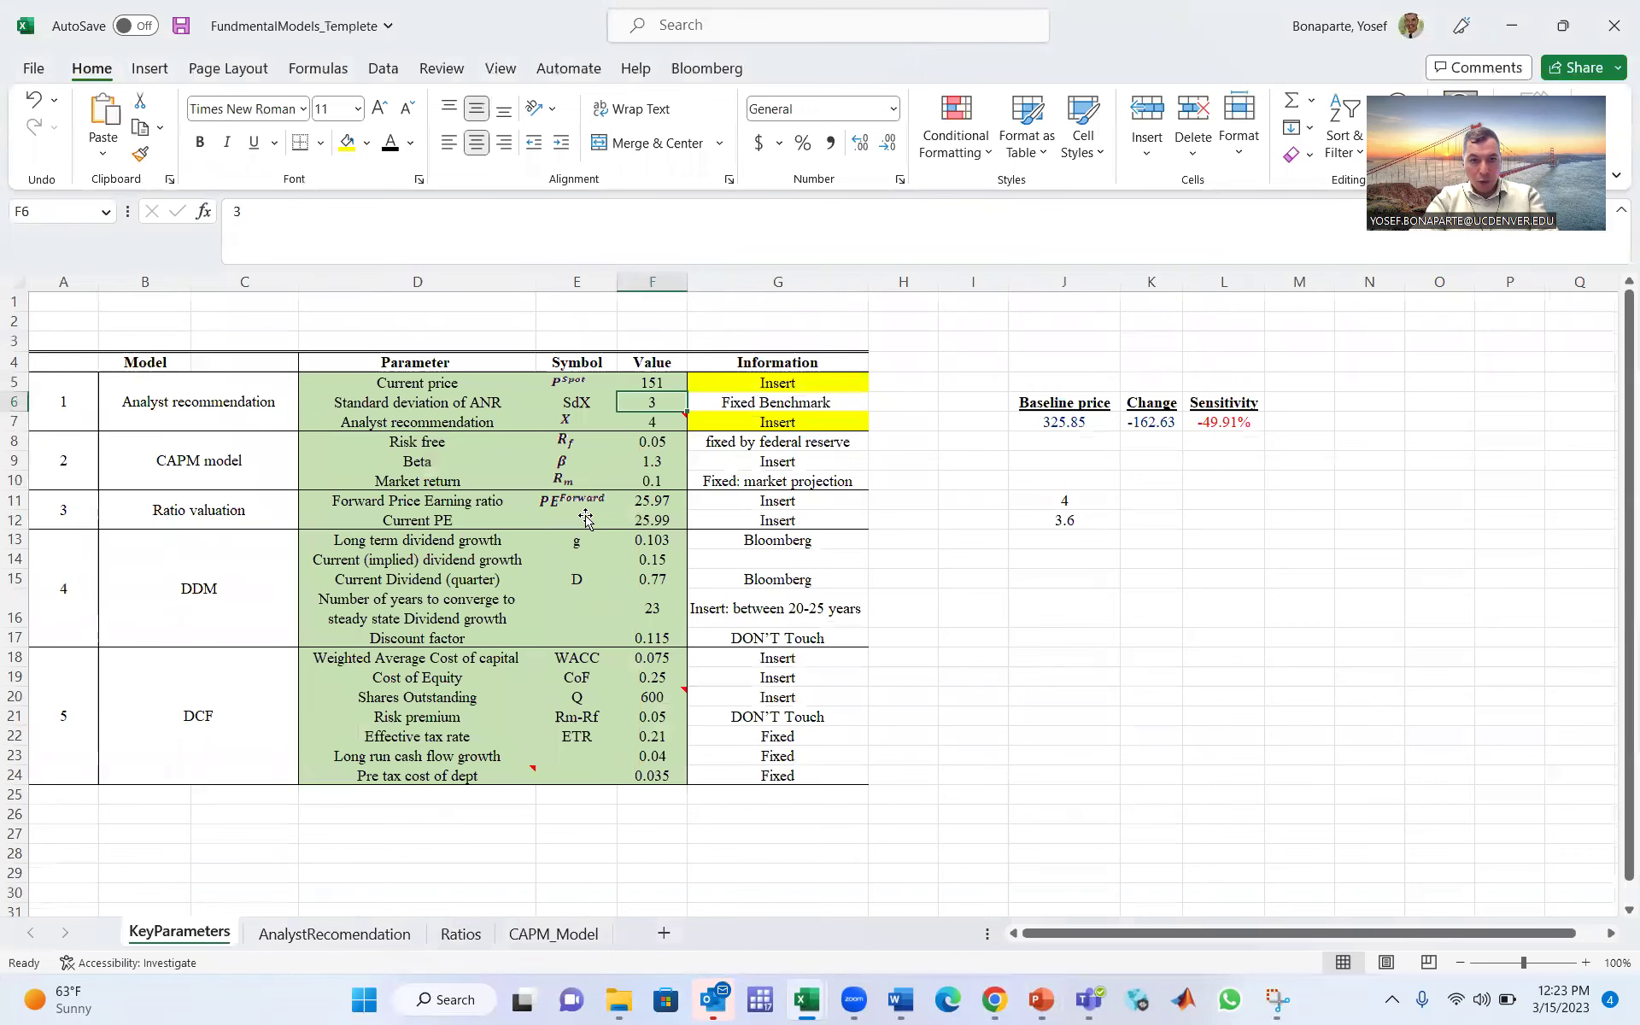
click(639, 502)
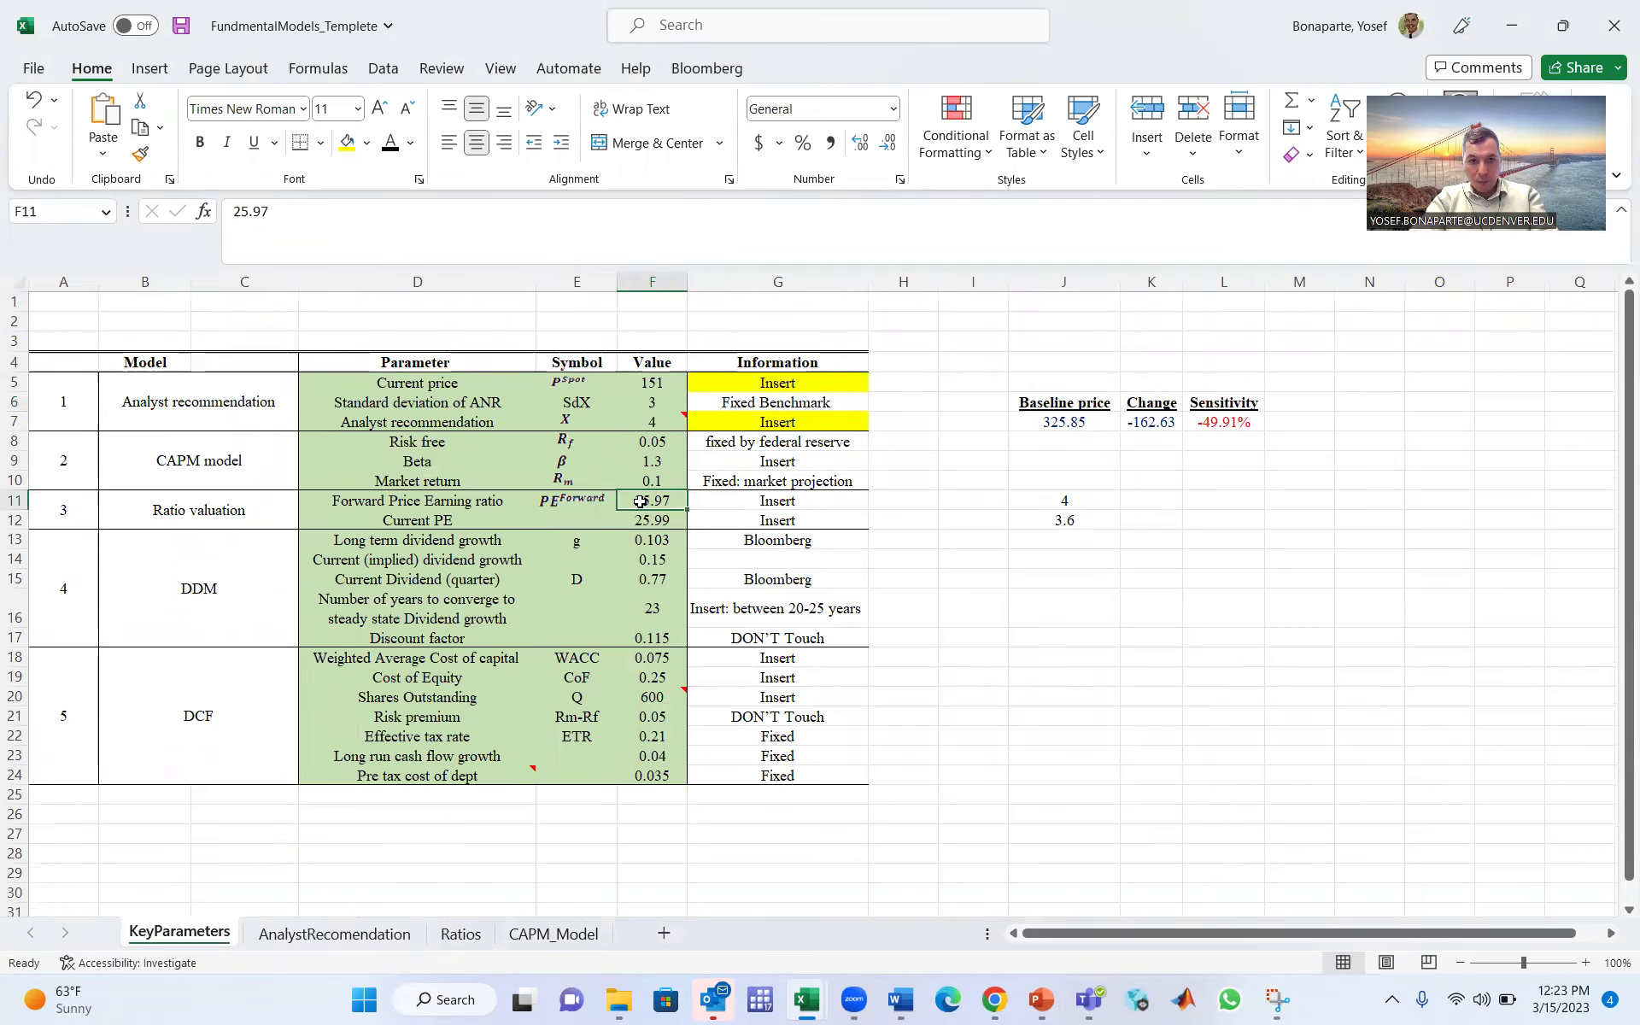
click(664, 521)
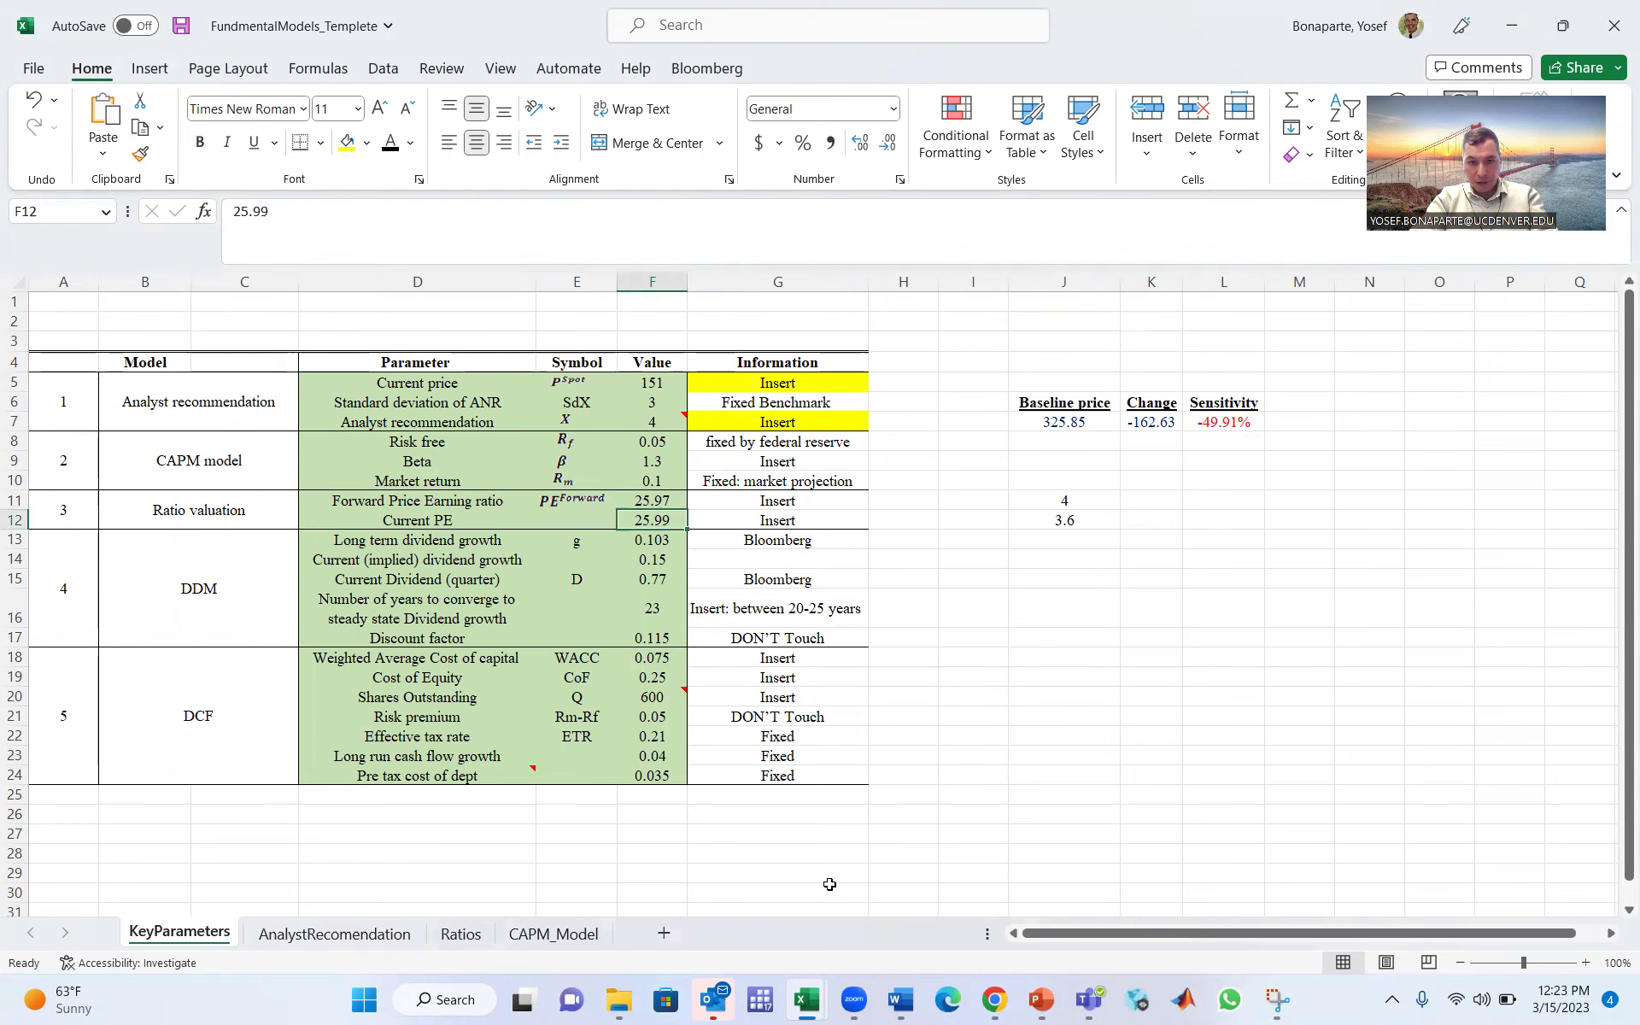
mouse_move(1056, 1005)
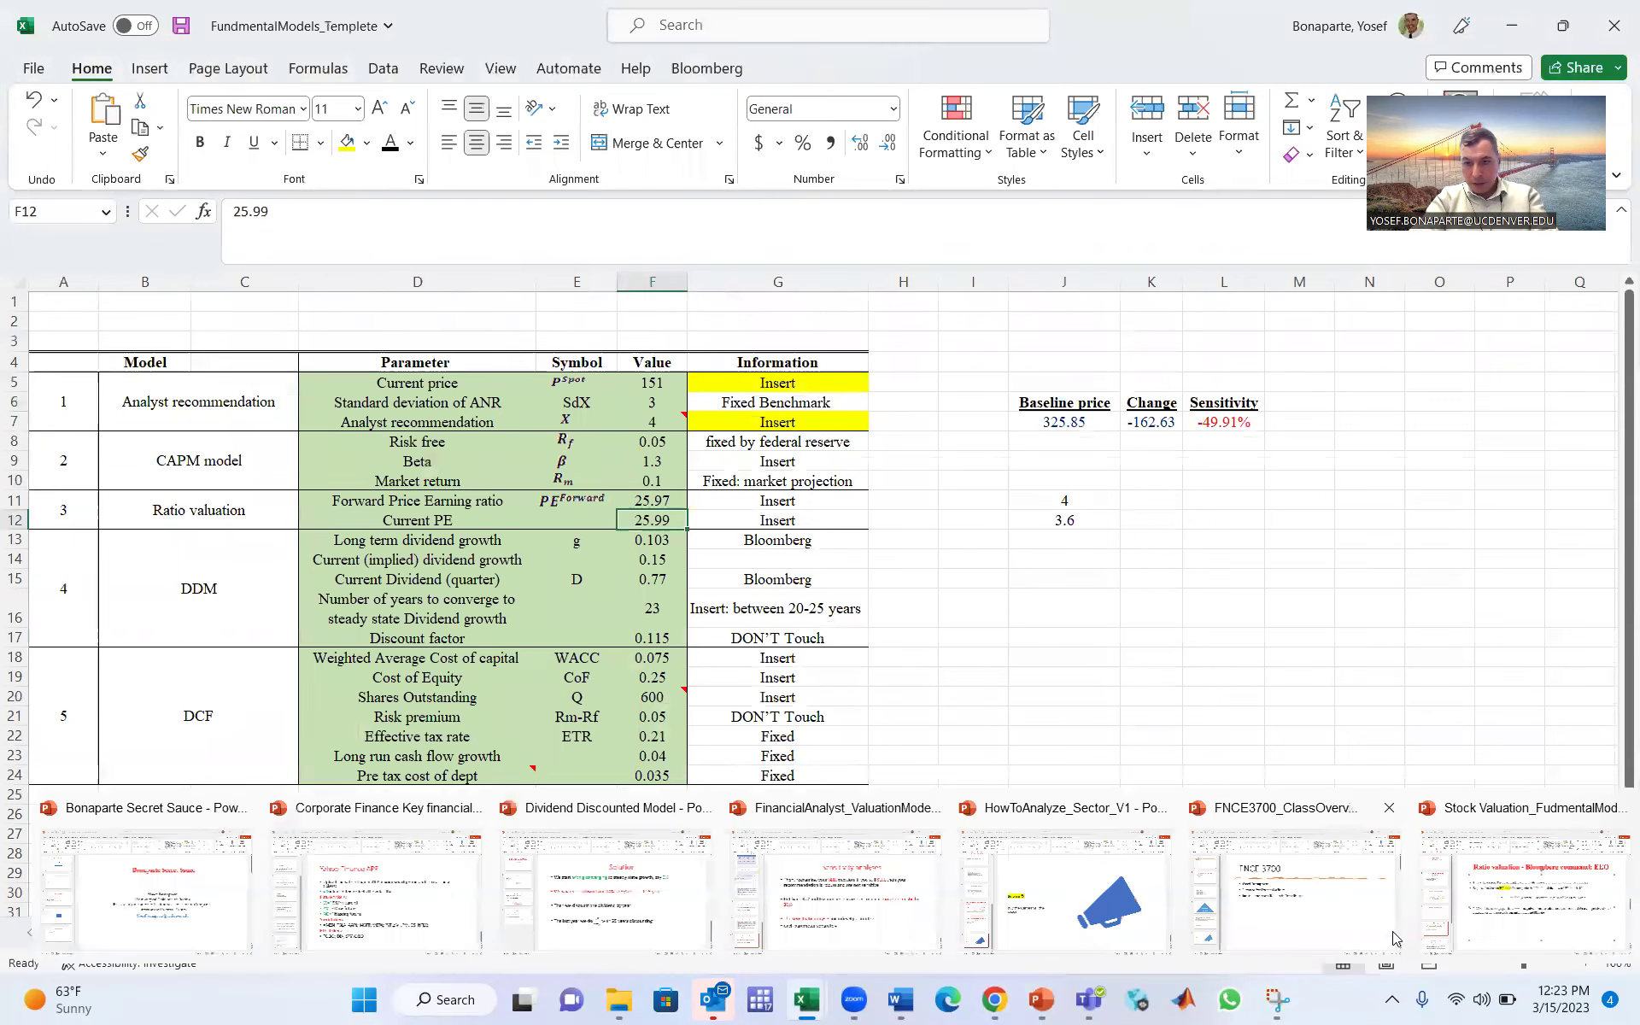
click(1517, 918)
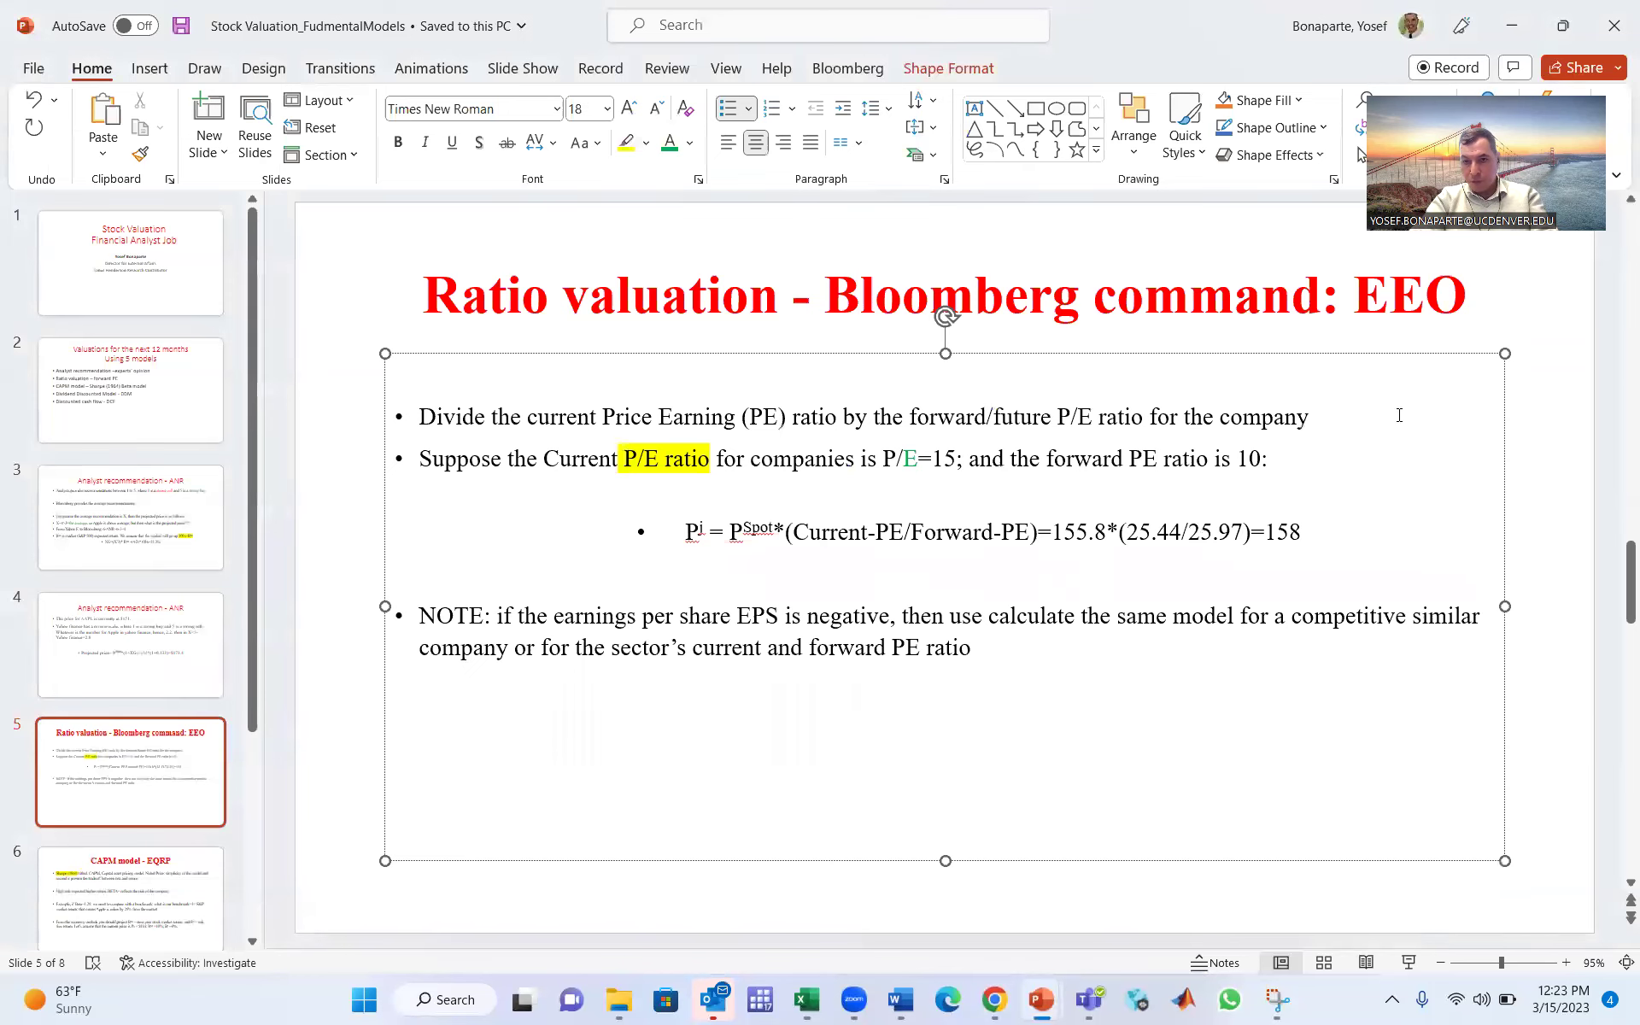
click(1514, 25)
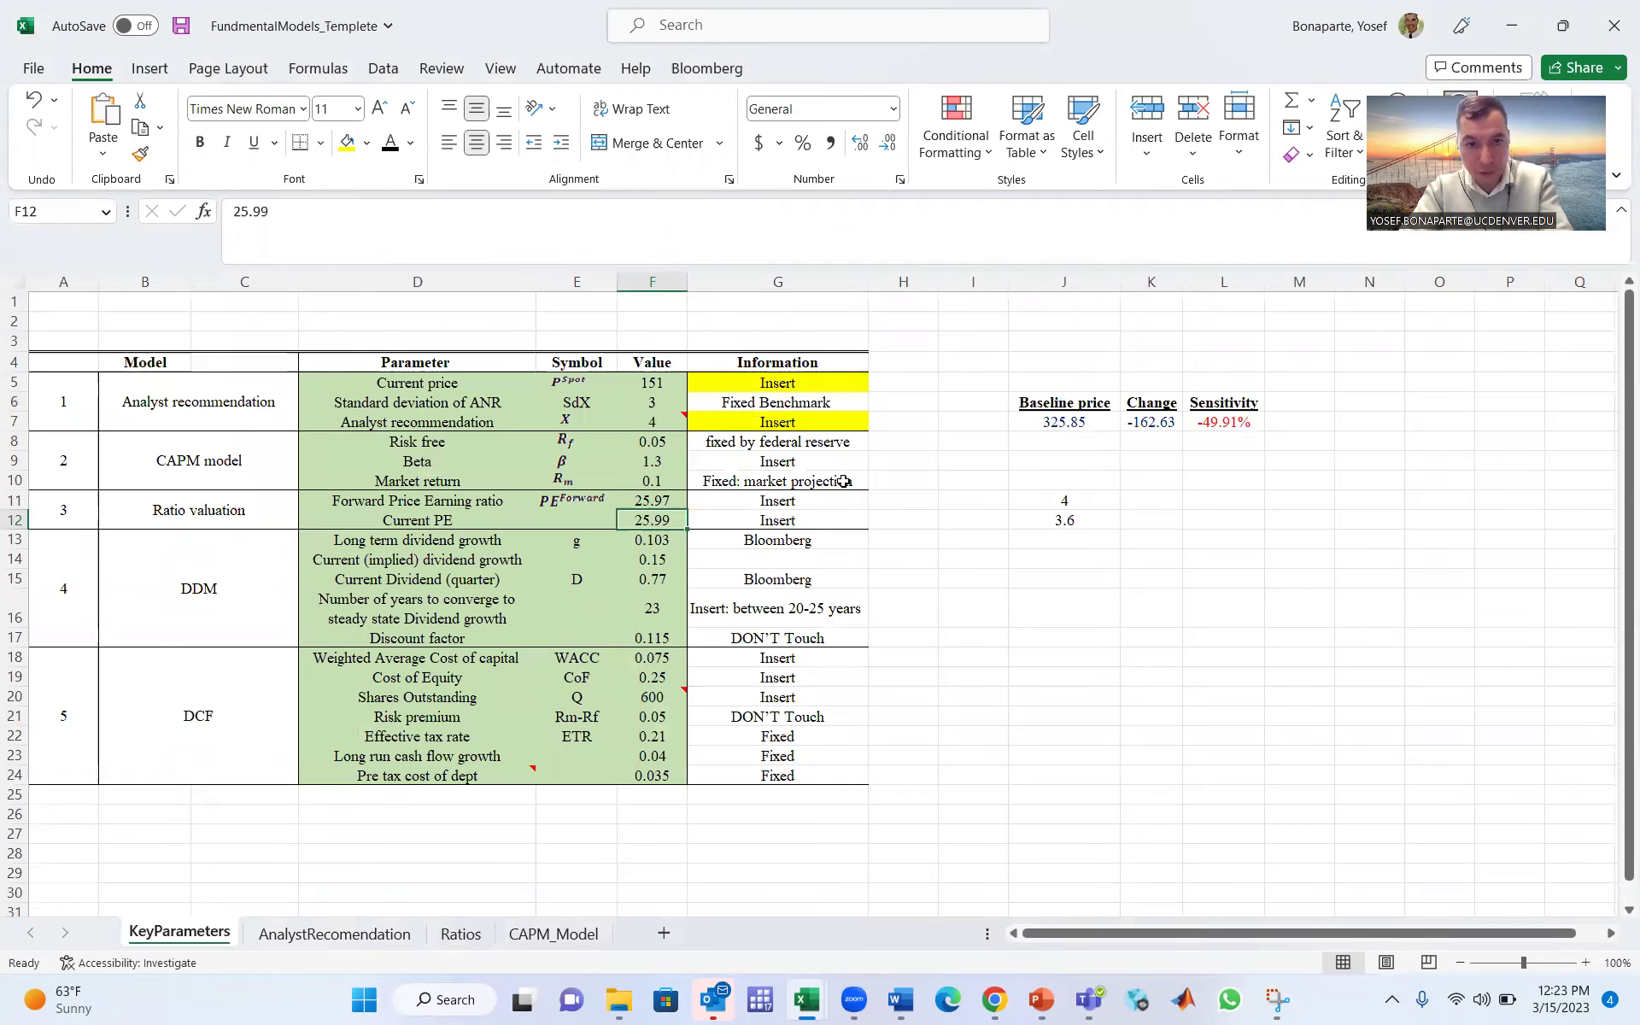
click(699, 228)
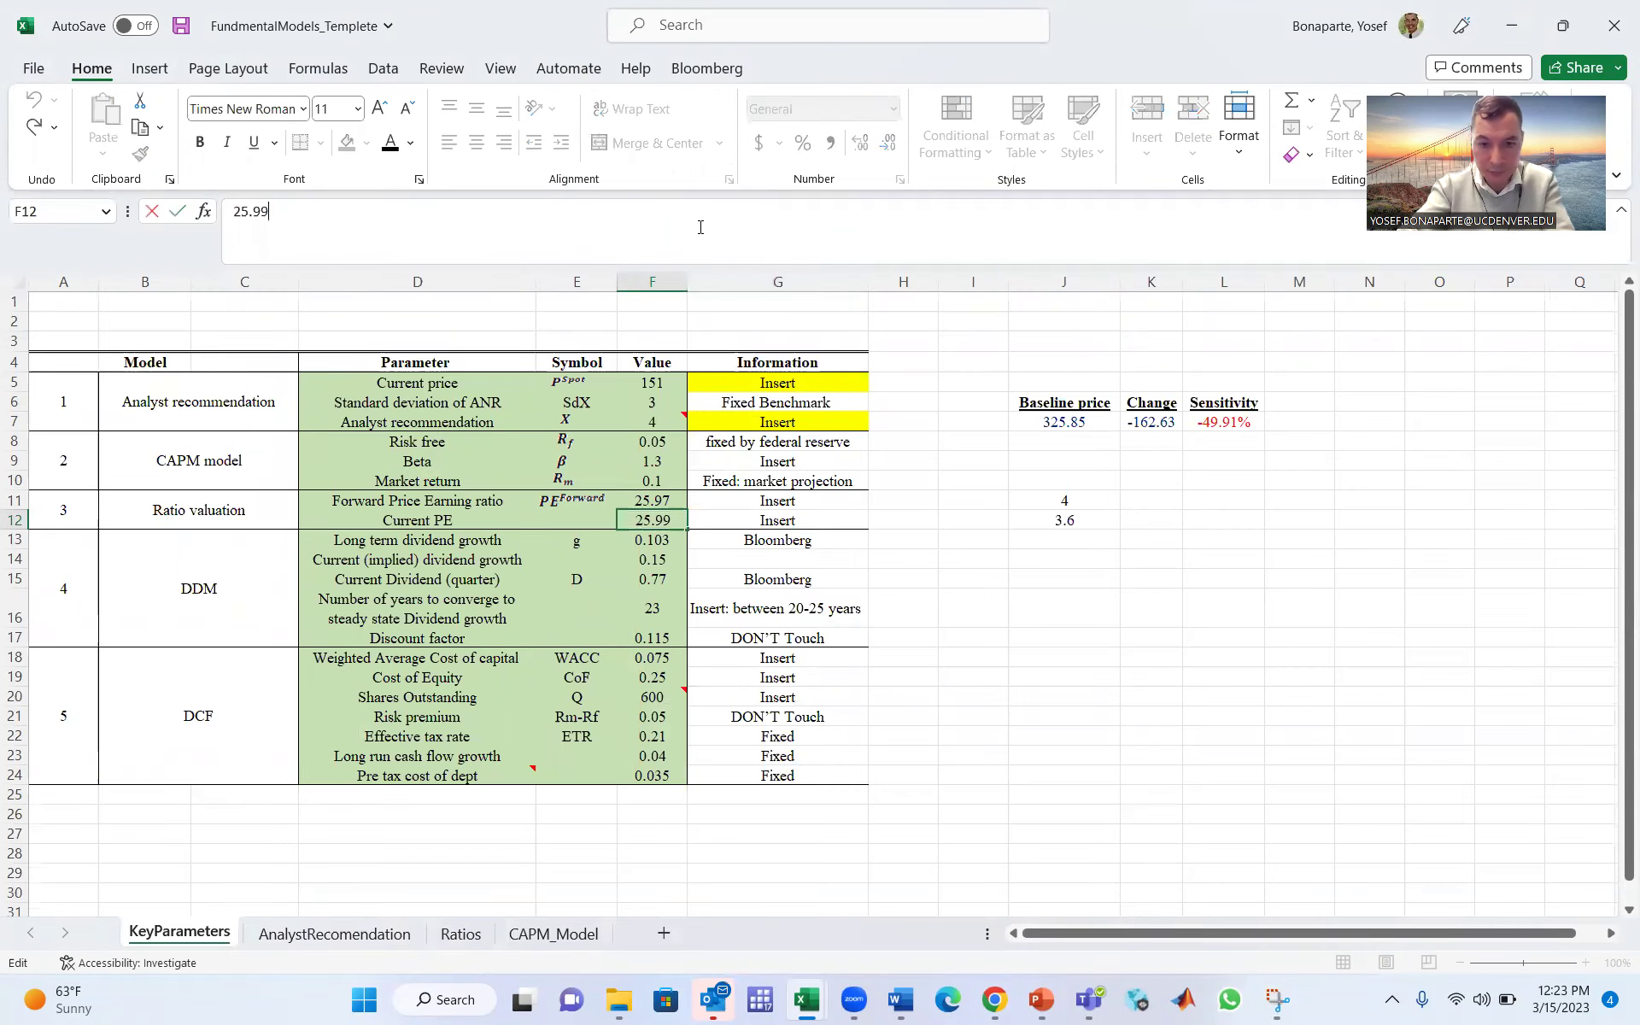
key(Return)
key(Up)
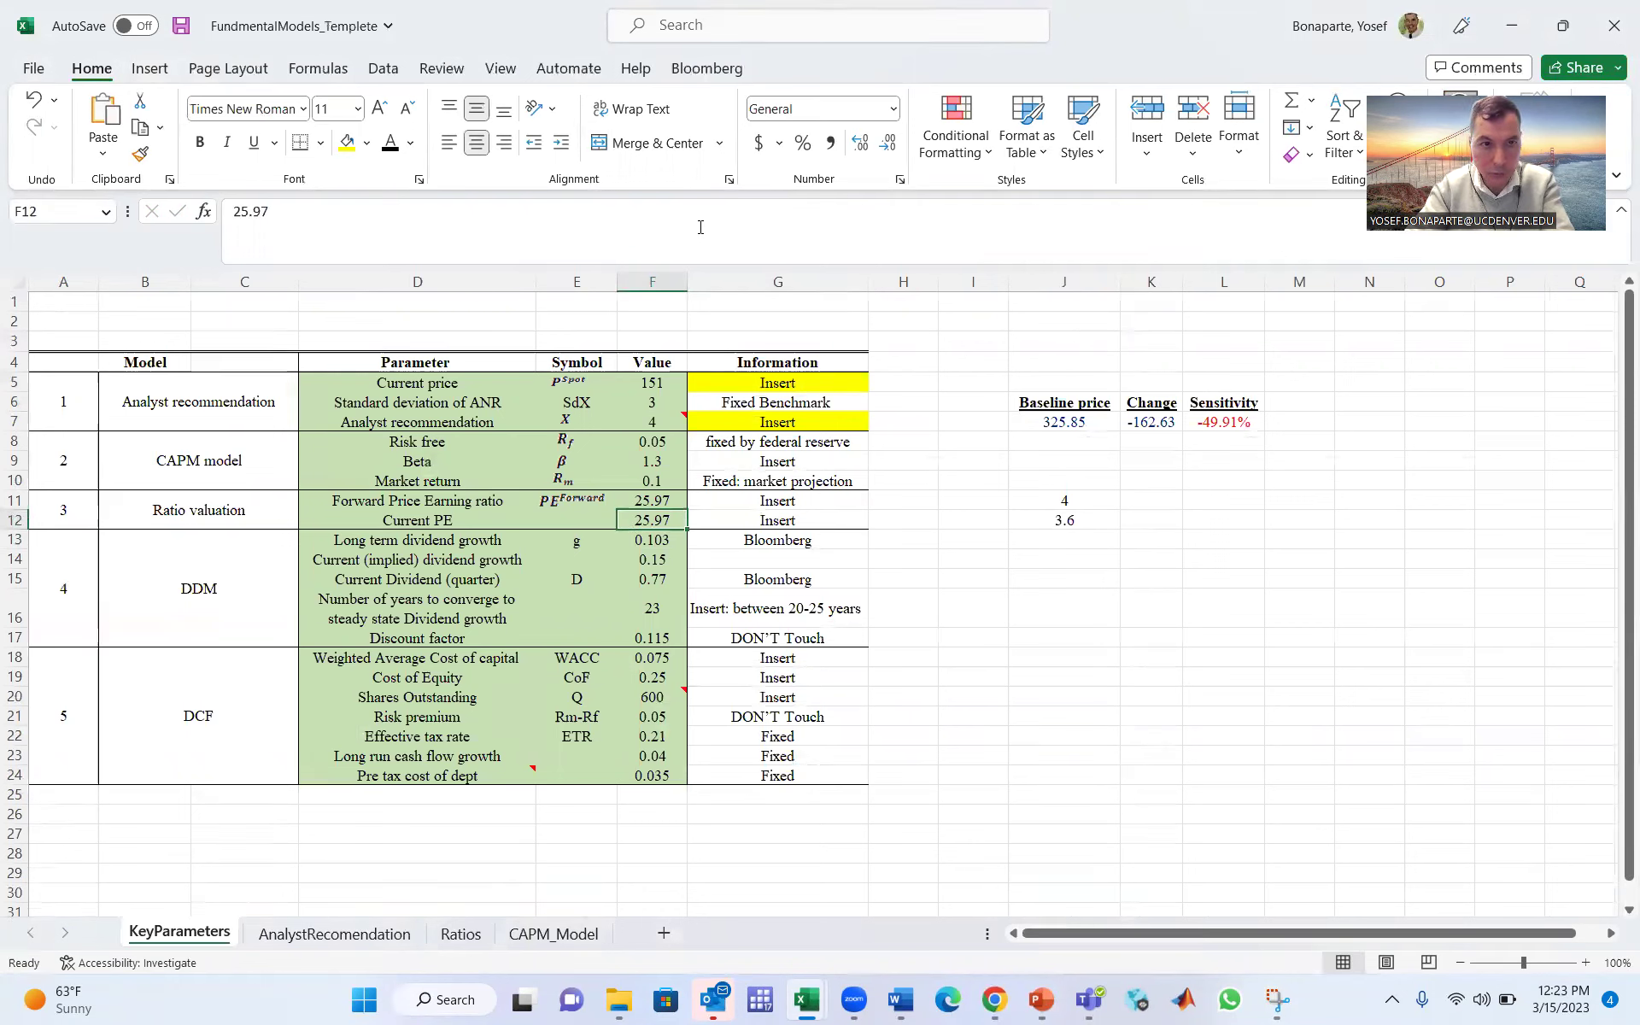
Step: Set the Current PE value in cell F12 of the KeyParameters sheet to 25.44
click(699, 227)
key(BackSpace)
key(BackSpace)
text(44)
key(Return)
key(Up)
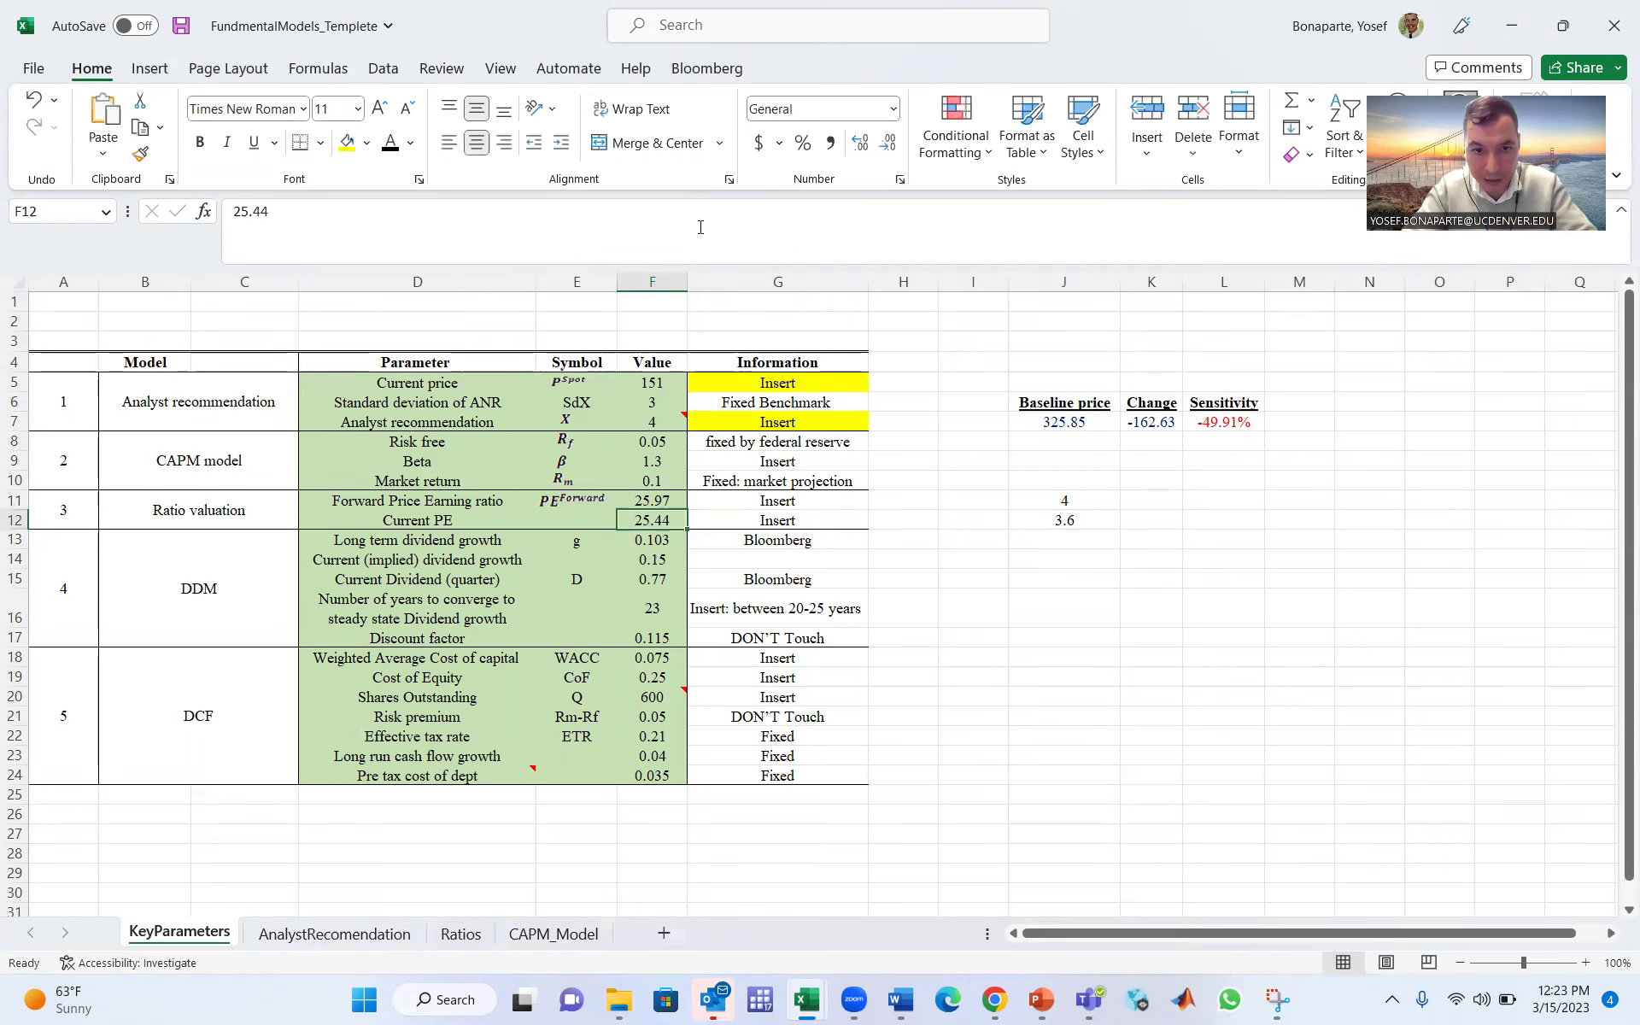
Step: Look up the future price on the Ratios sheet and set the result of the PowerPoint slide's ratio valuation formula to 153.11
click(461, 935)
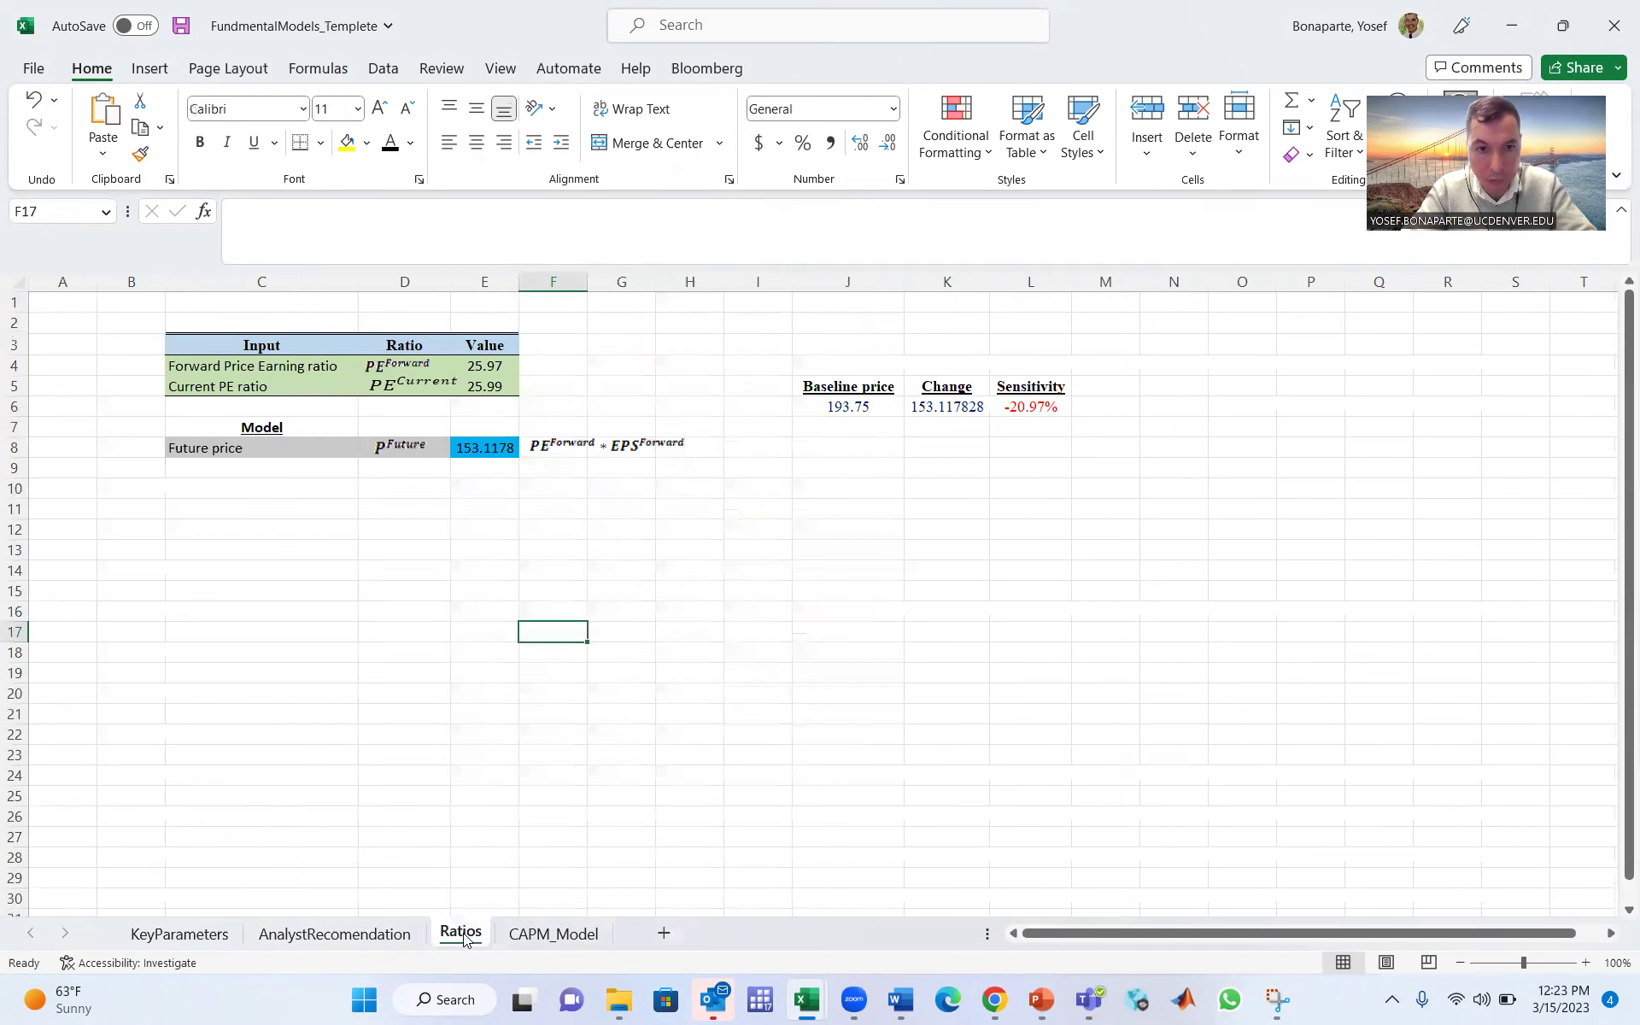
click(472, 450)
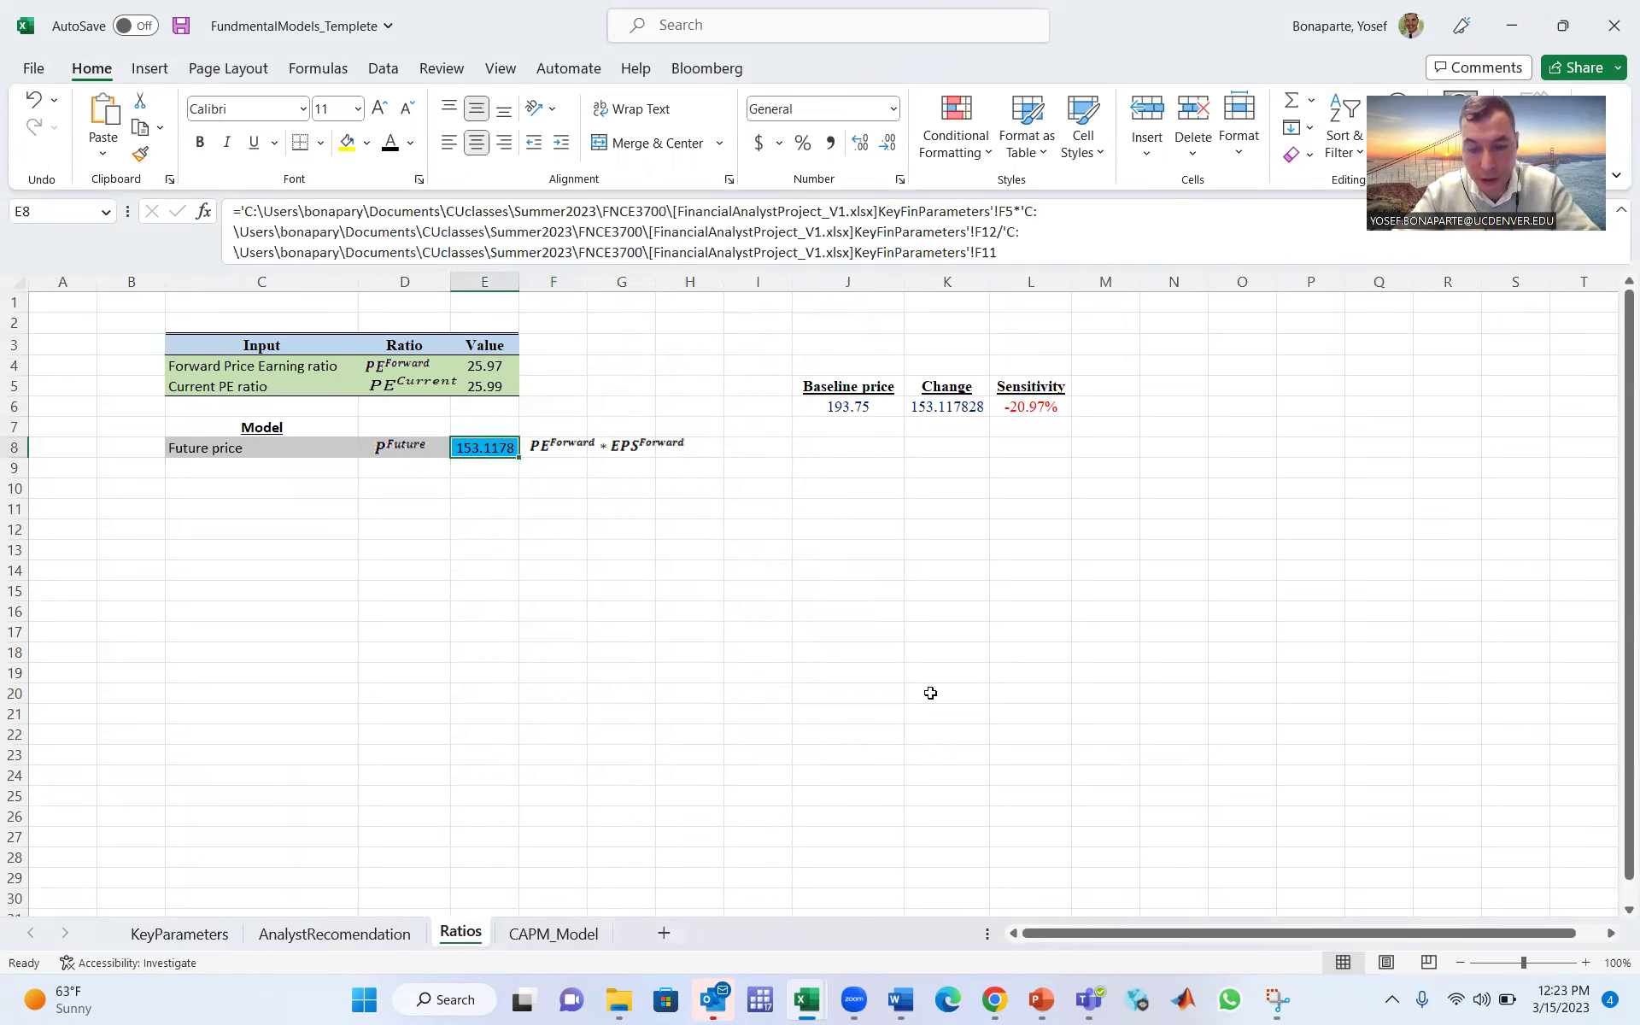
click(1593, 910)
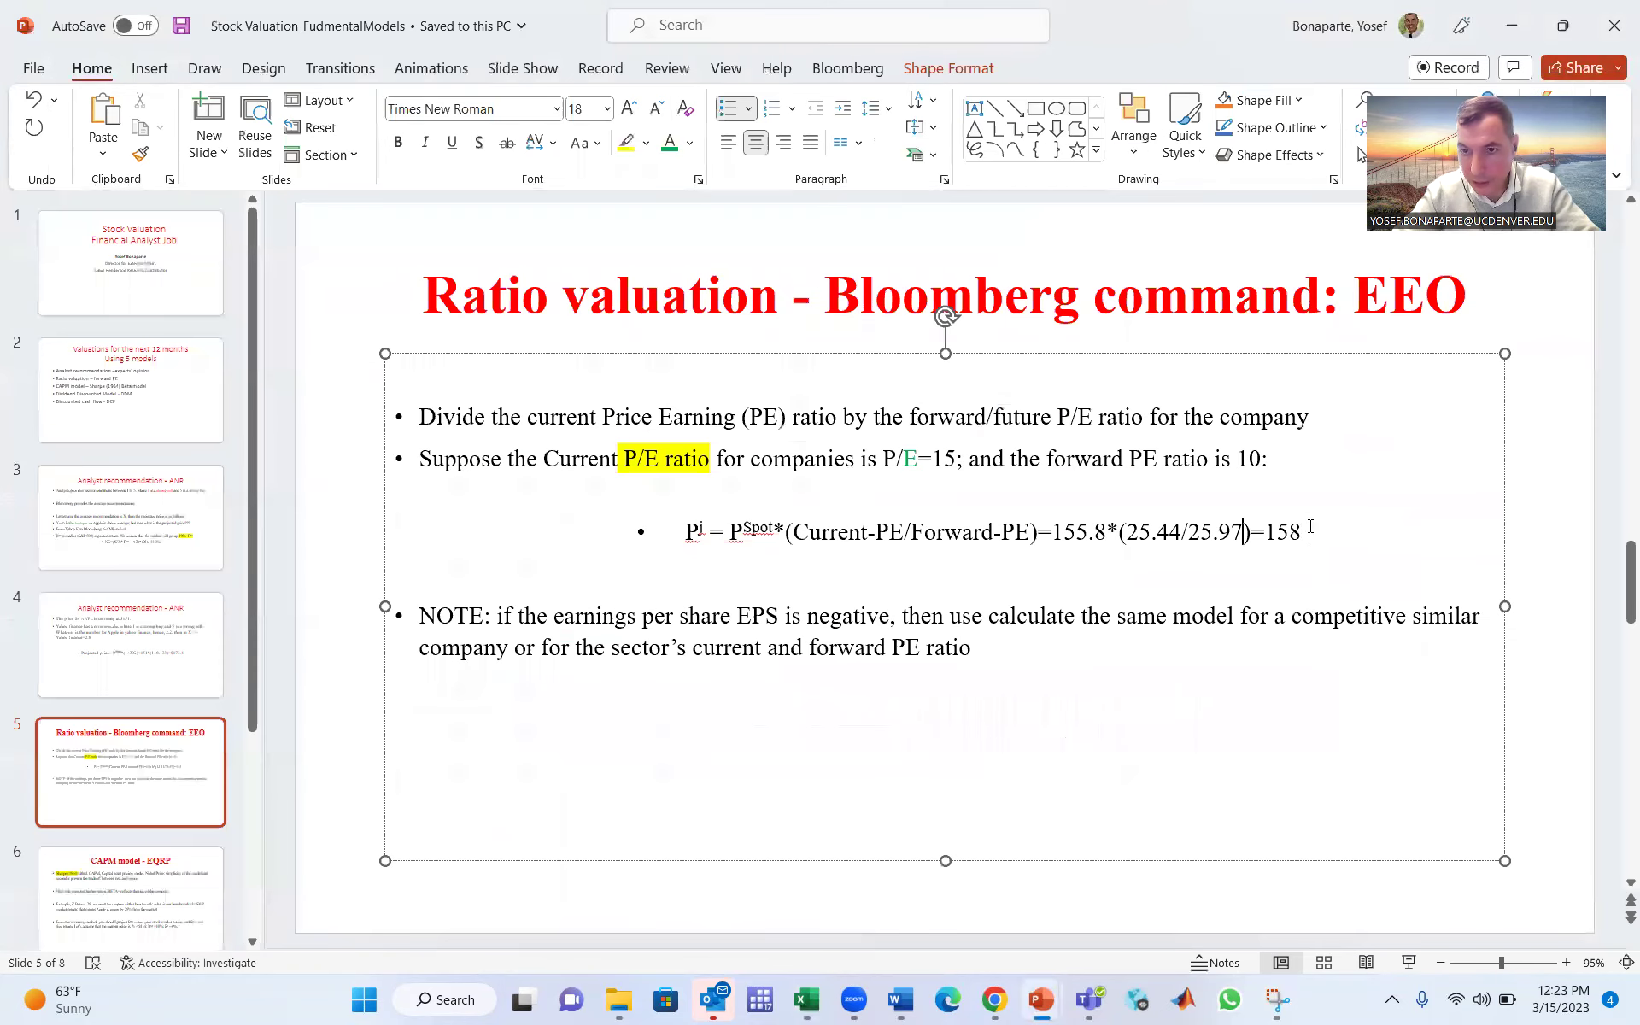
click(1311, 527)
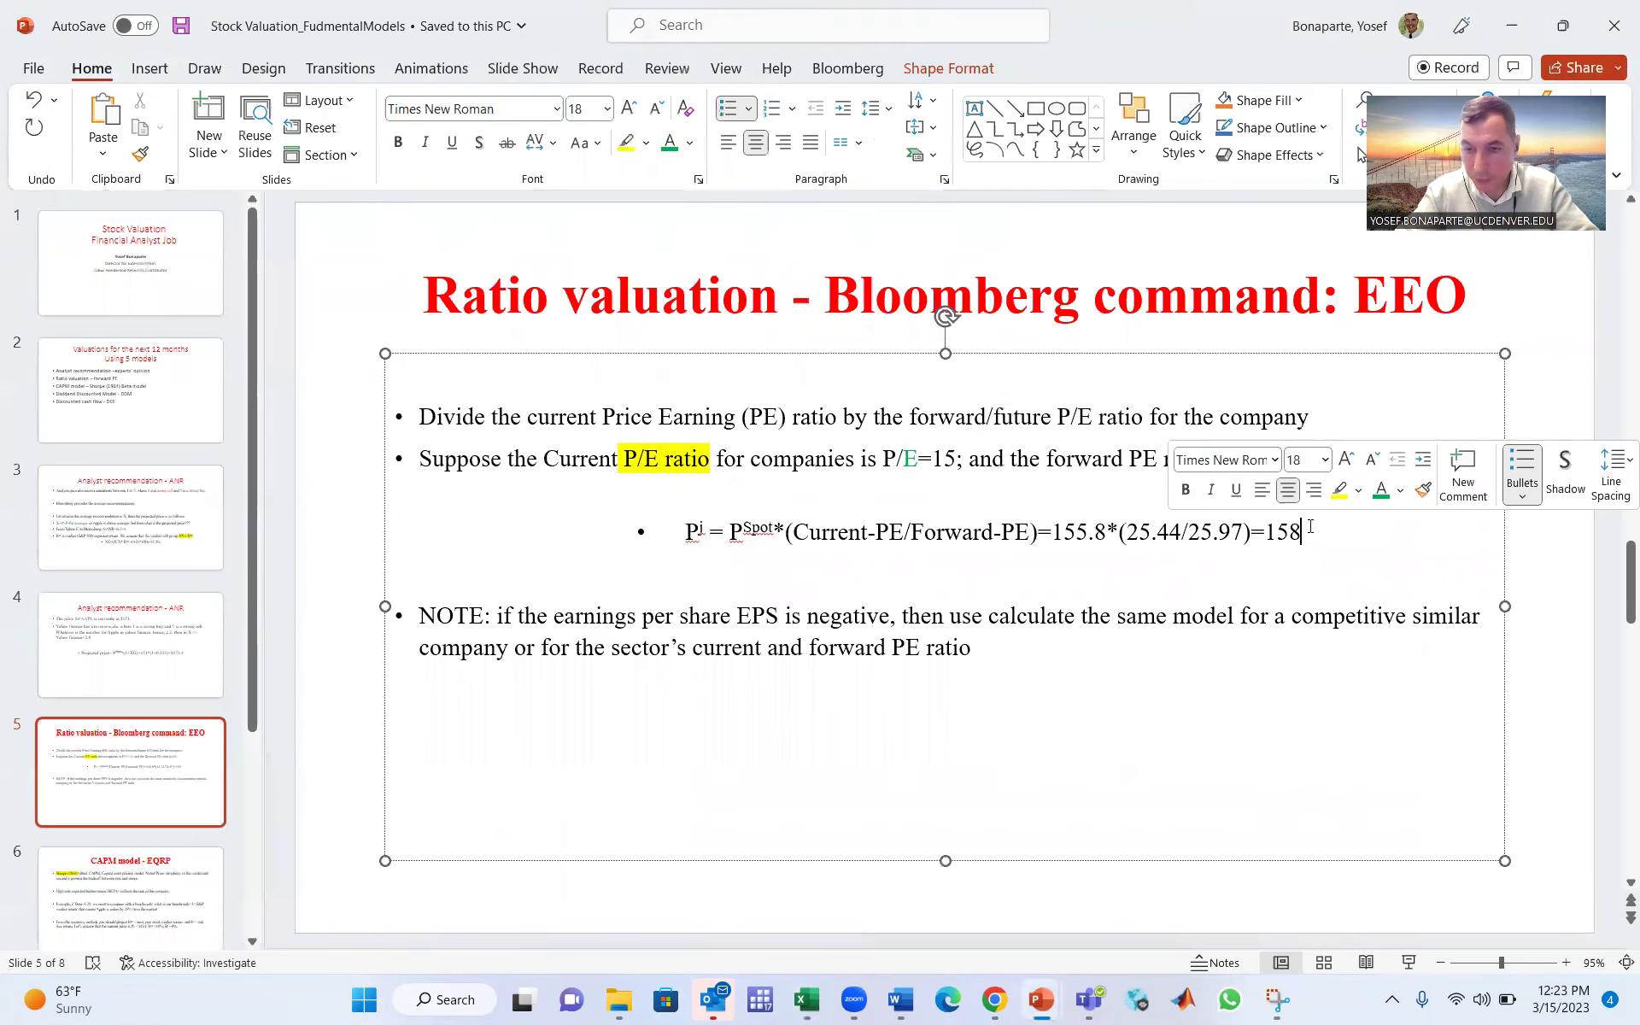
key(BackSpace)
text(3.11)
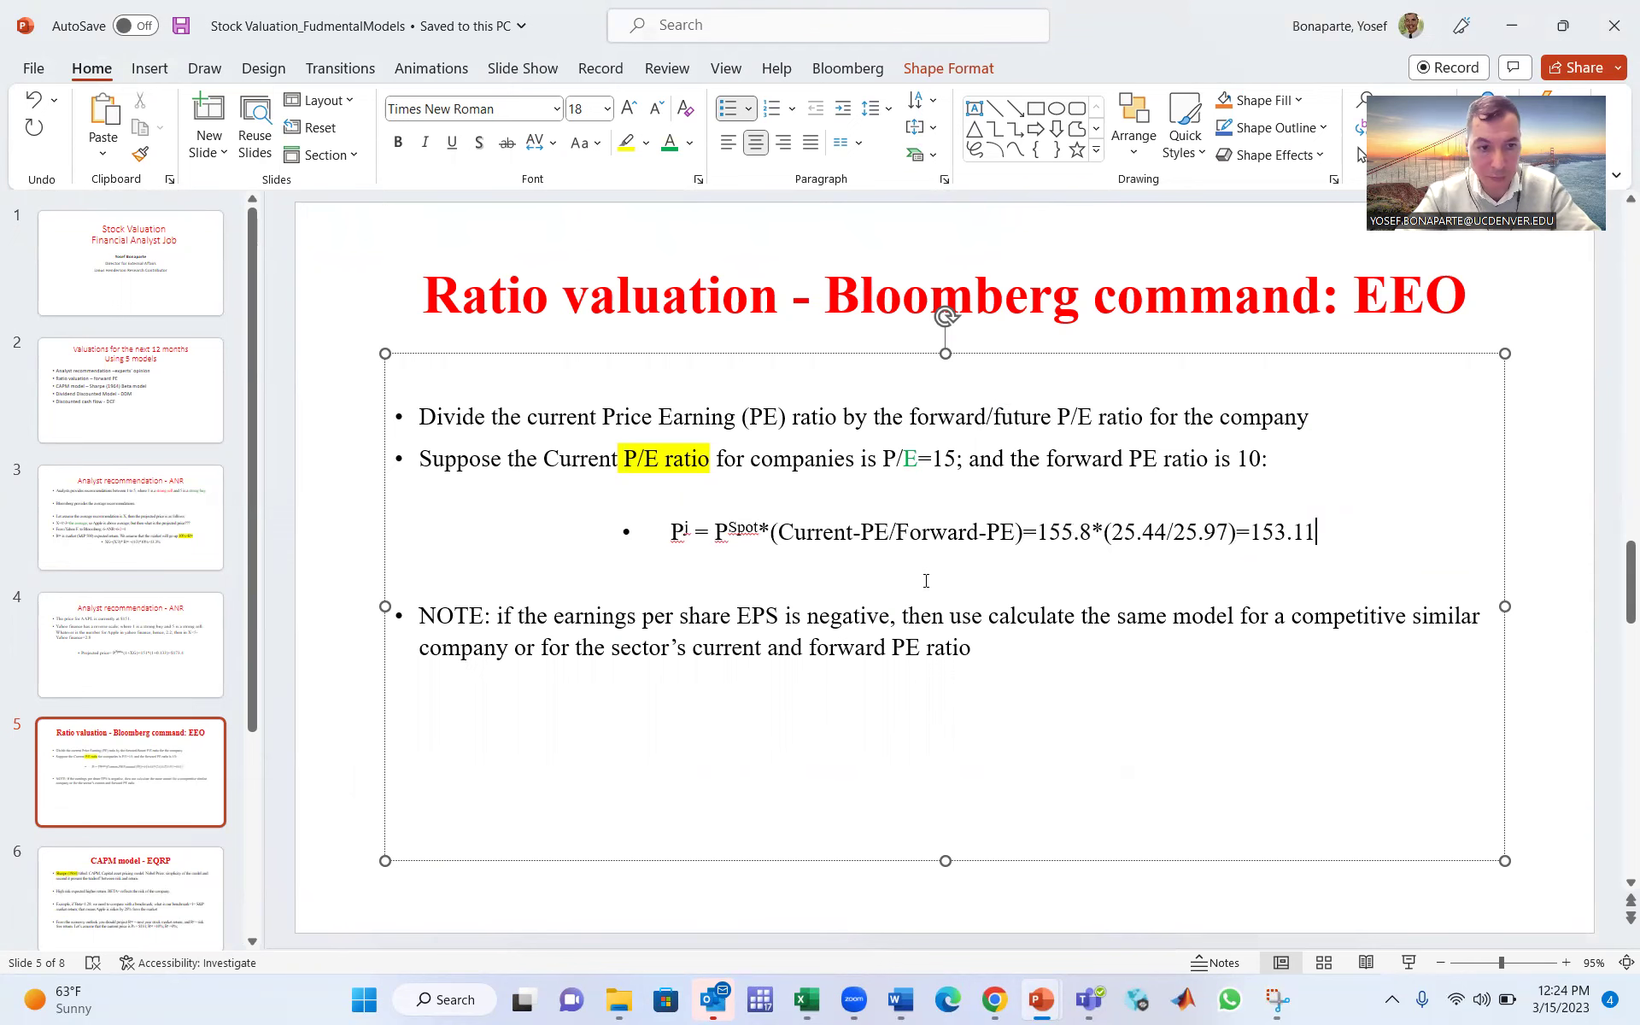
Step: Review the five-model overview and ratio valuation slides, then check the KeyParameters and Ratios sheets in Excel
click(161, 393)
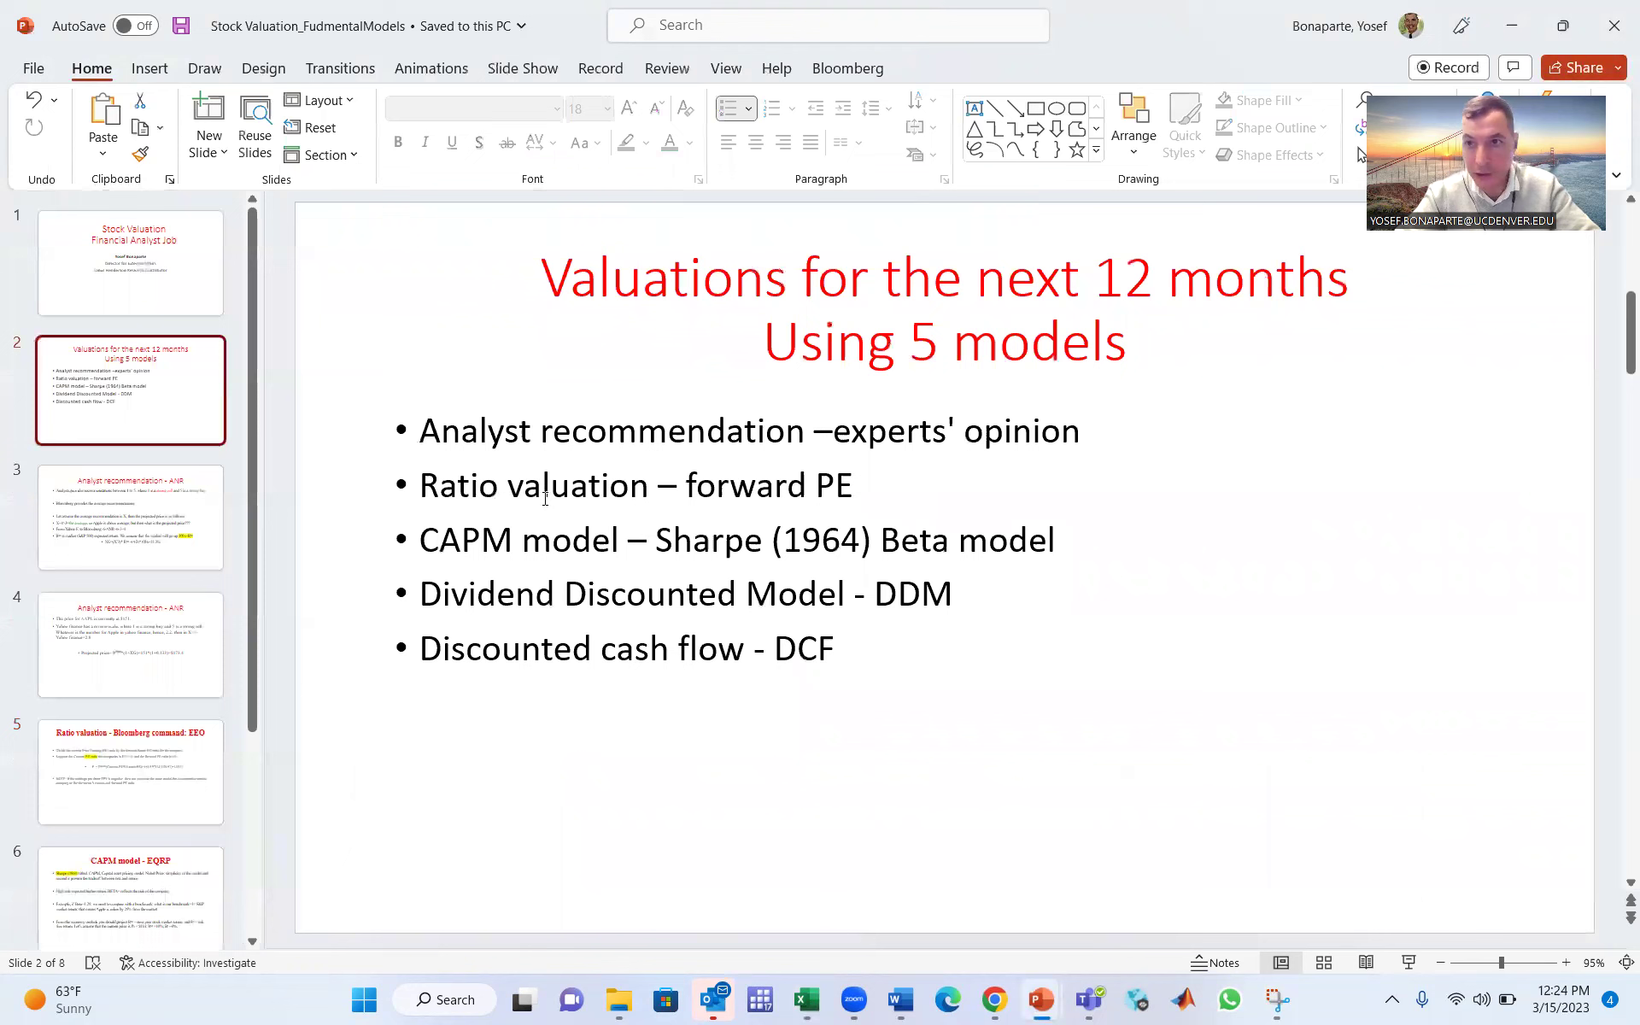
click(176, 764)
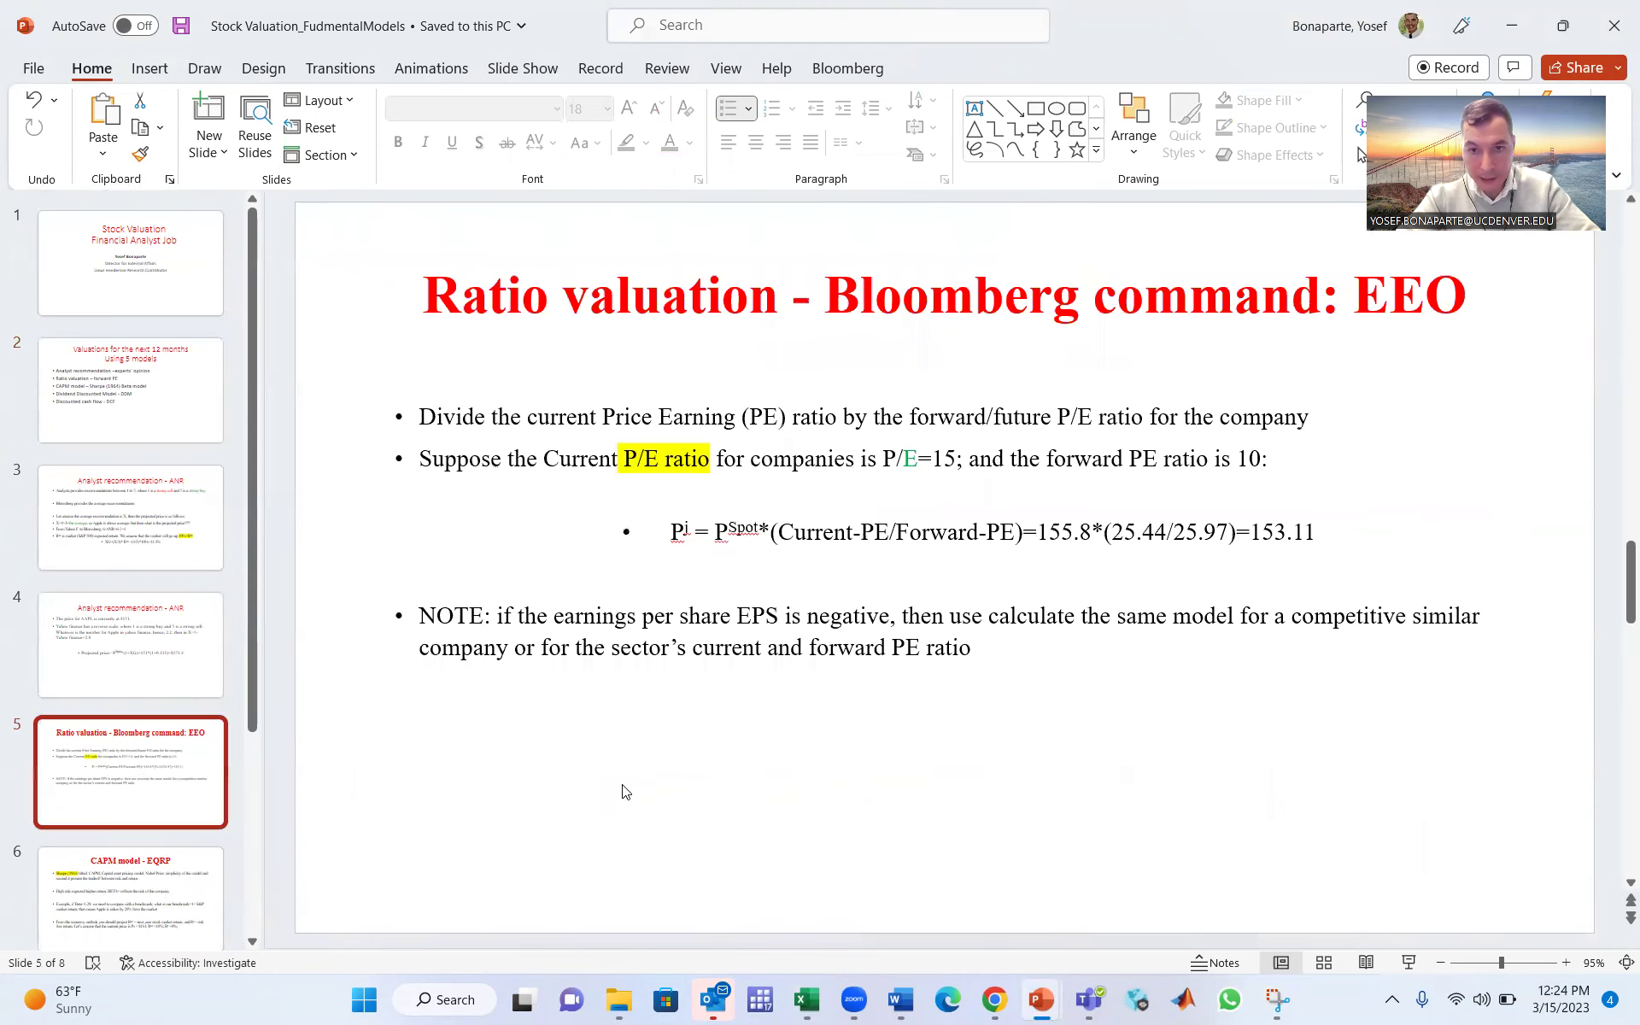
click(827, 1000)
click(1226, 914)
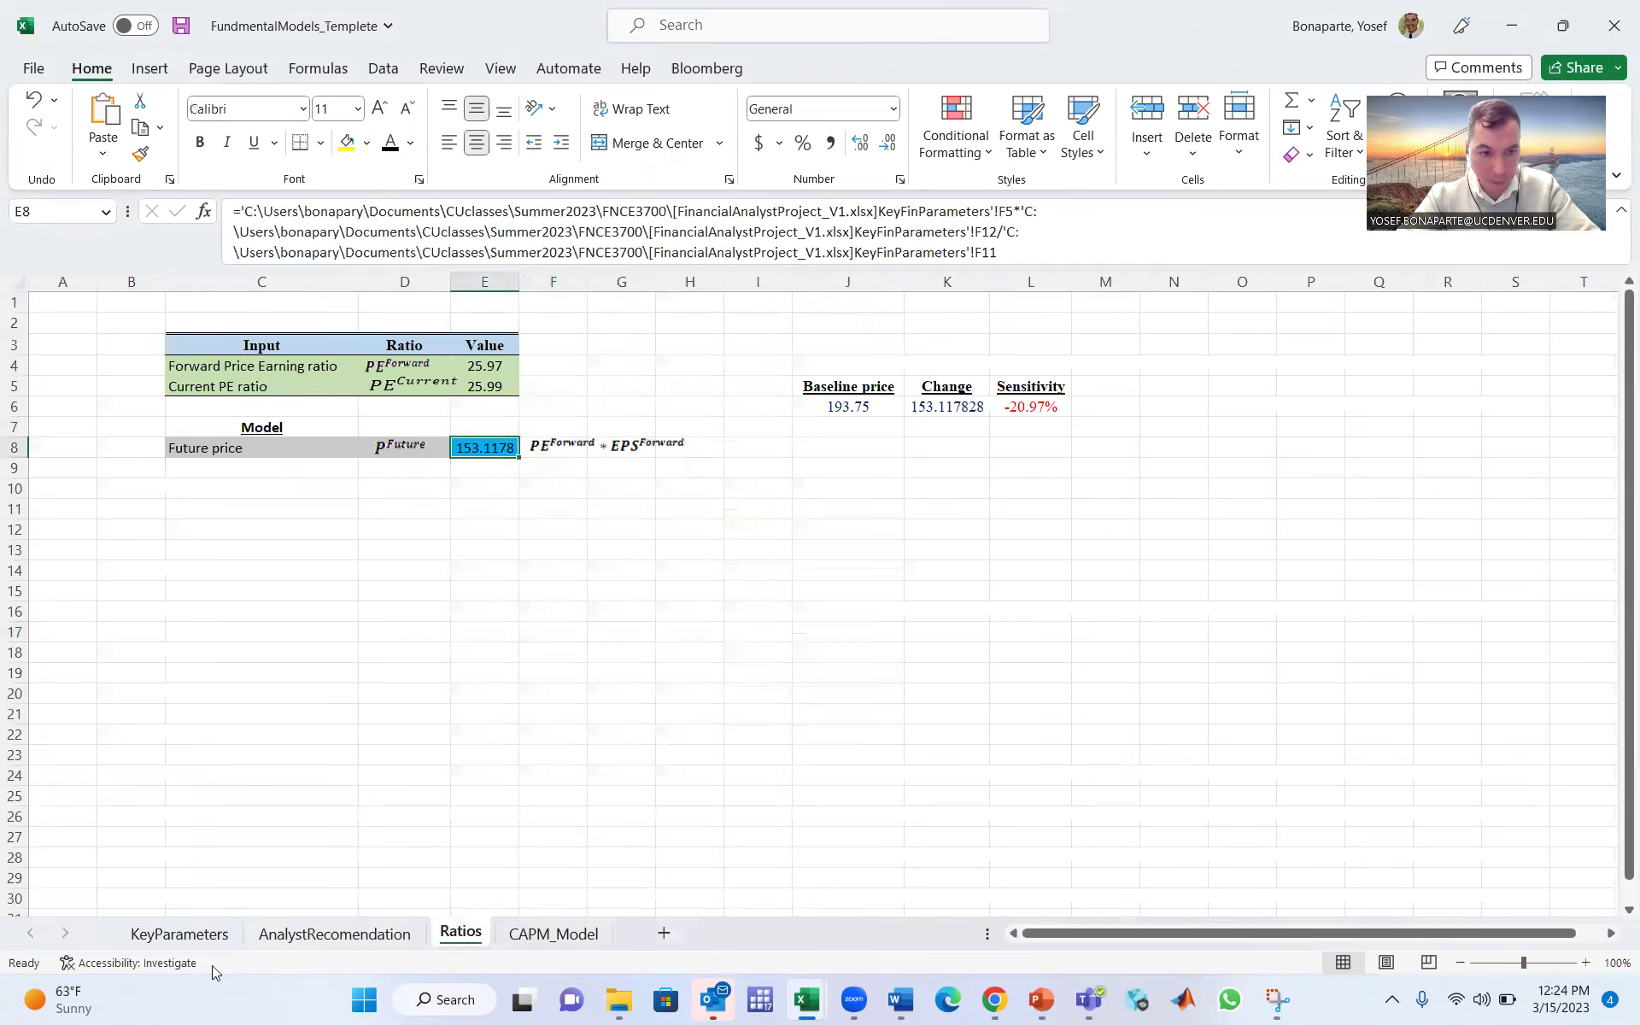
click(185, 945)
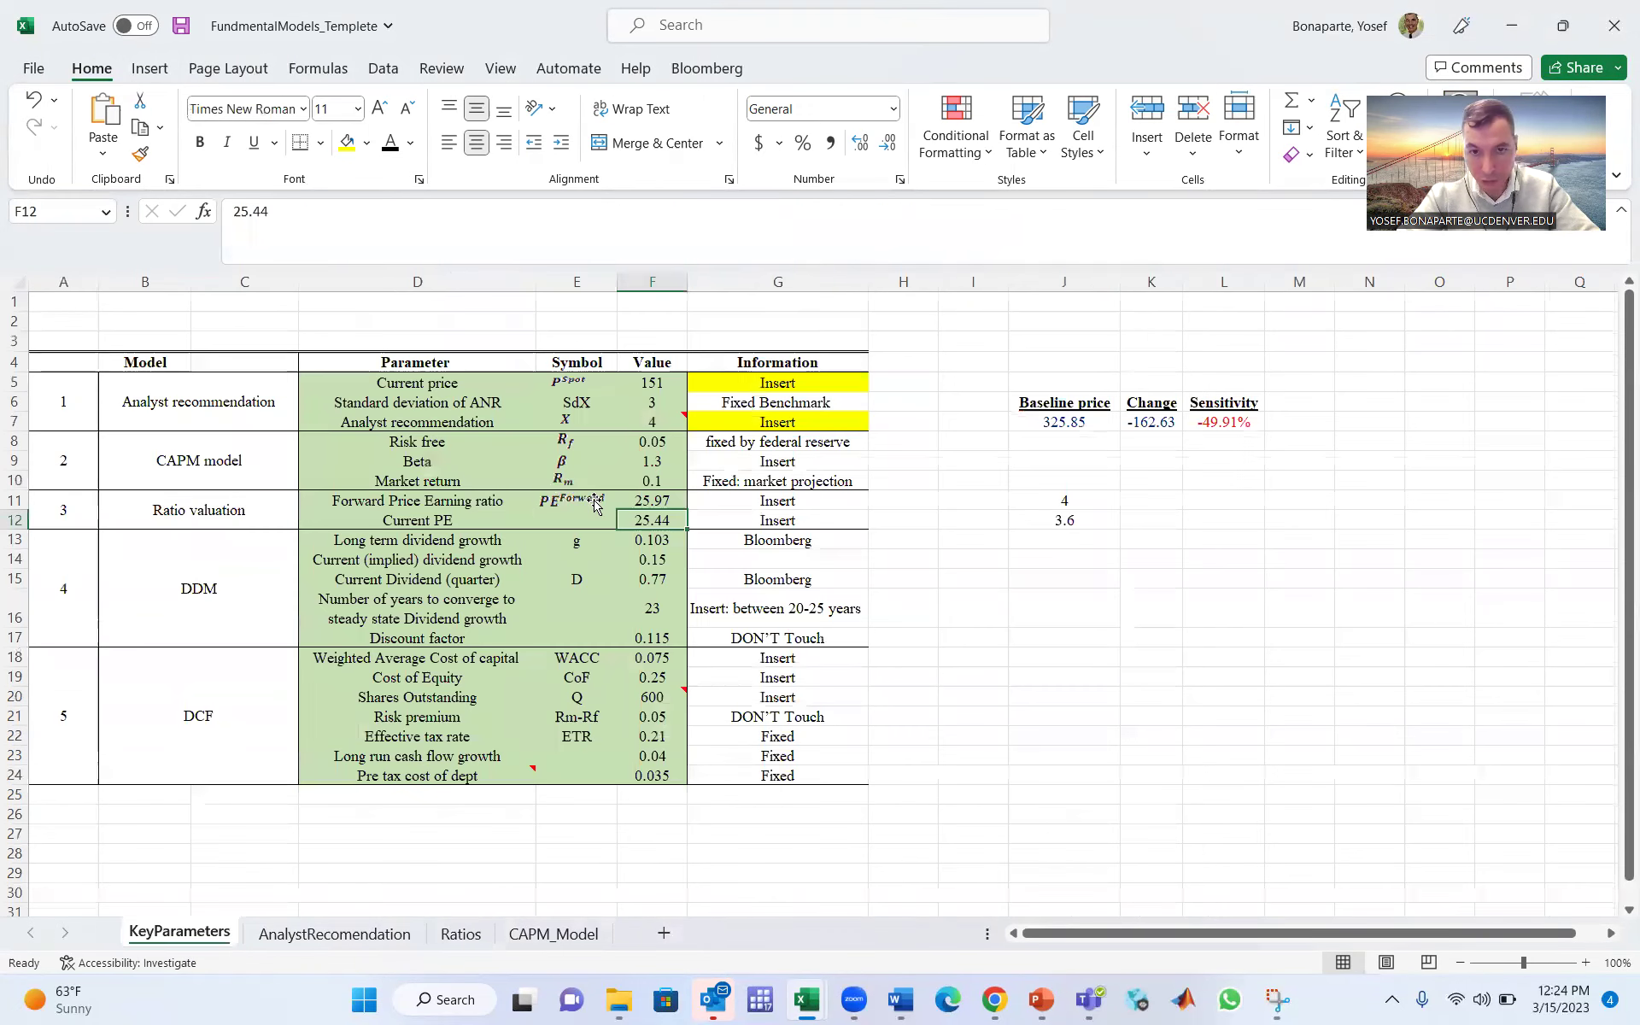
click(469, 938)
Step: Highlight the two ratio valuation Insert cells G11:G12 on the KeyParameters sheet in yellow
click(226, 939)
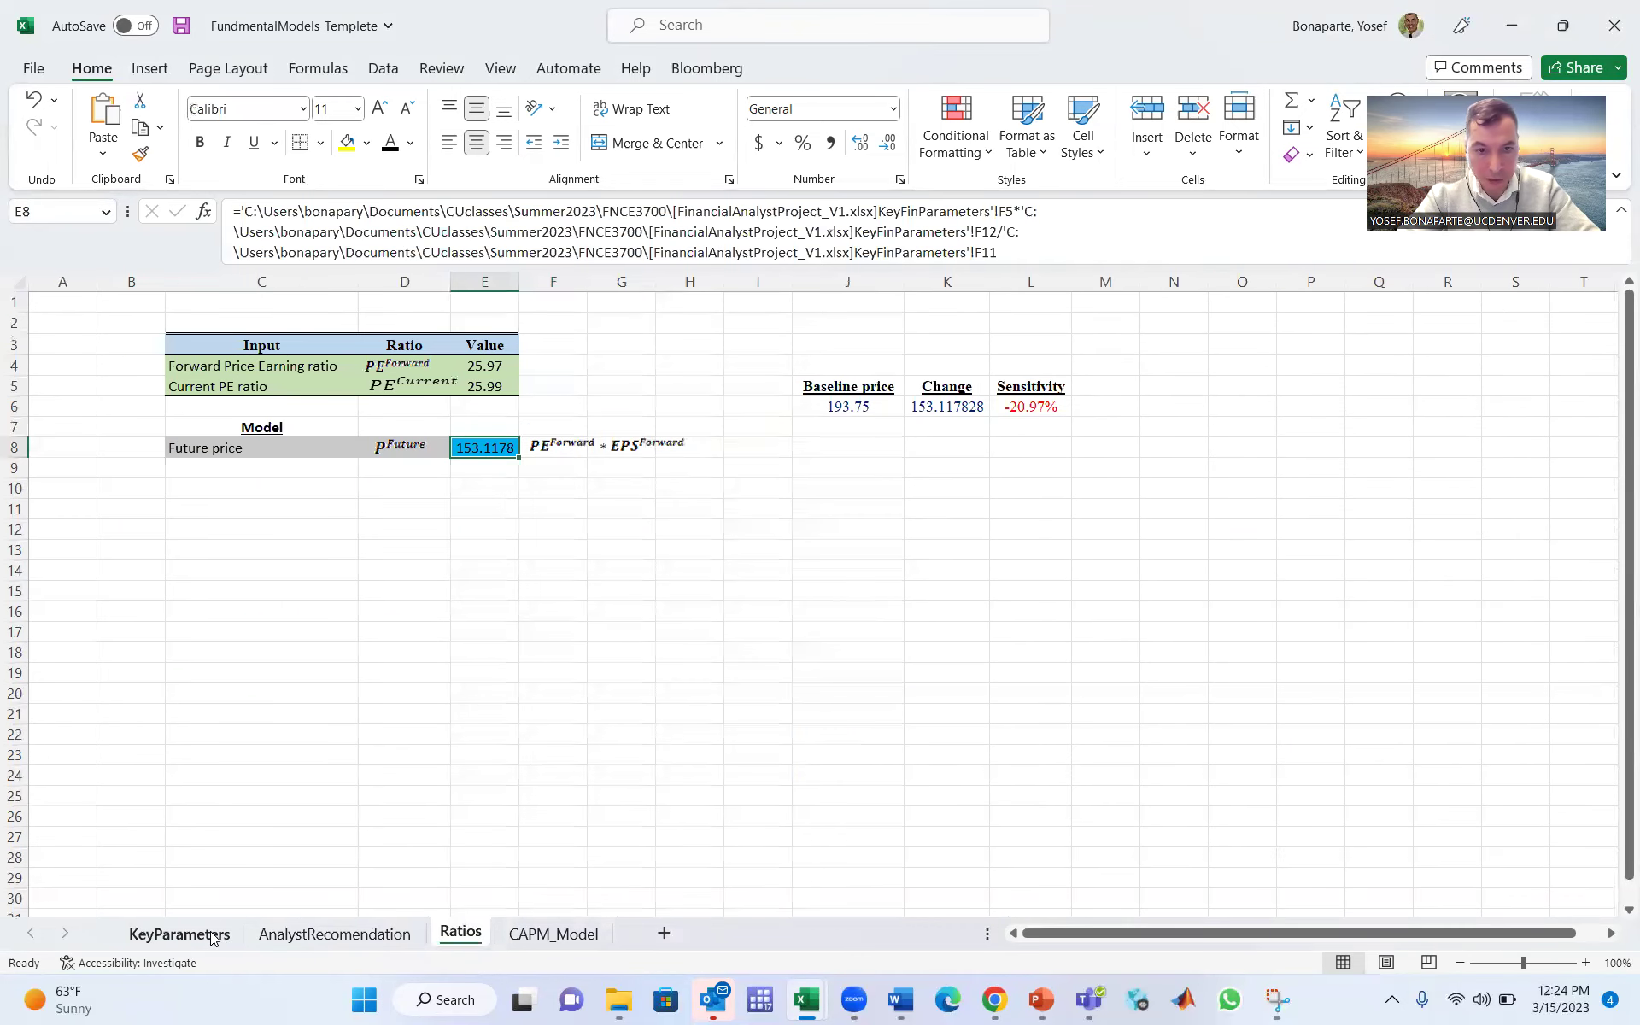
click(751, 509)
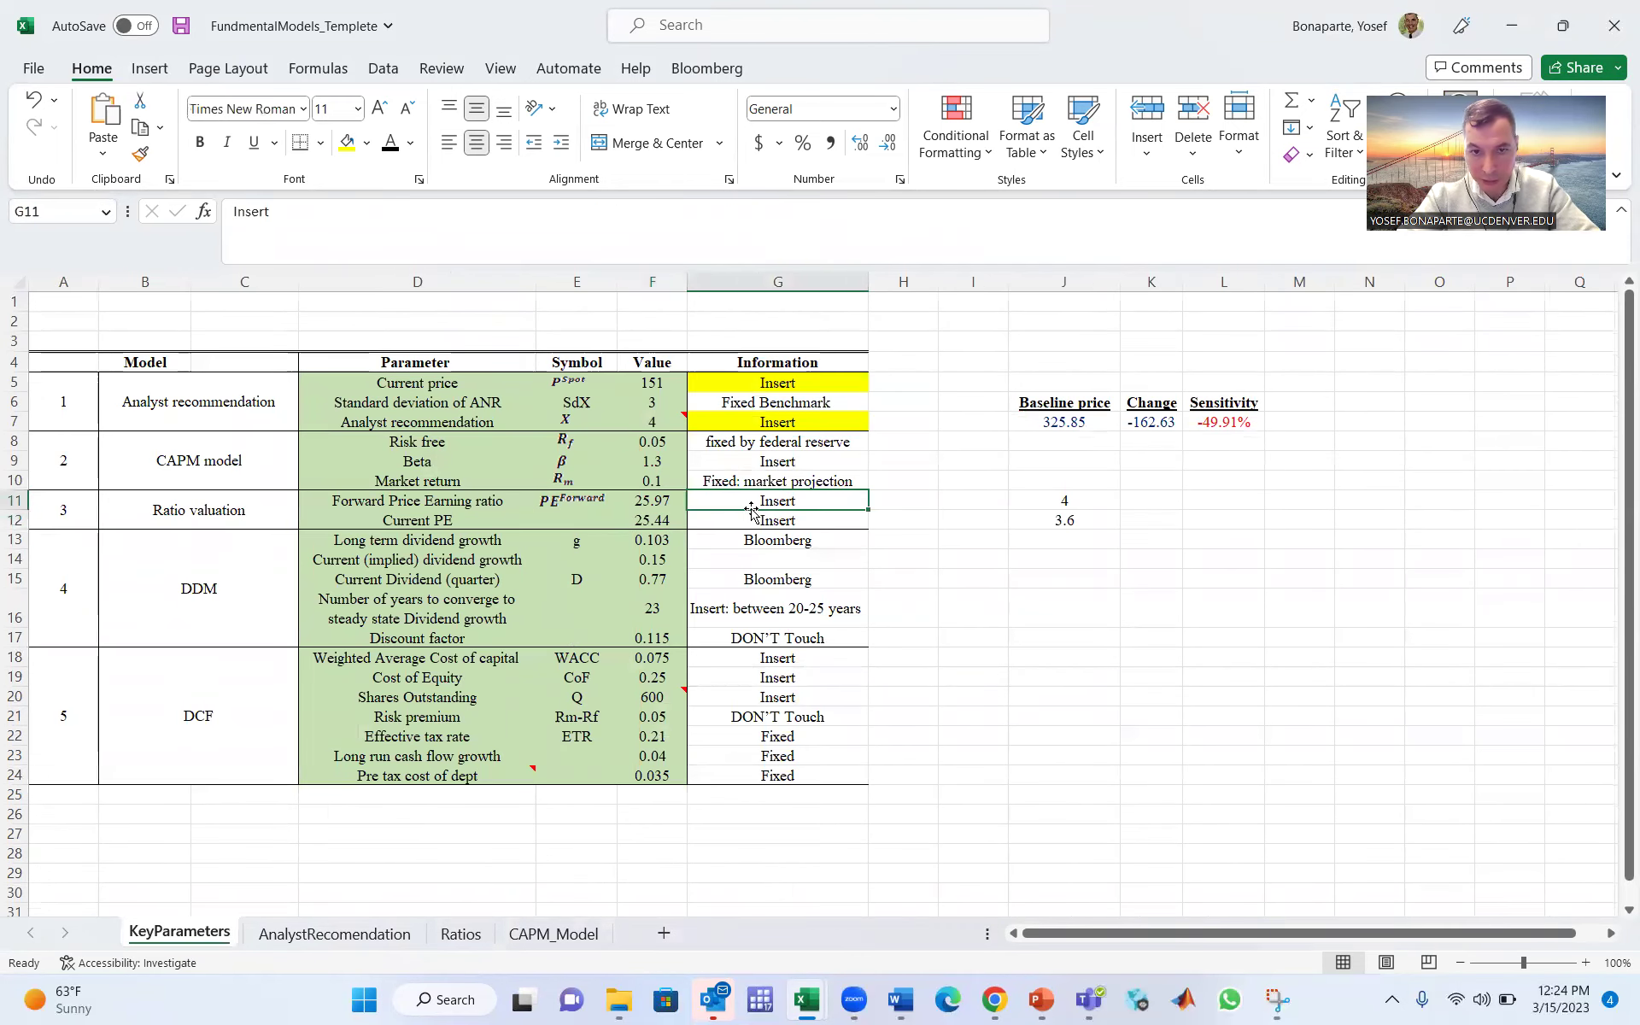
drag(751, 508, 752, 519)
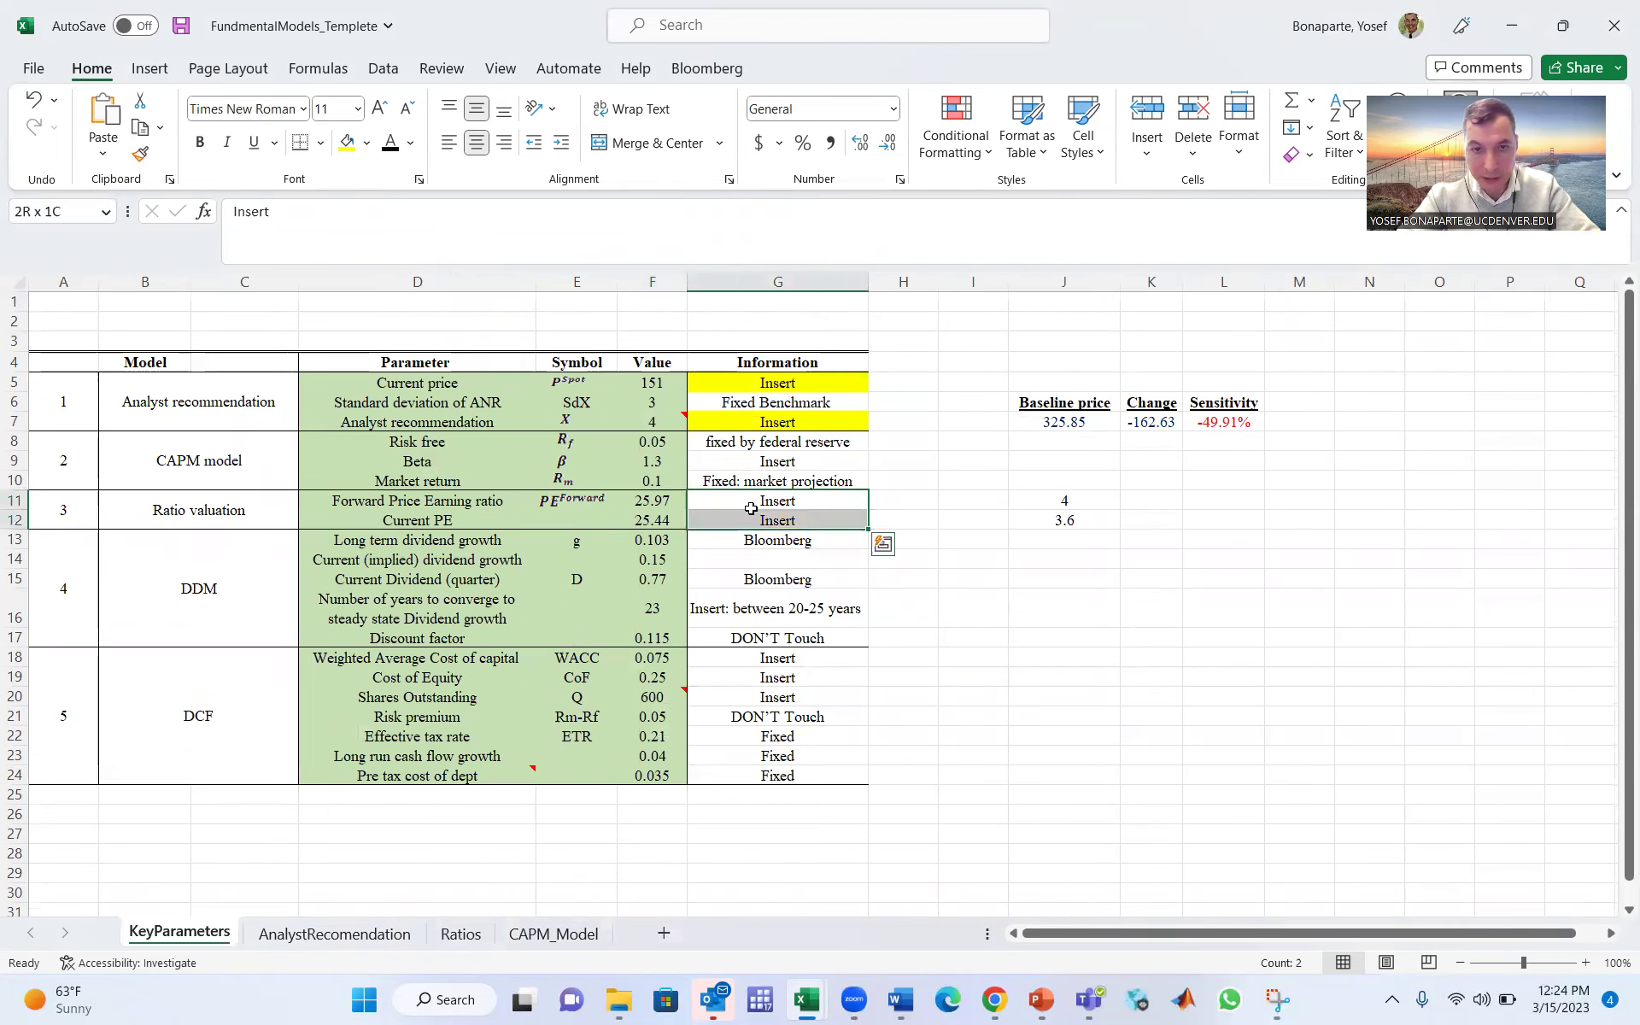
click(346, 141)
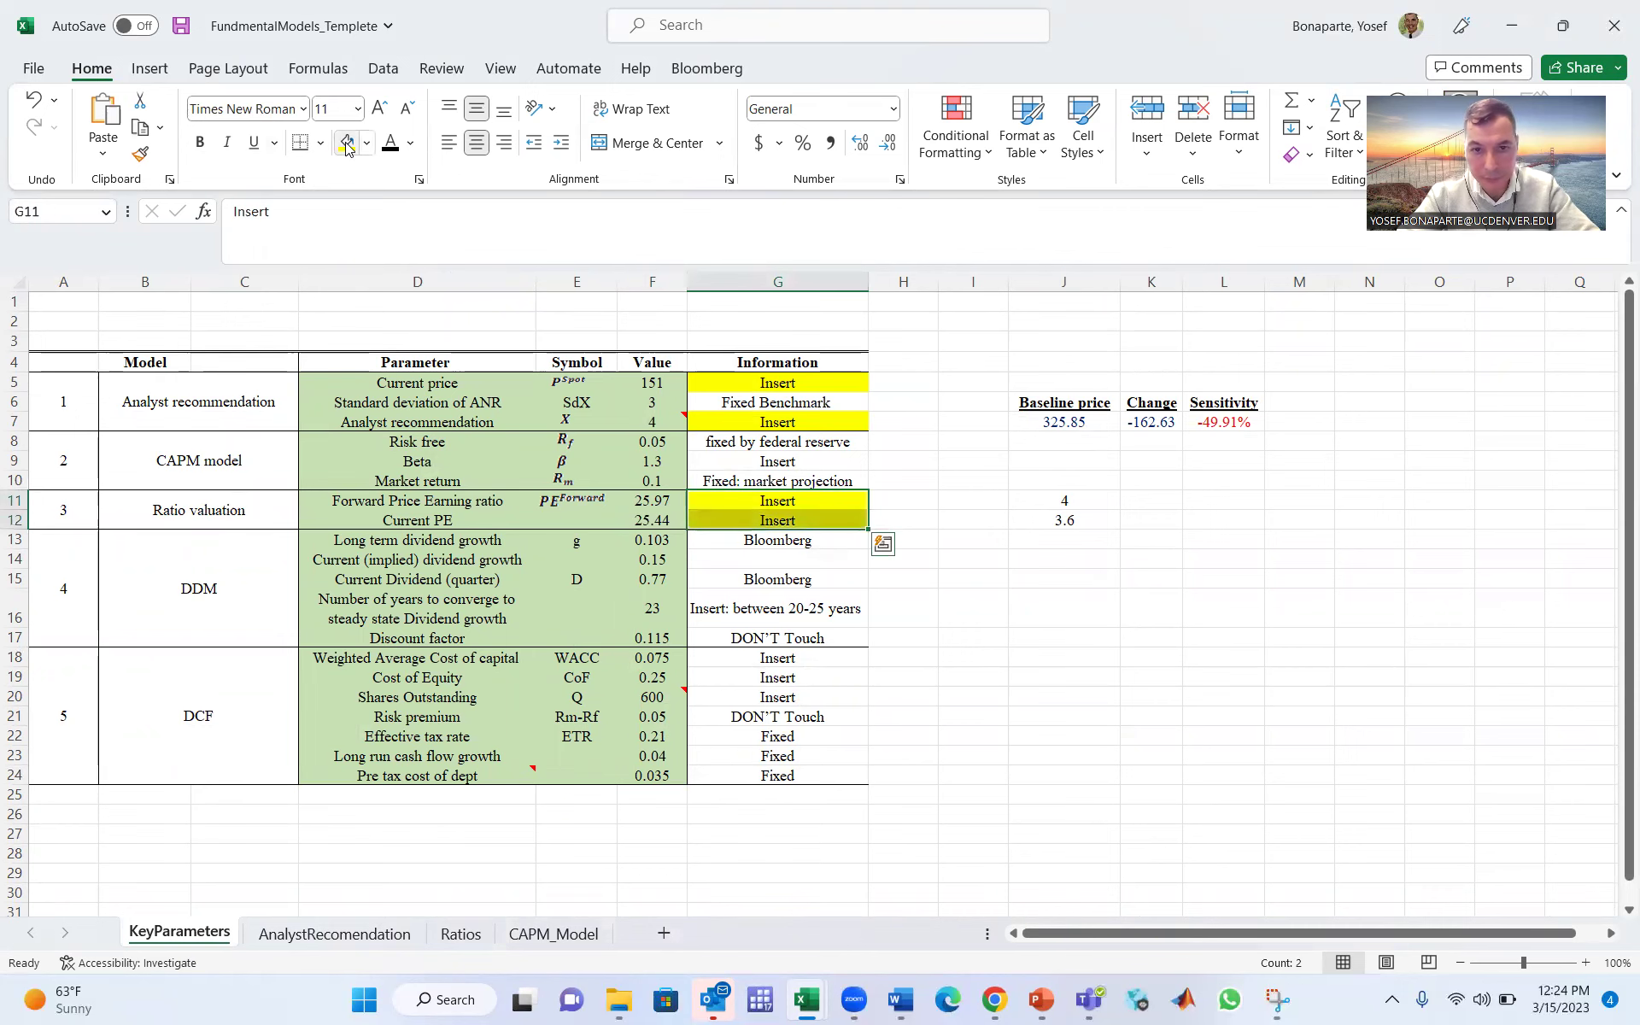
Step: View the Ratios and CAPM_Model sheets, then switch to PowerPoint and open the first CAPM model slide
click(466, 934)
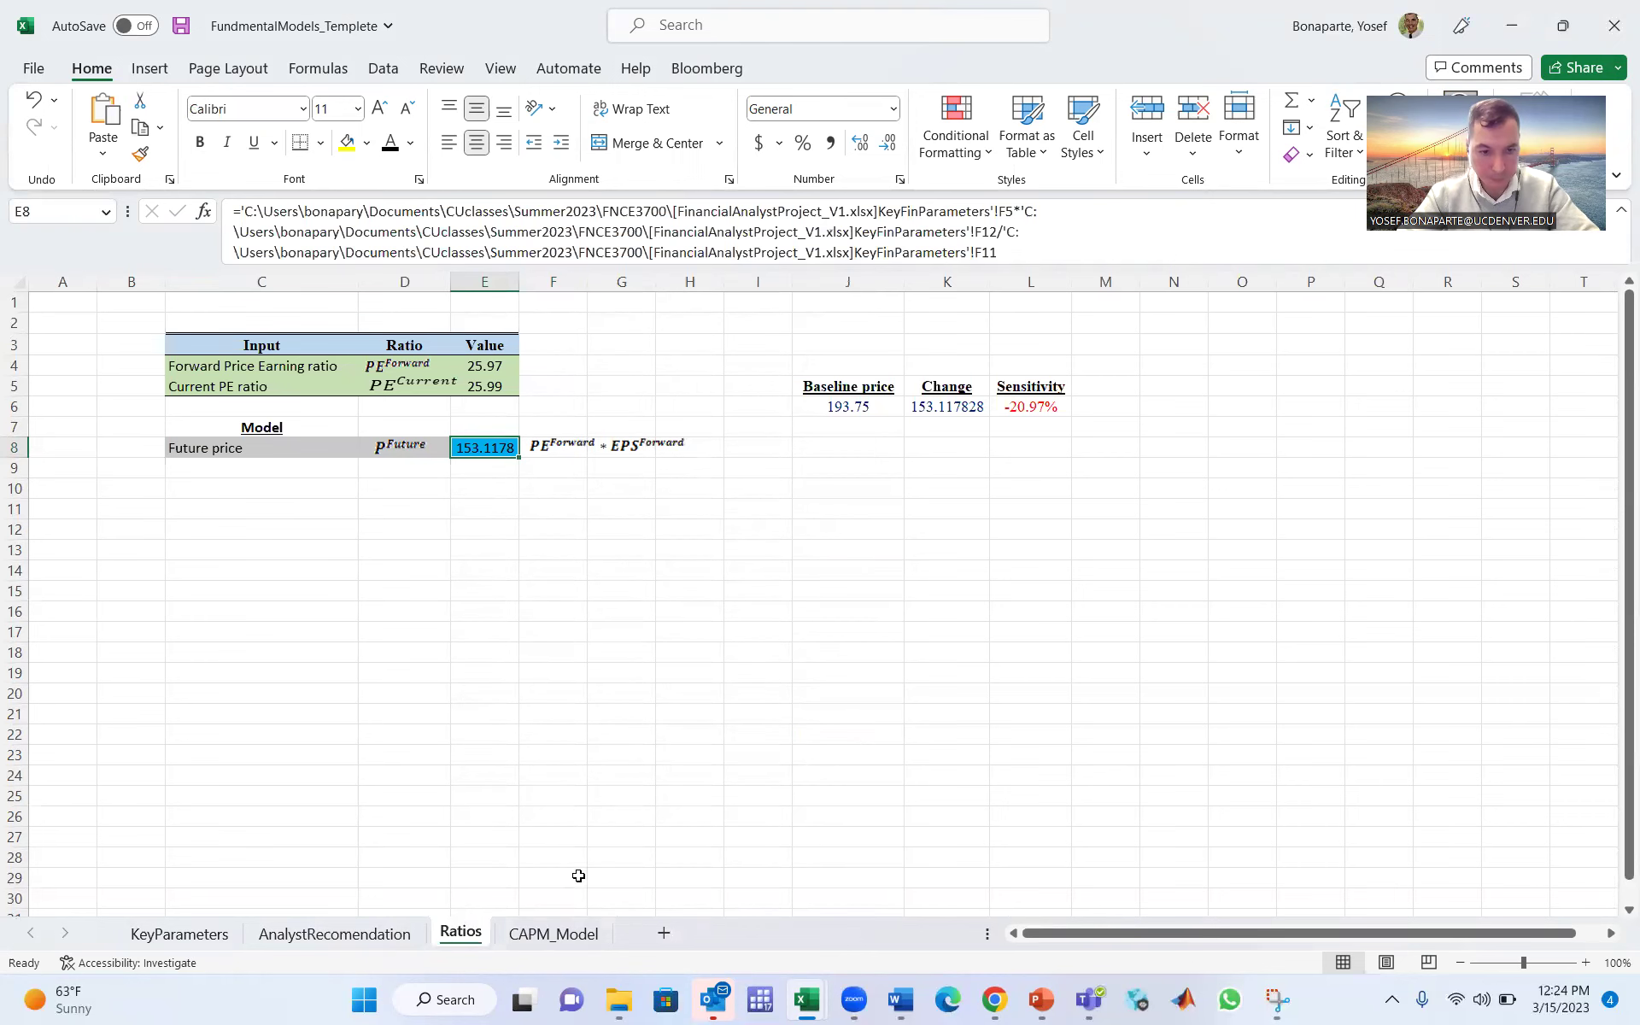
click(556, 934)
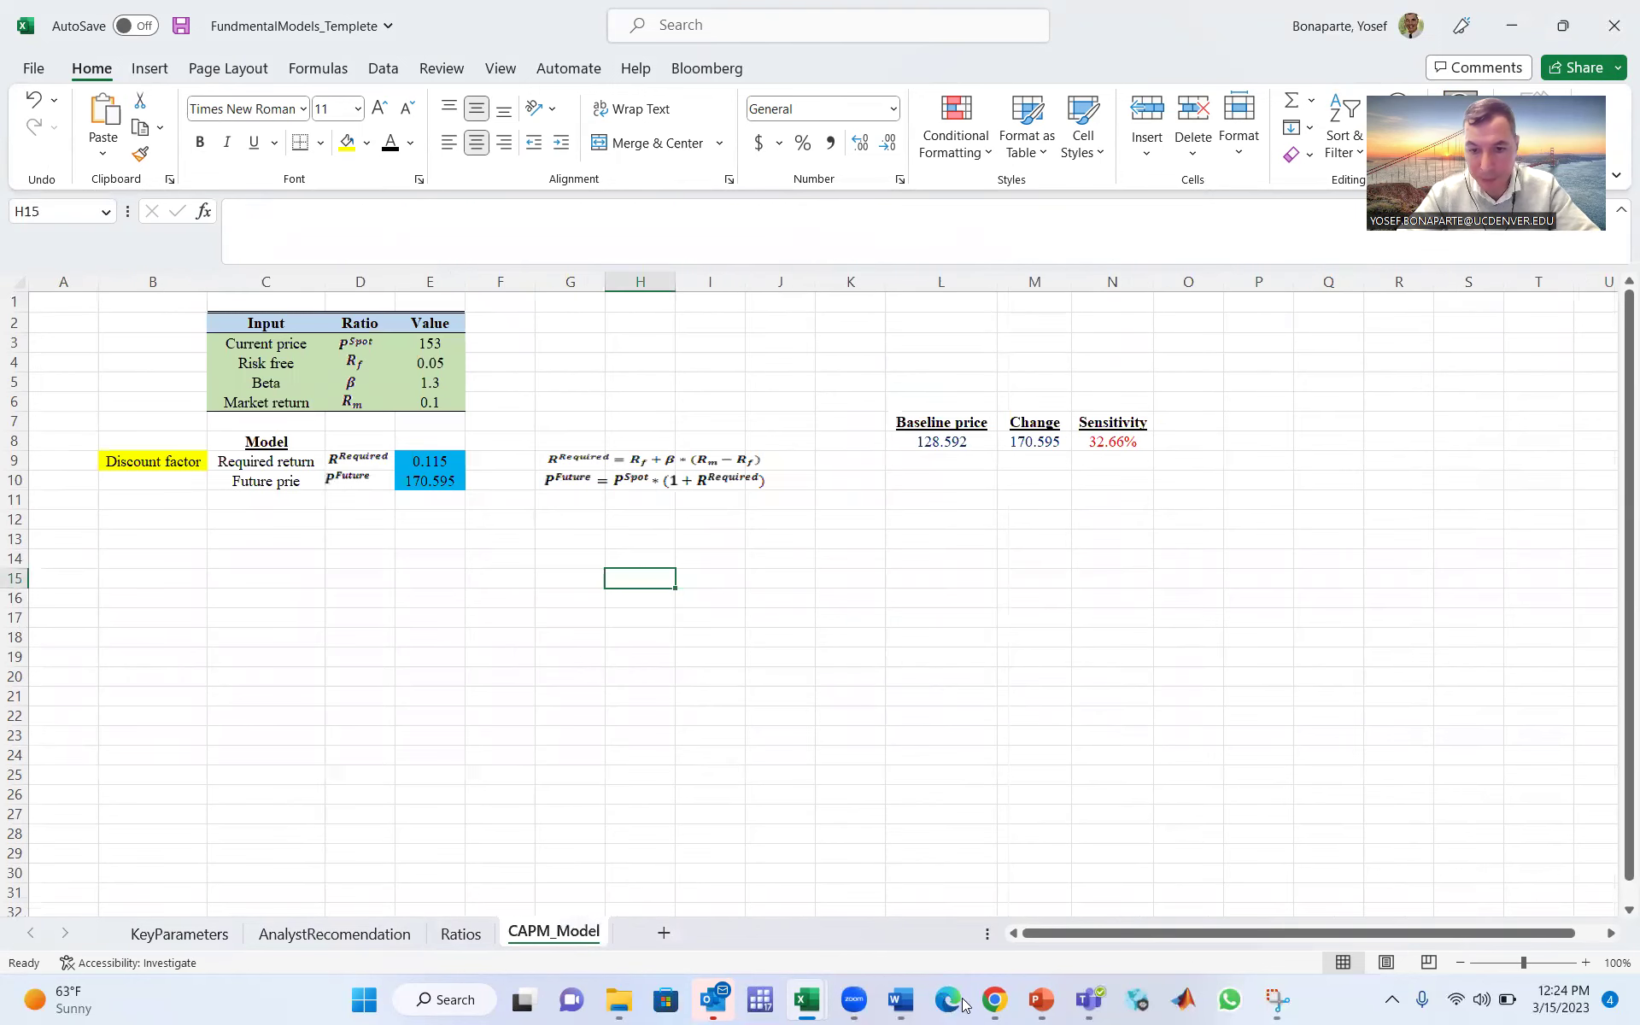
mouse_move(1040, 999)
click(1505, 873)
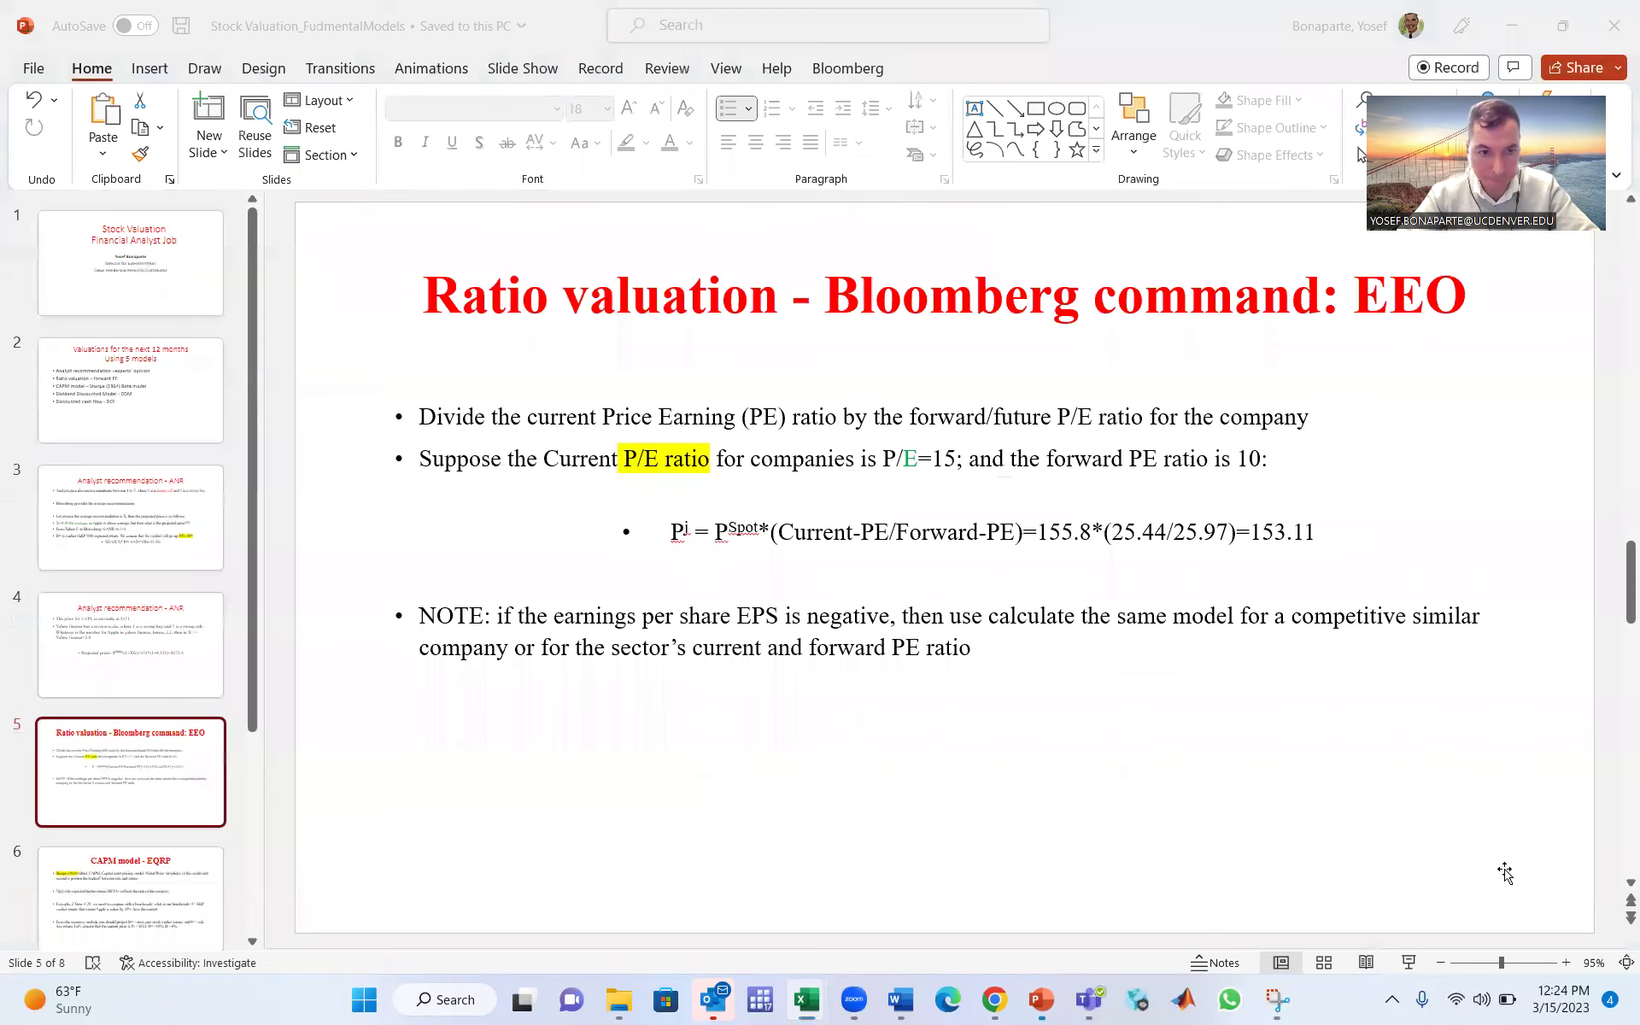
click(151, 897)
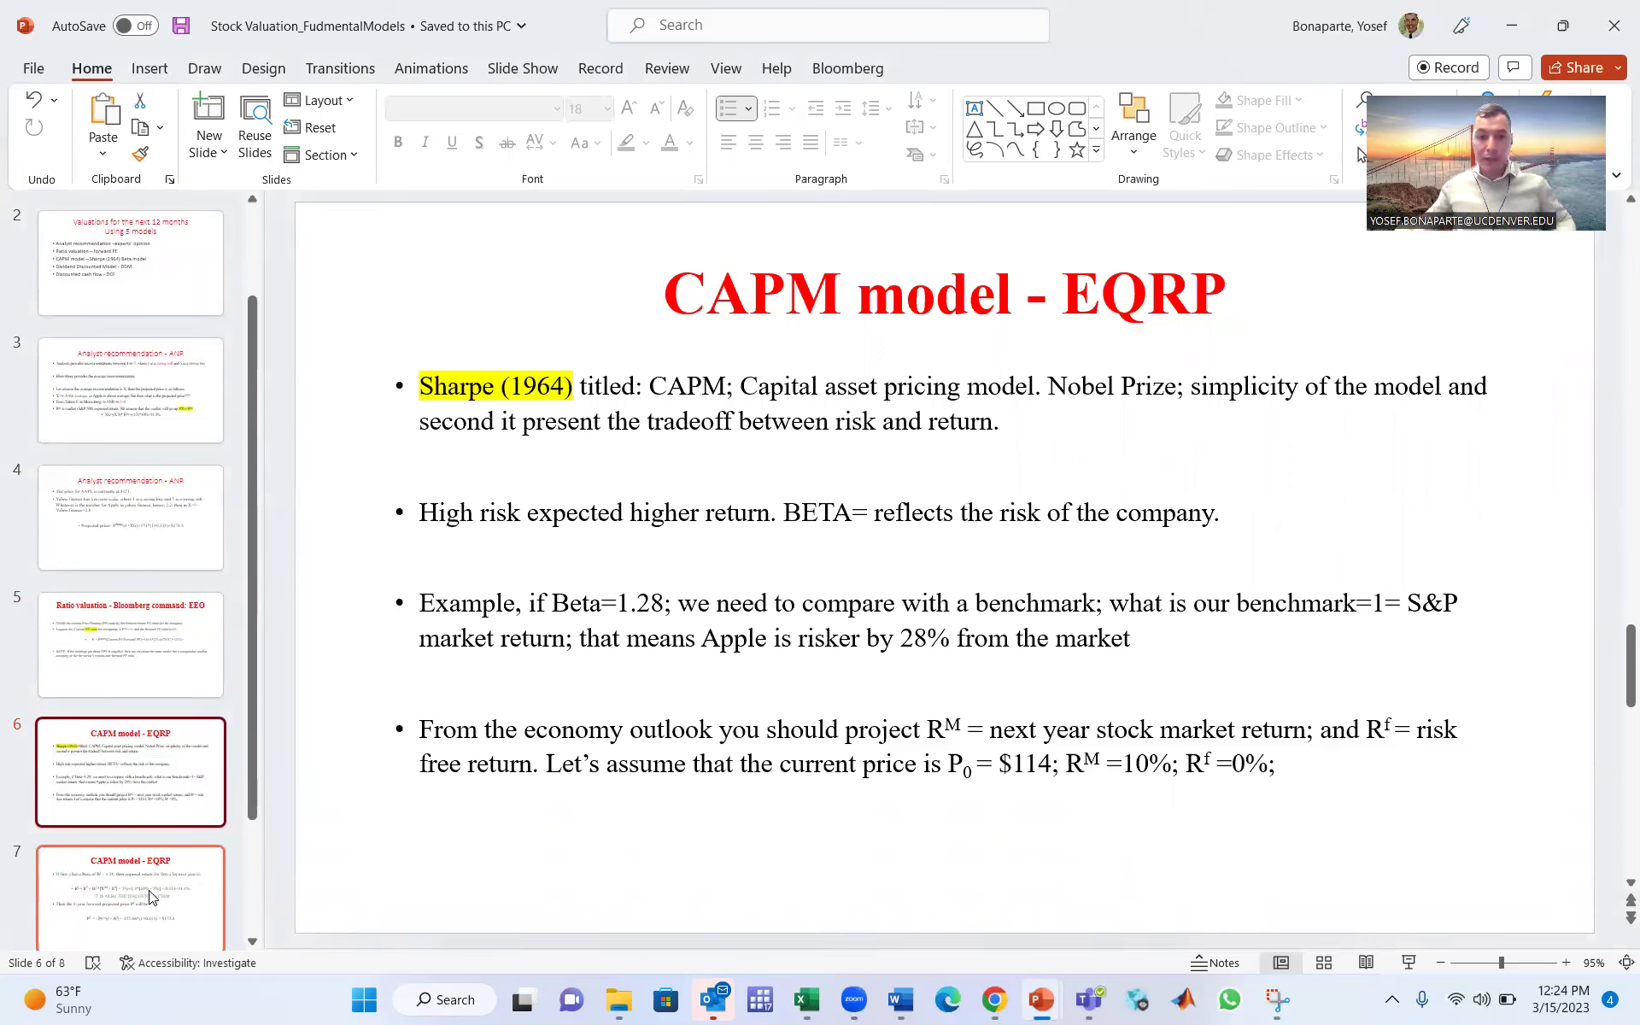
Step: Switch from the slide's beta example to Chrome and look up Apple's 5-year monthly beta on its Yahoo Finance summary page
click(649, 603)
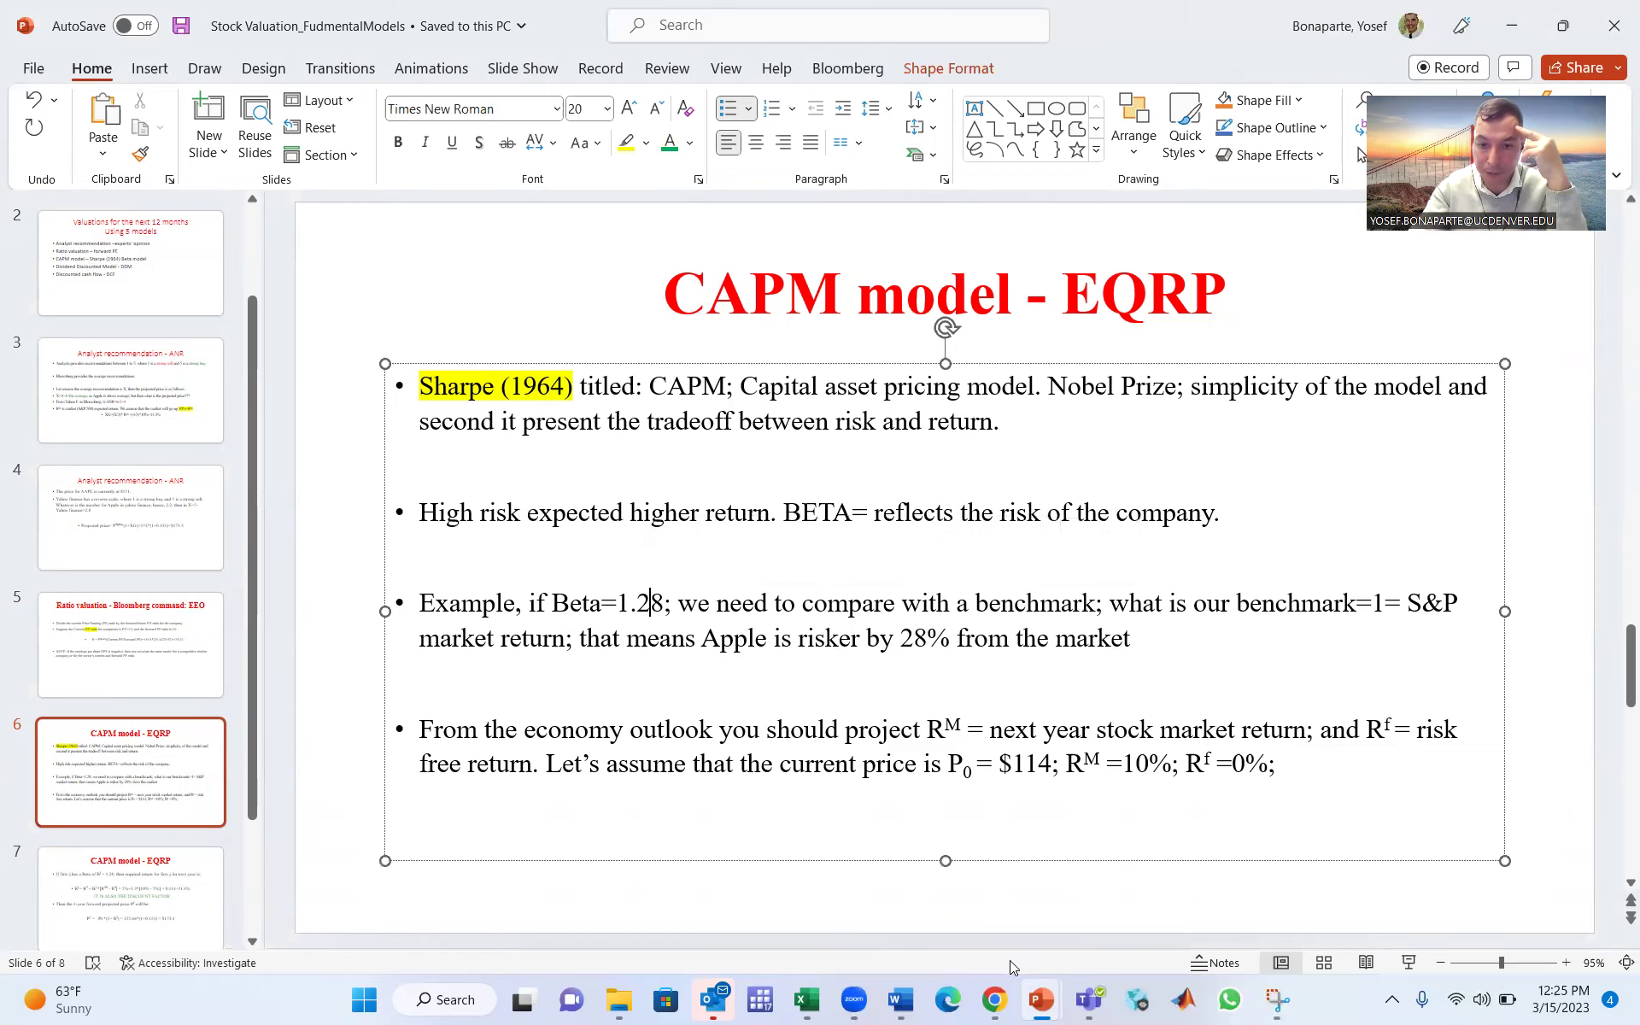
click(996, 1002)
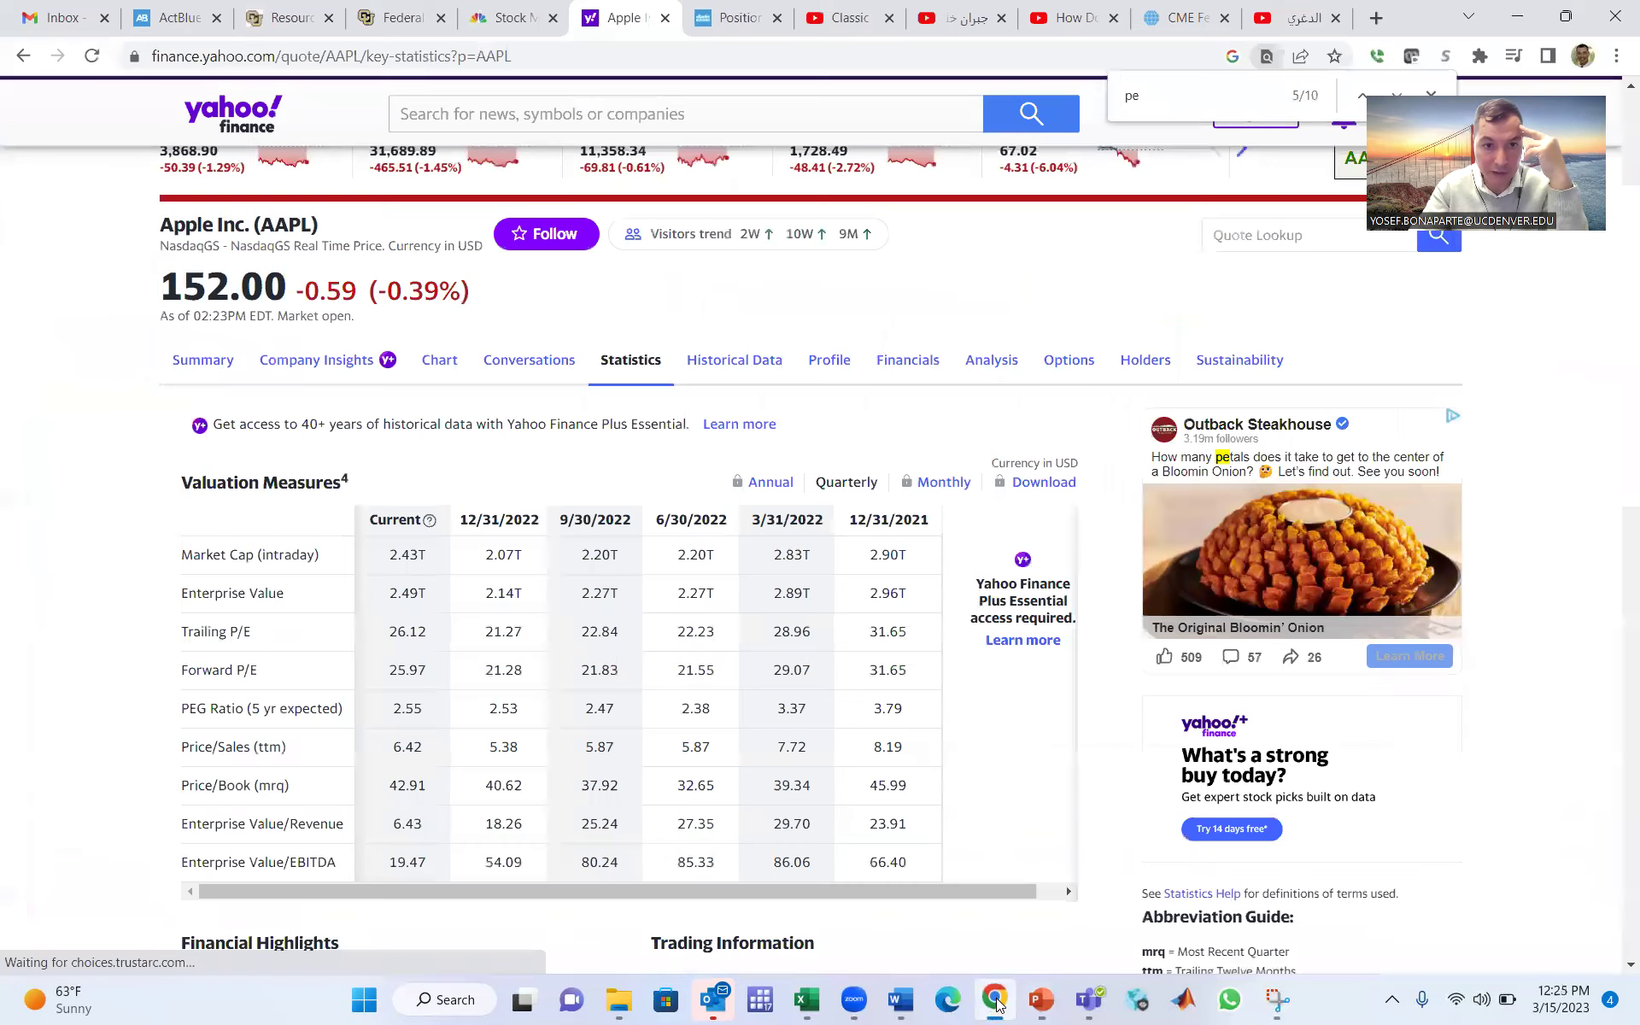
click(179, 360)
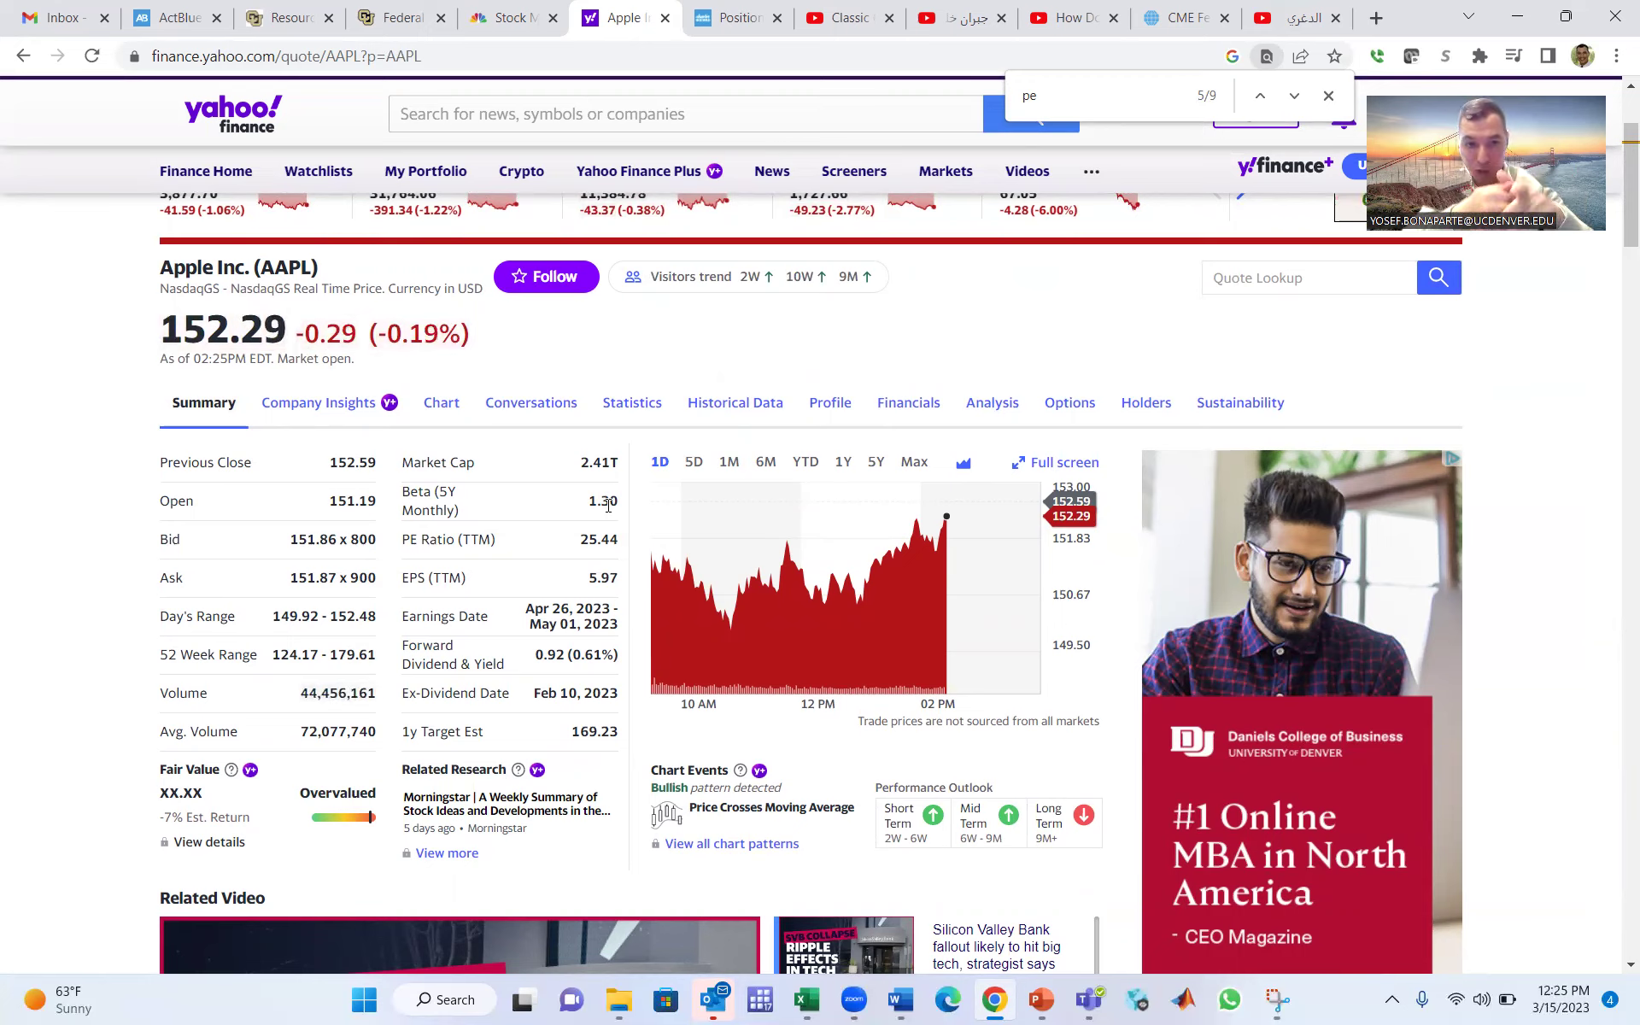
Step: Search Yahoo Finance for "wmt" and open Walmart's summary page to compare its beta
click(585, 131)
text(wmt)
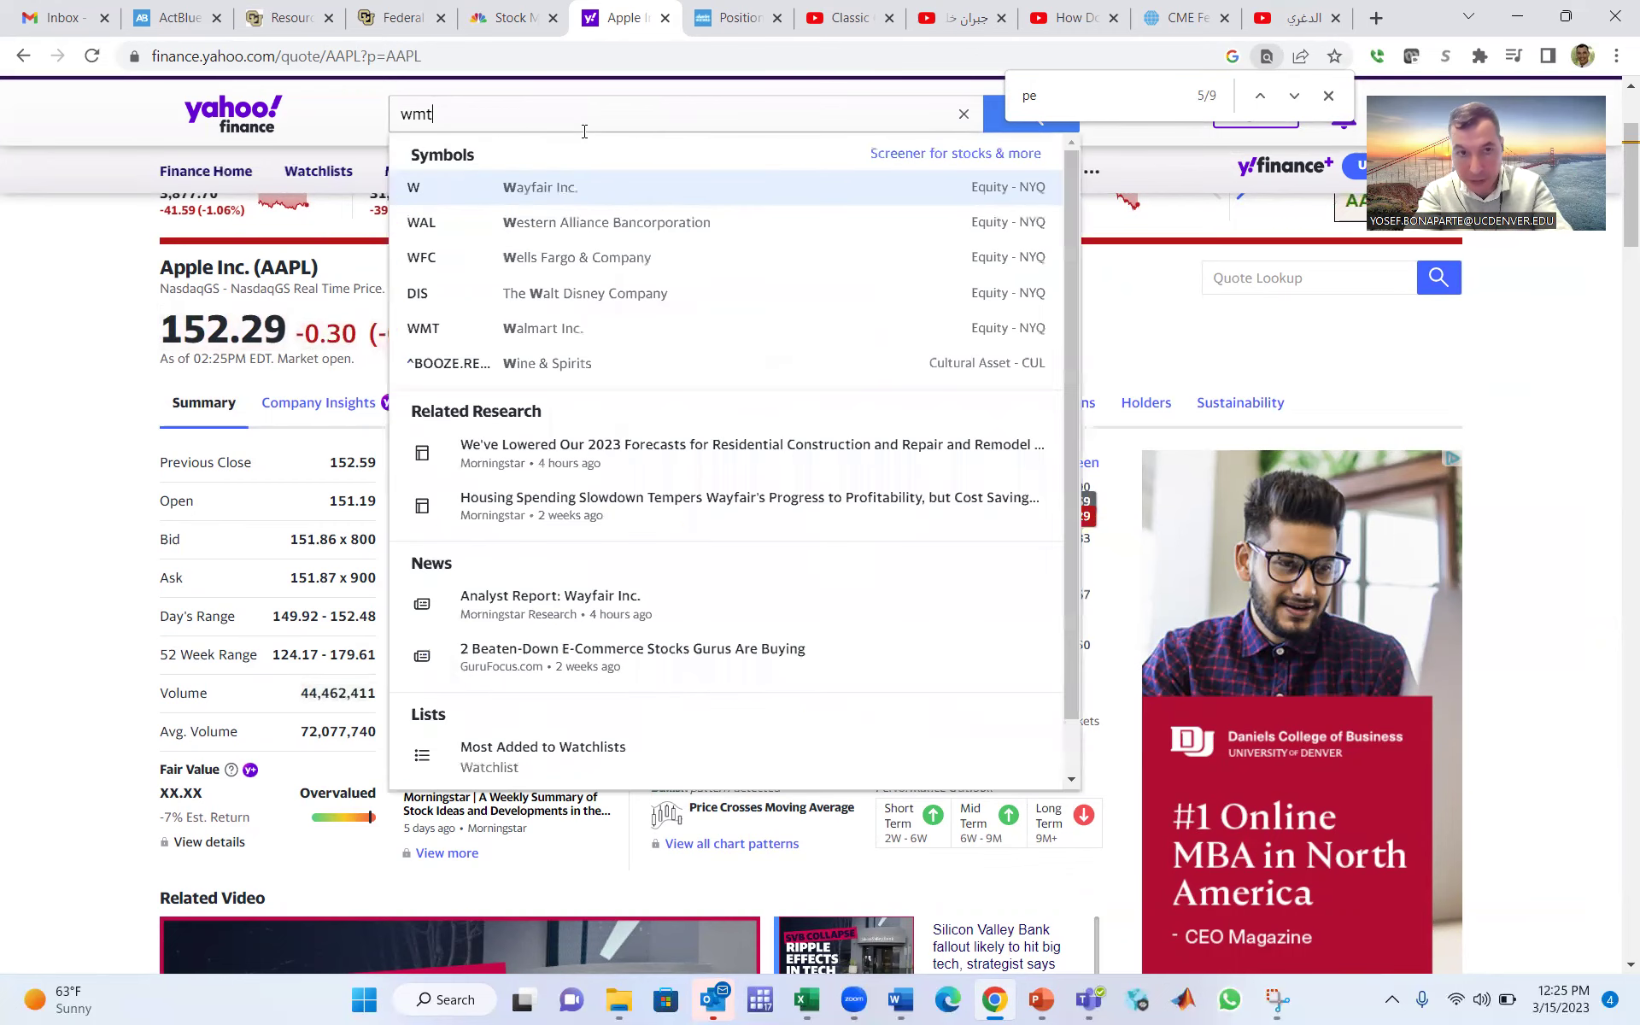
click(537, 195)
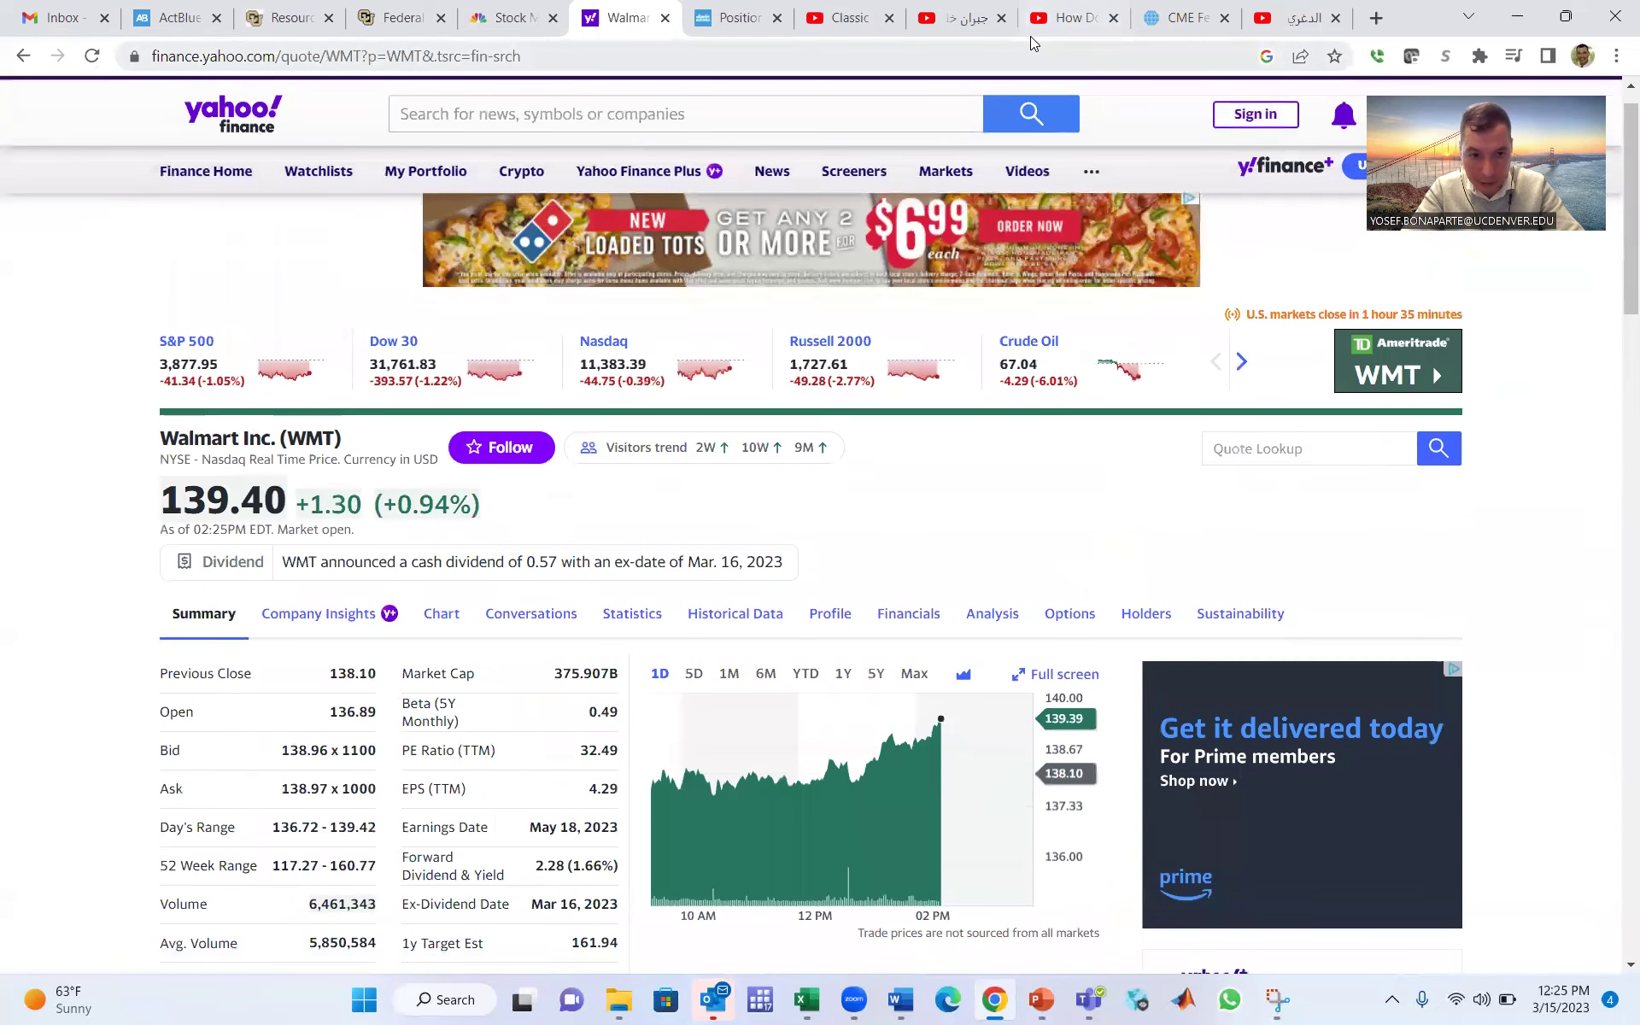
Step: Switch to the Stock Valuation presentation in PowerPoint and set the example beta on the CAPM model slide to 1.3
right_click(627, 708)
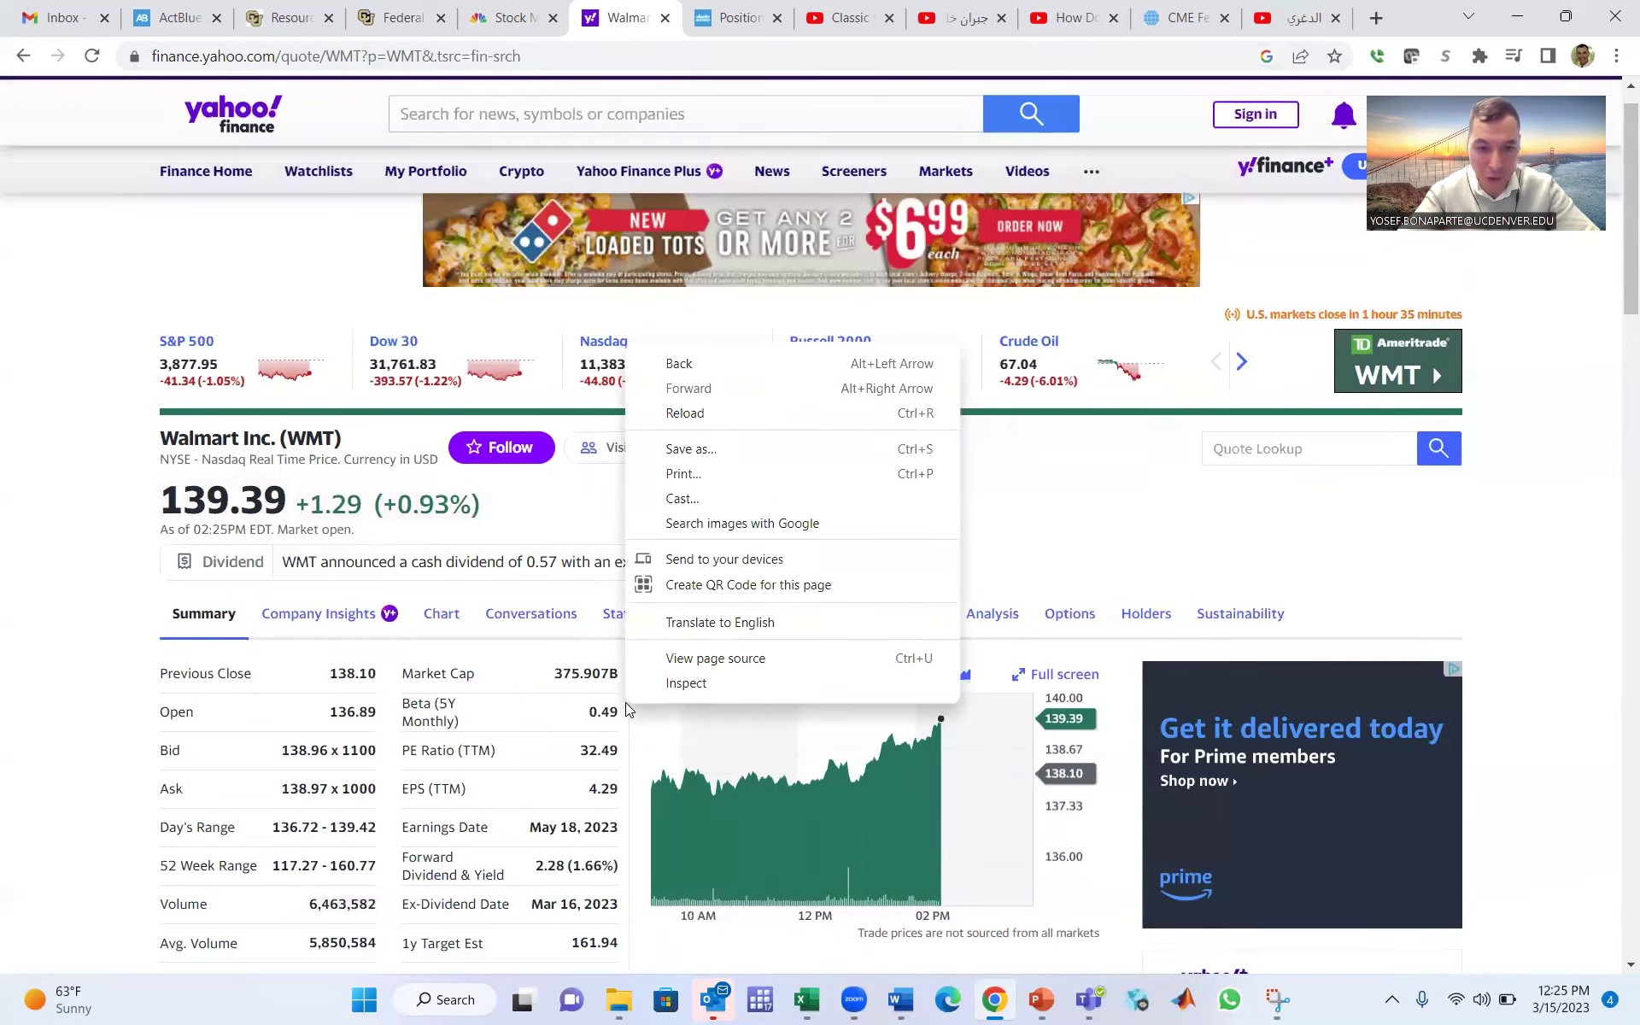
mouse_move(1023, 1004)
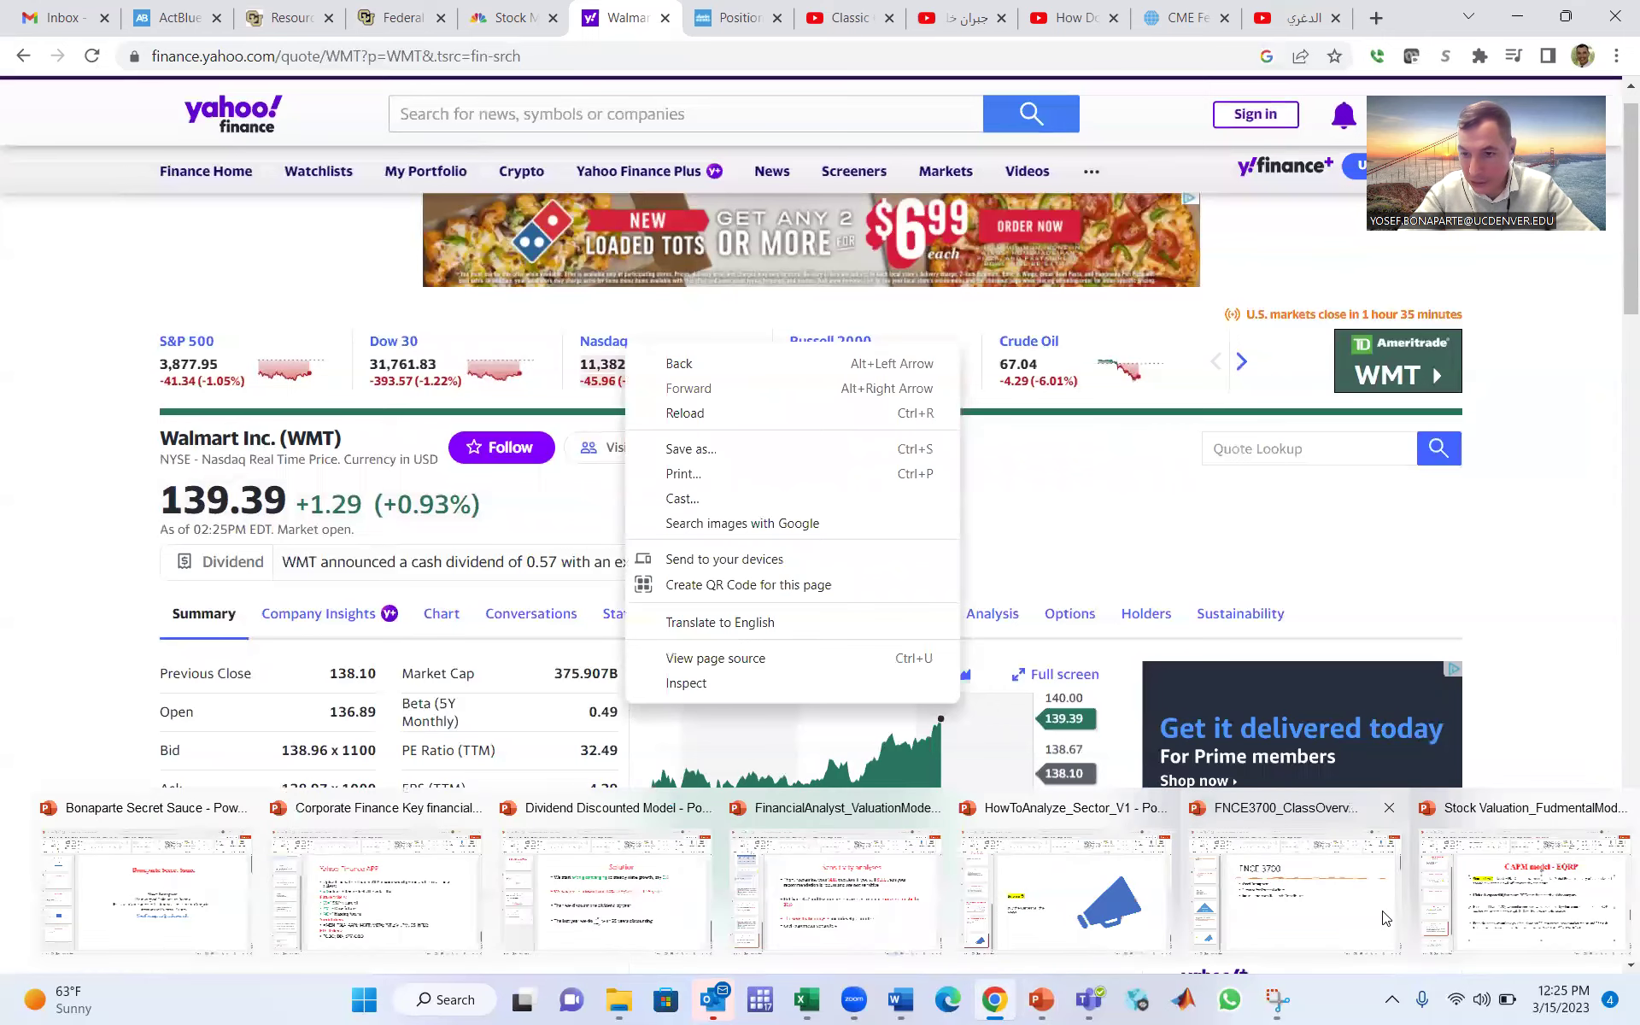
click(1500, 902)
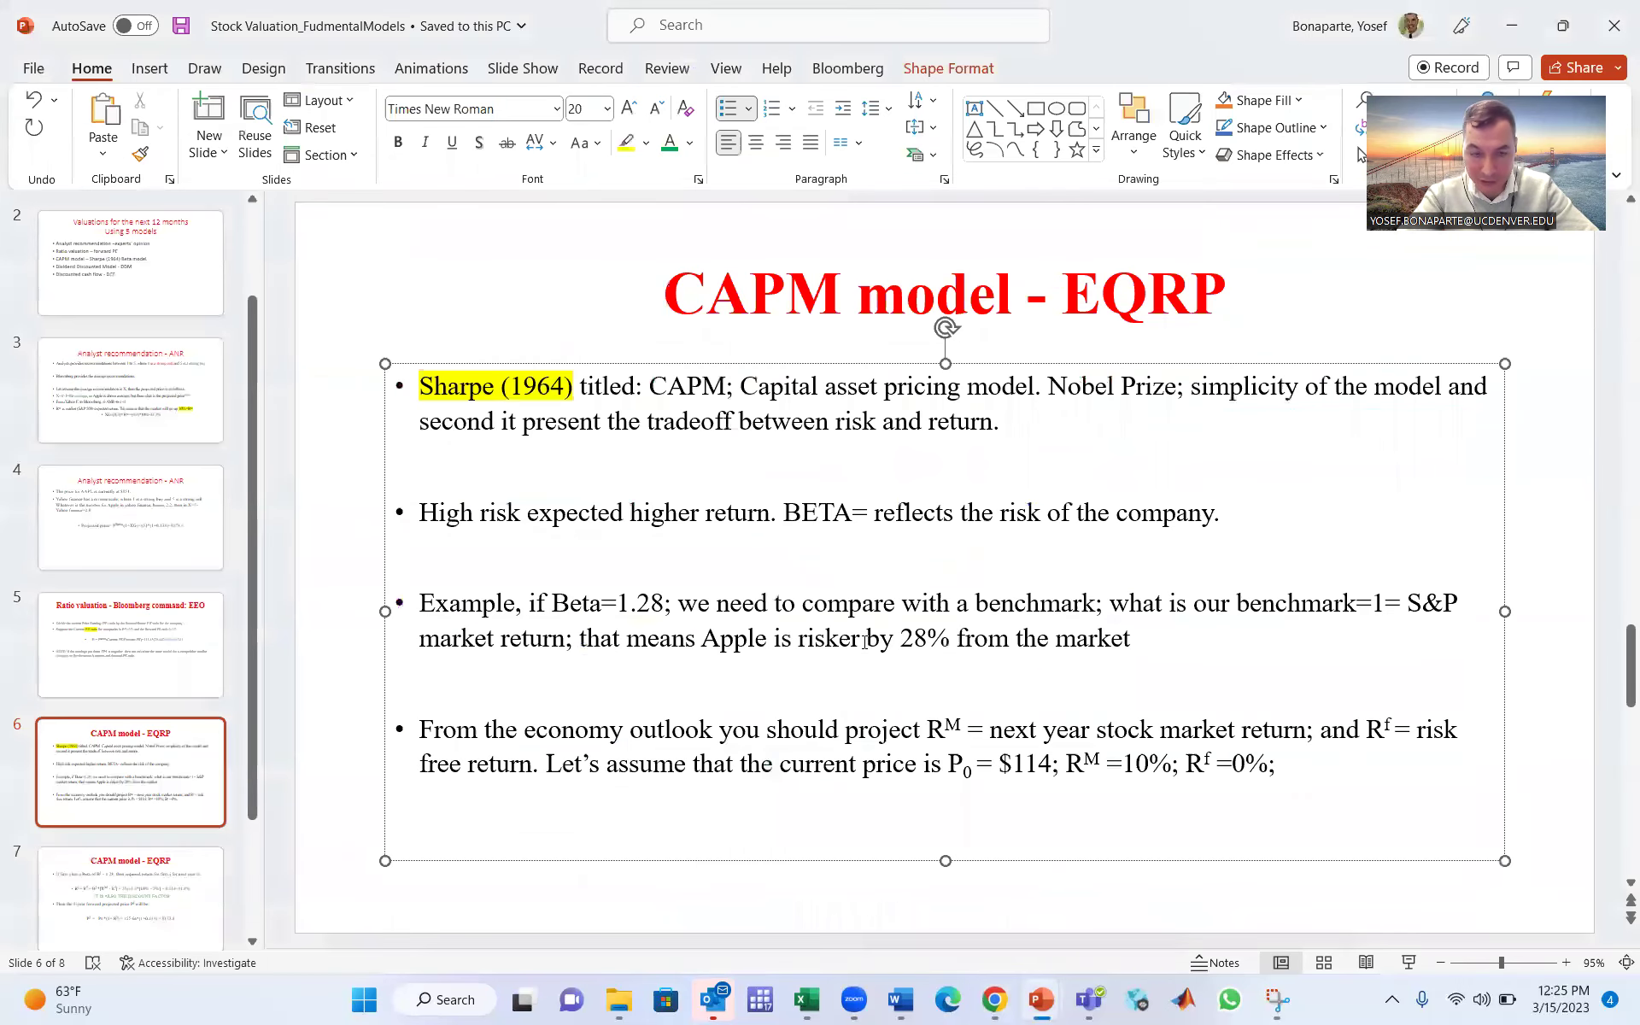
key(Right)
key(shift+Left)
key(shift+Left)
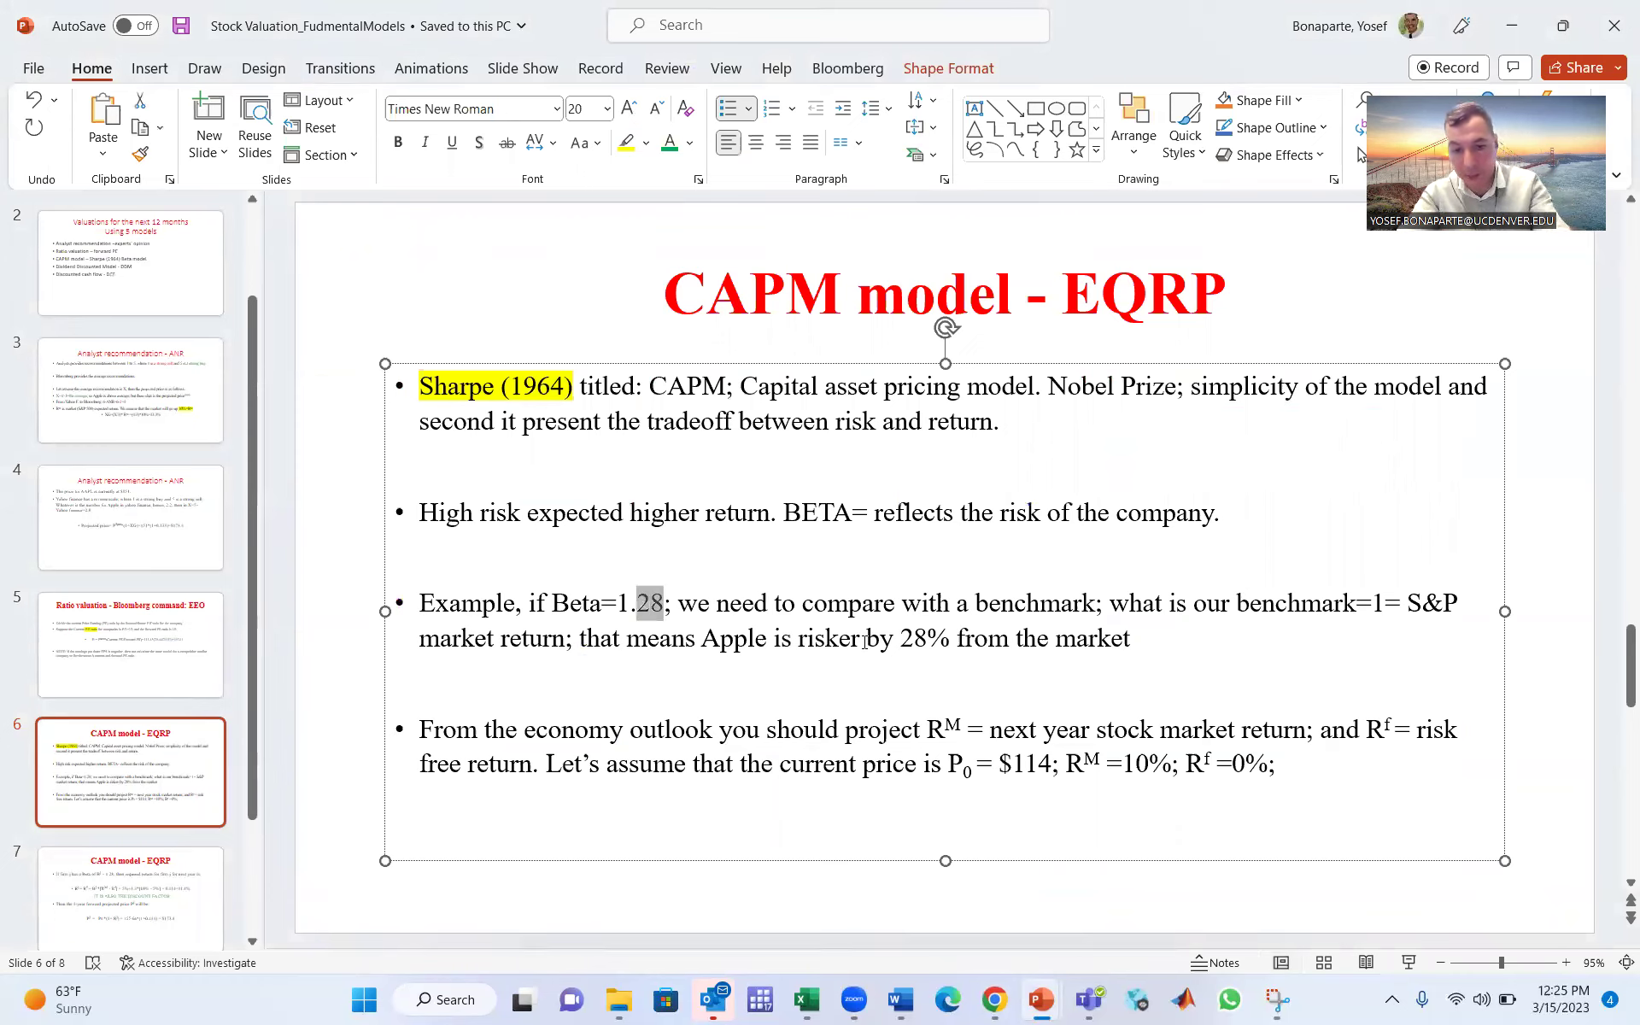
text(3)
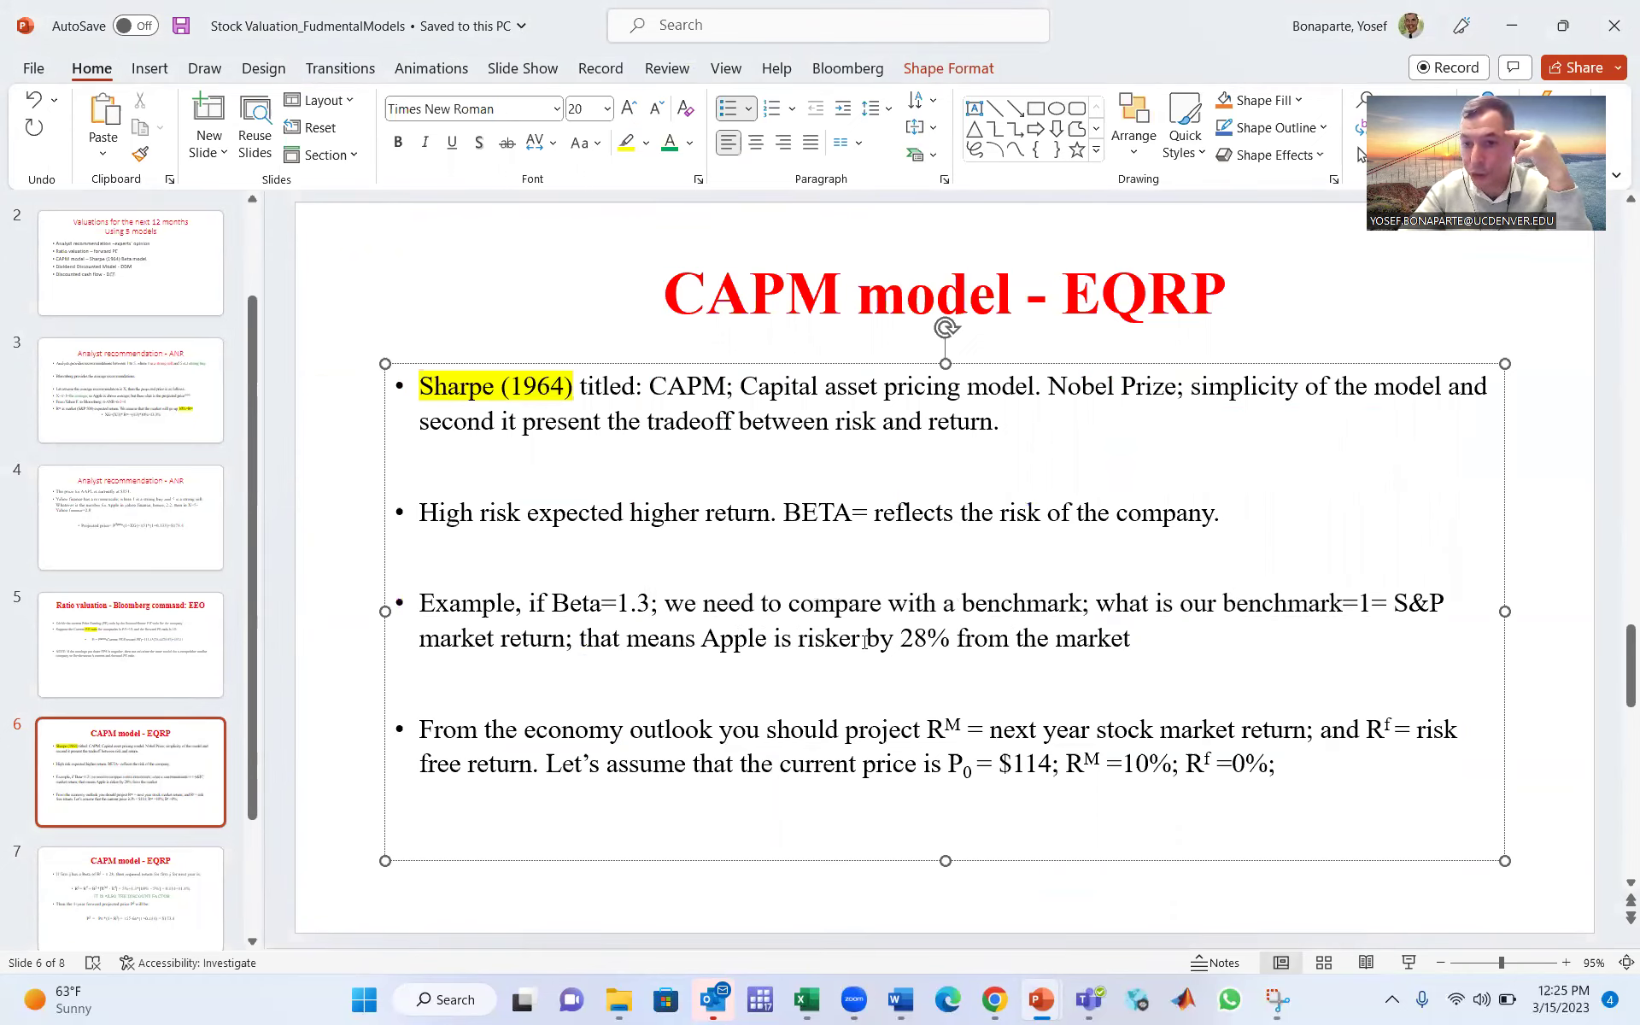
Step: Colour the text "benchmark=1= S&P" in the beta example bullet green
click(1224, 601)
key(shift+Right)
key(shift+Right)
key(shift+Right)
key(shift+Right)
key(shift+Right)
key(shift+Right)
key(shift+Right)
key(shift+Right)
key(shift+Right)
key(shift+Right)
key(shift+Right)
key(shift+Right)
key(shift+Right)
key(shift+Right)
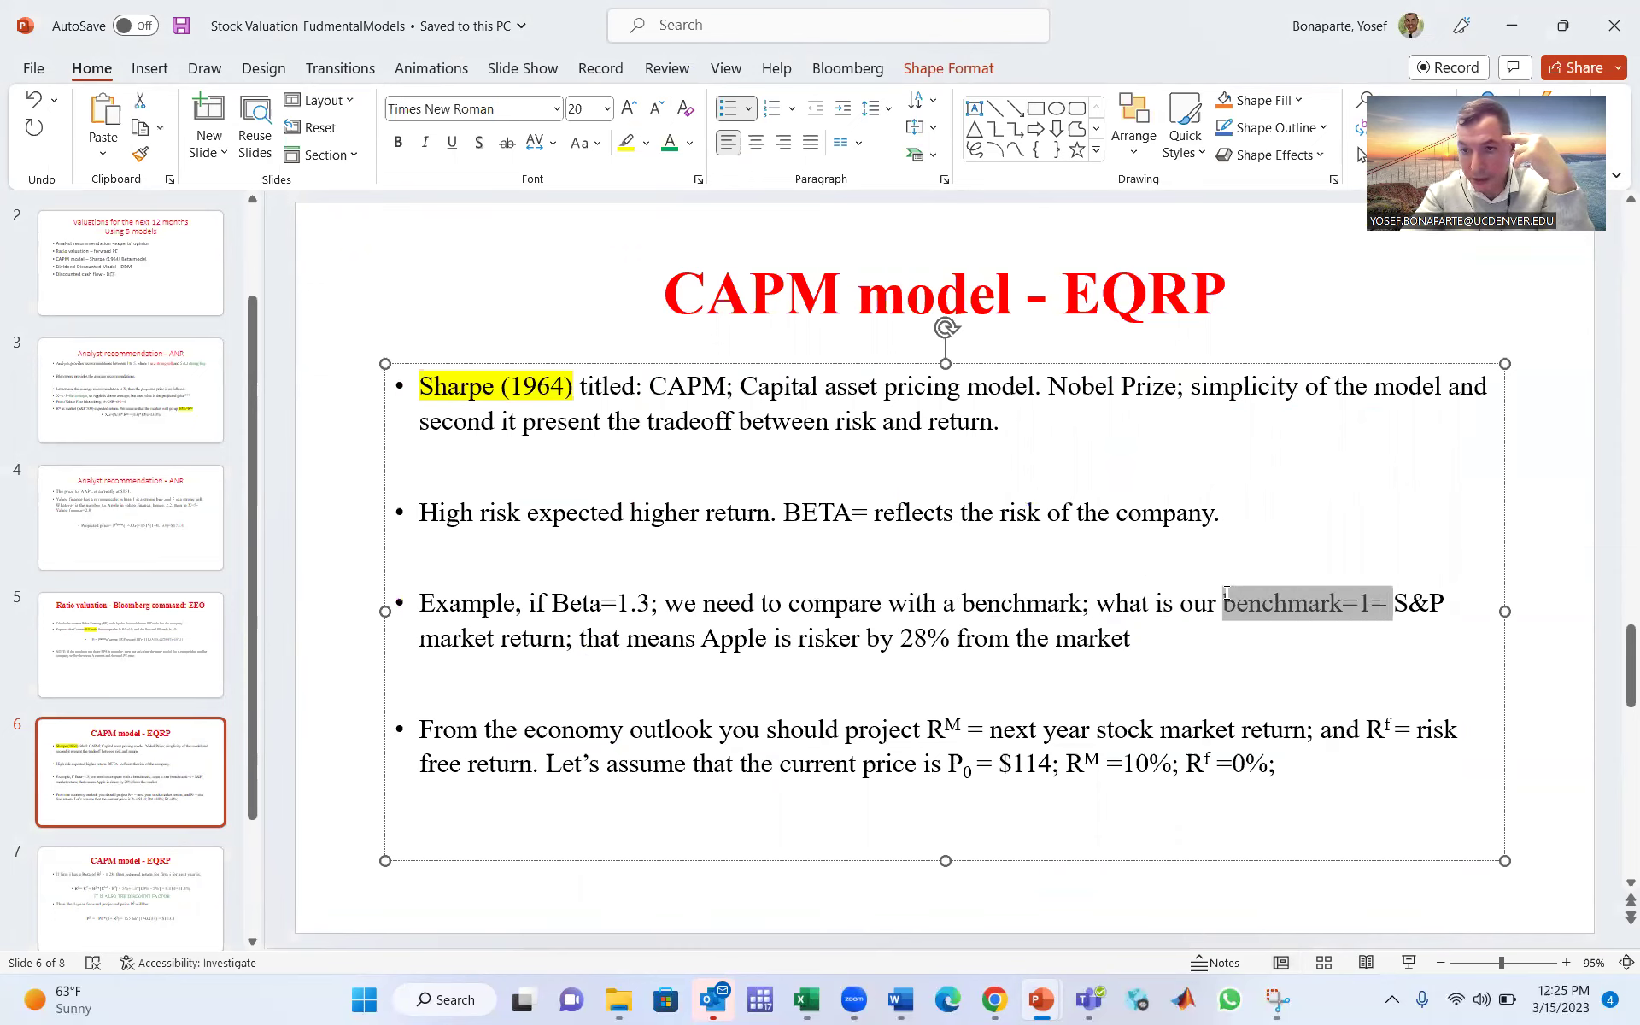
key(shift+Right)
key(shift+Right)
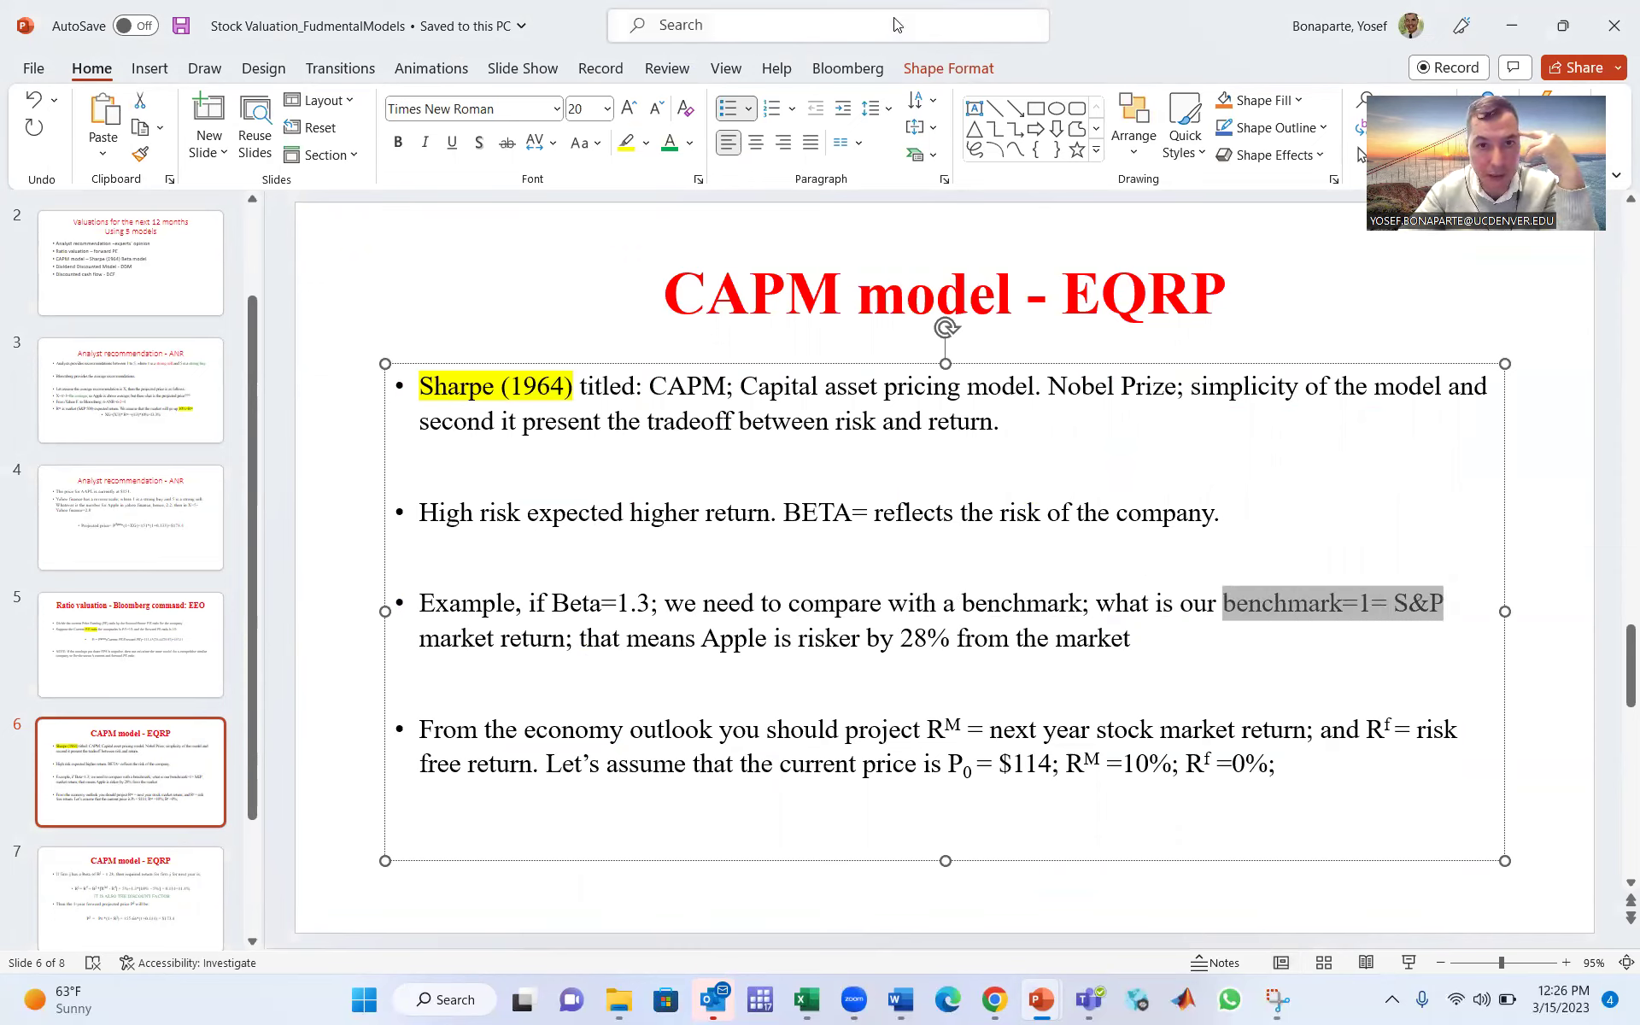
click(669, 152)
Step: Place the text cursor directly before the 28% figure in the beta example's statement about Apple's risk
key(Down)
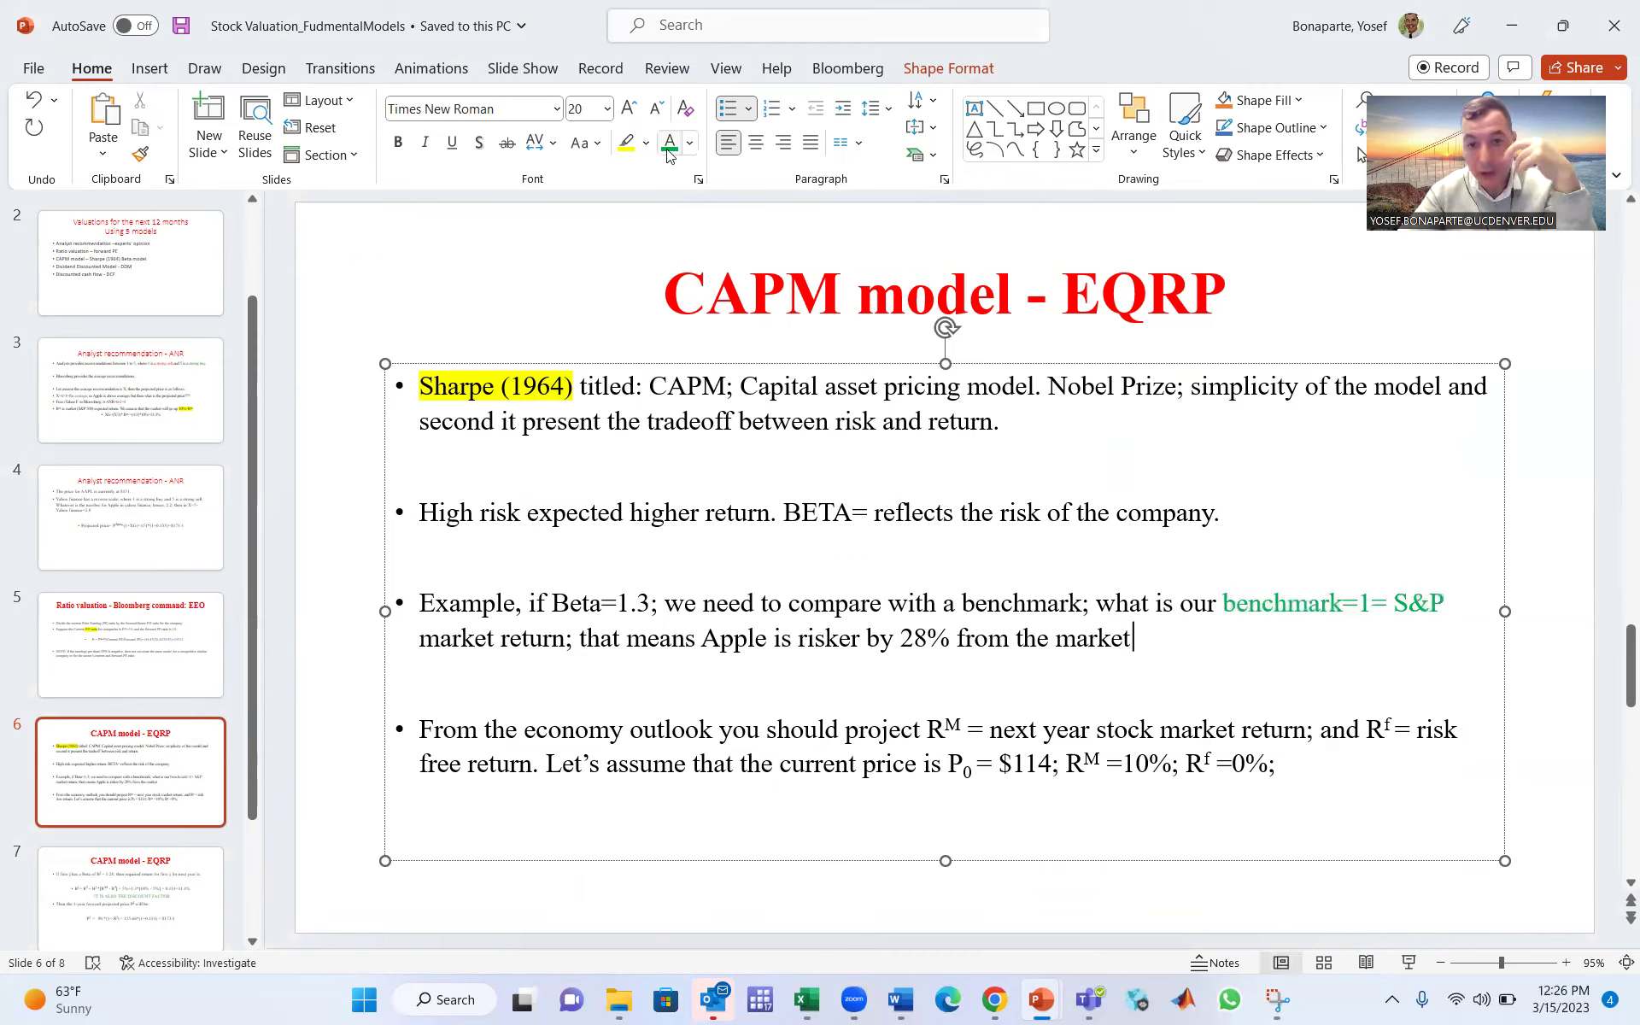
key(Left)
key(Left)
key(Left)
key(Left)
key(Left)
key(Left)
key(Left)
key(Left)
key(Left)
key(Left)
key(Left)
key(Left)
key(Left)
key(Left)
key(Left)
key(Left)
key(Left)
key(Left)
key(Left)
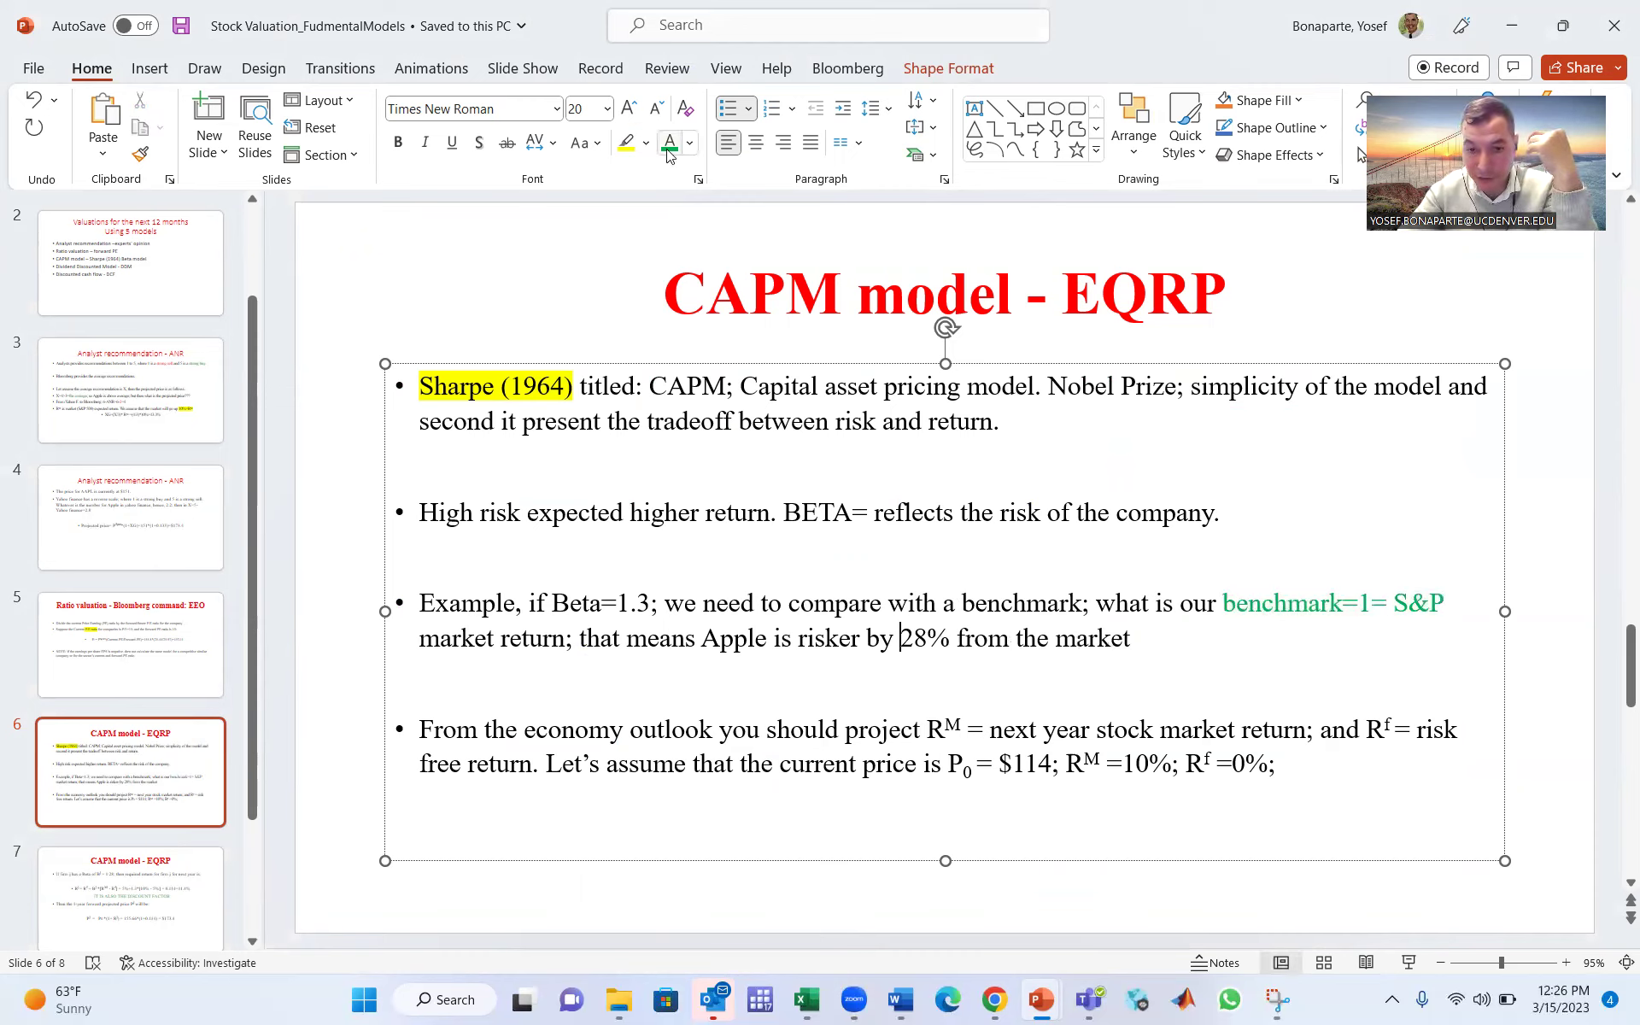